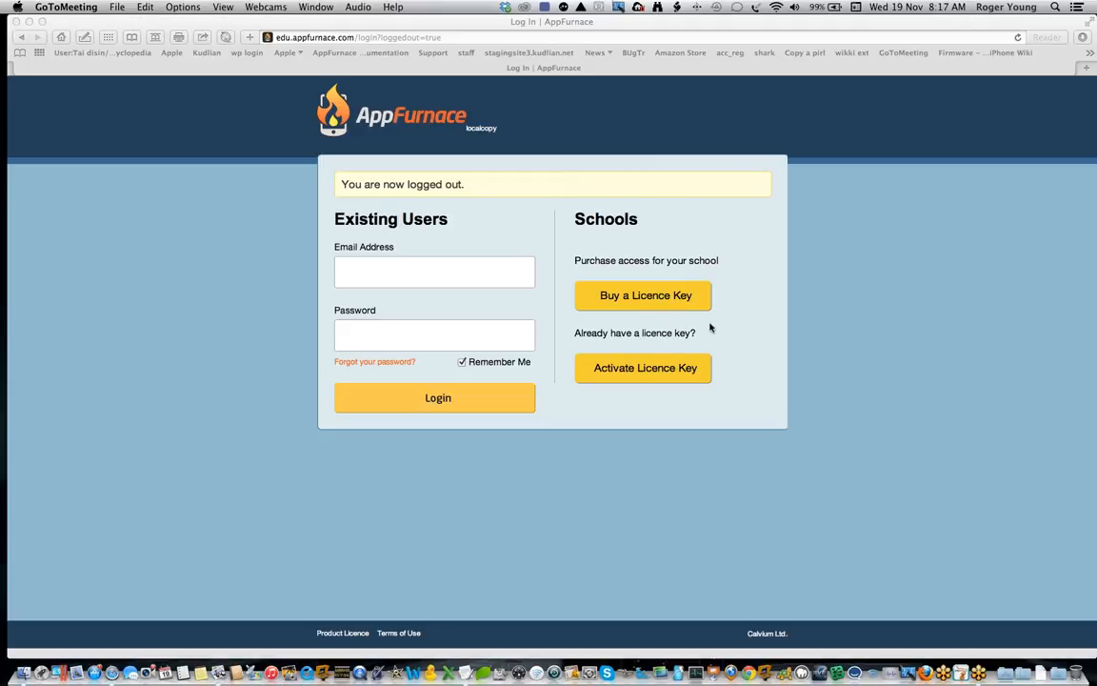
Step: View the licence key activation form and return to the login page without entering a key
{"action": "left_click", "coordinate": [656, 373]}
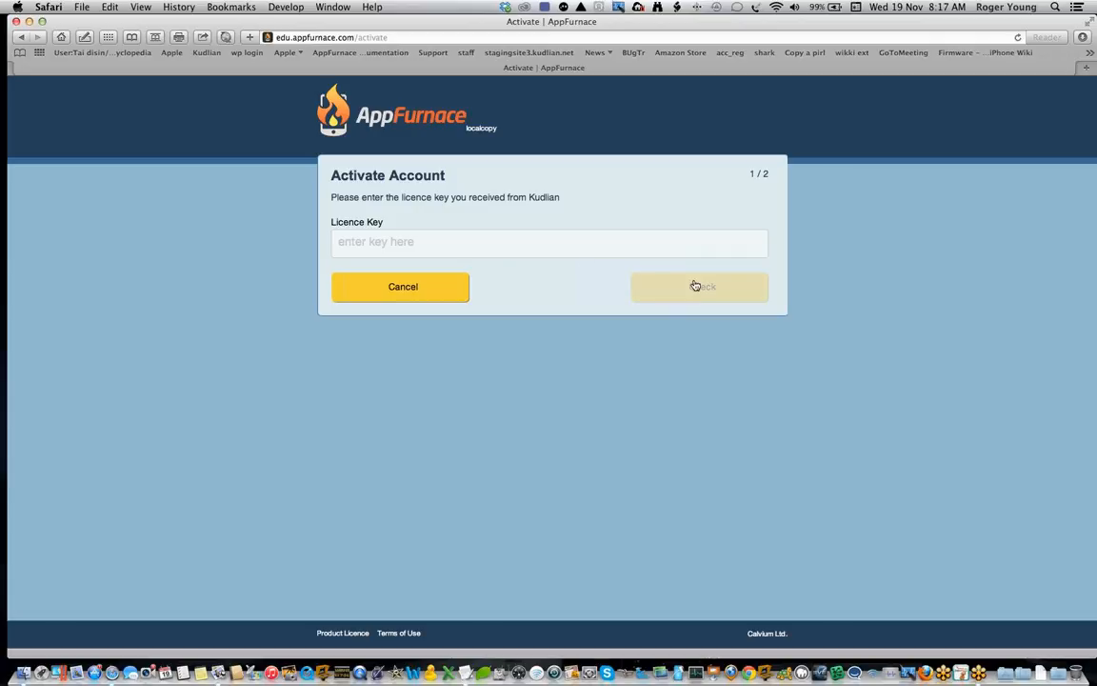
{"action": "left_click", "coordinate": [424, 297]}
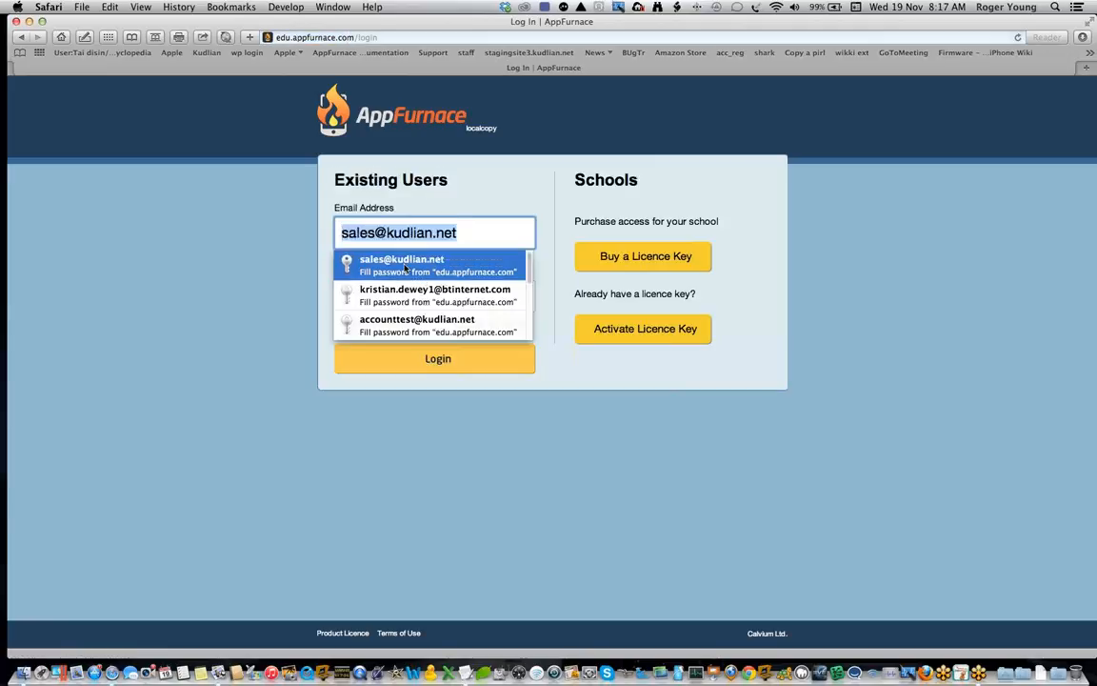
{"action": "left_click", "coordinate": [270, 242]}
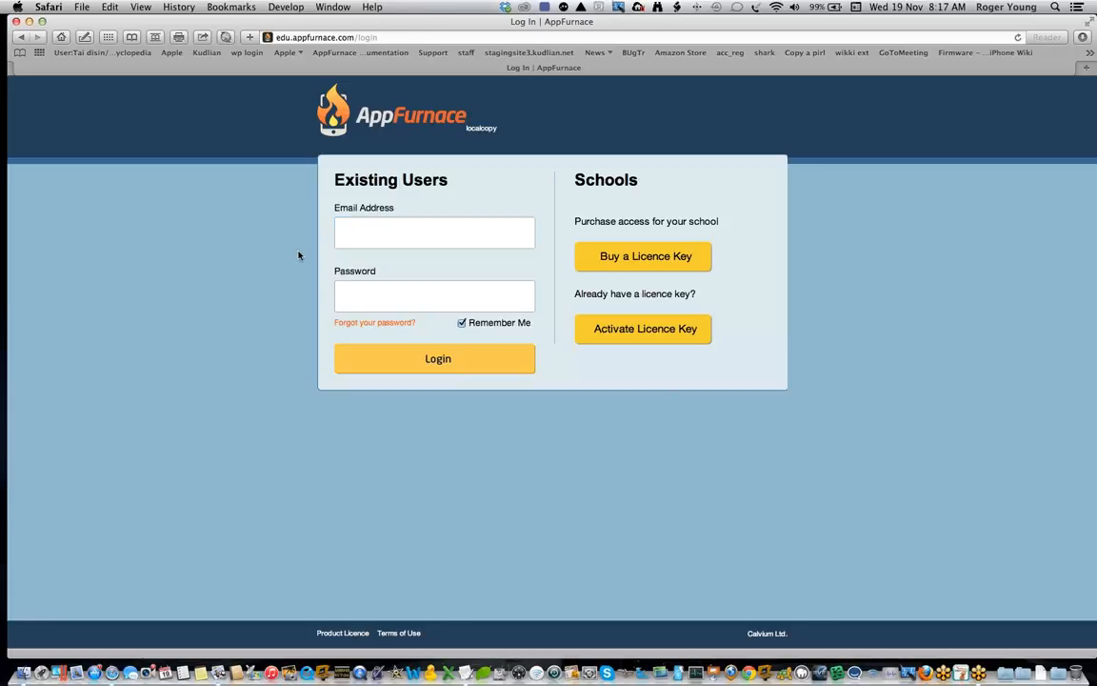
Step: Log in to AppFurnace with the first saved account, filling in its stored e-mail and password
{"action": "left_click", "coordinate": [403, 233]}
{"action": "key", "text": "Down"}
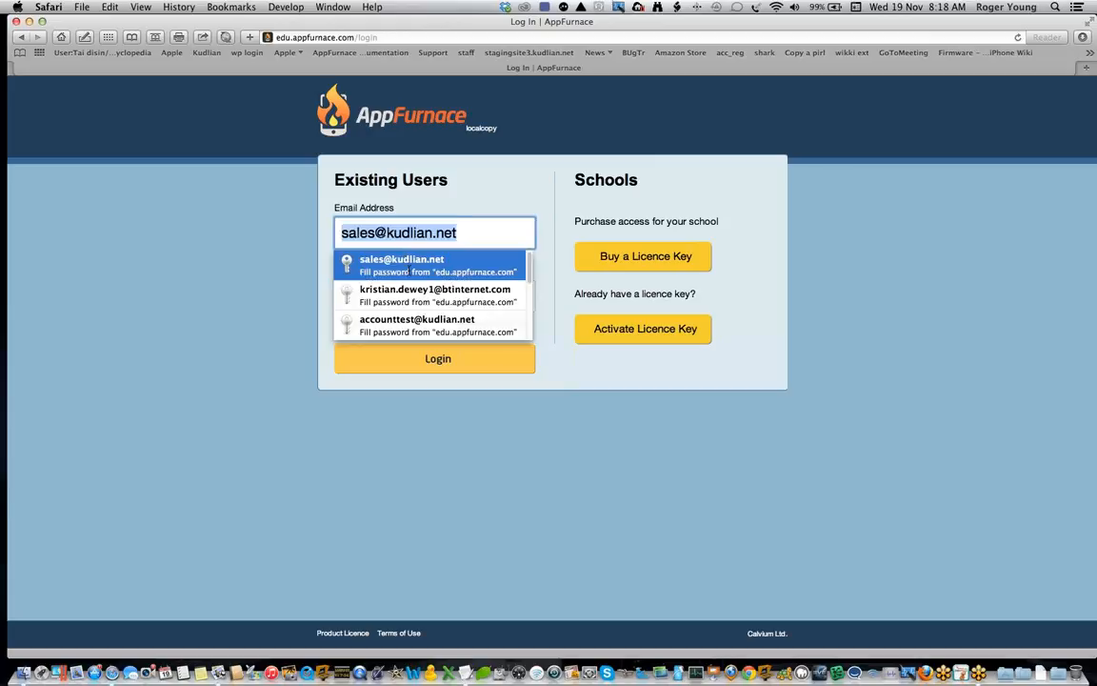
{"action": "left_click", "coordinate": [409, 272]}
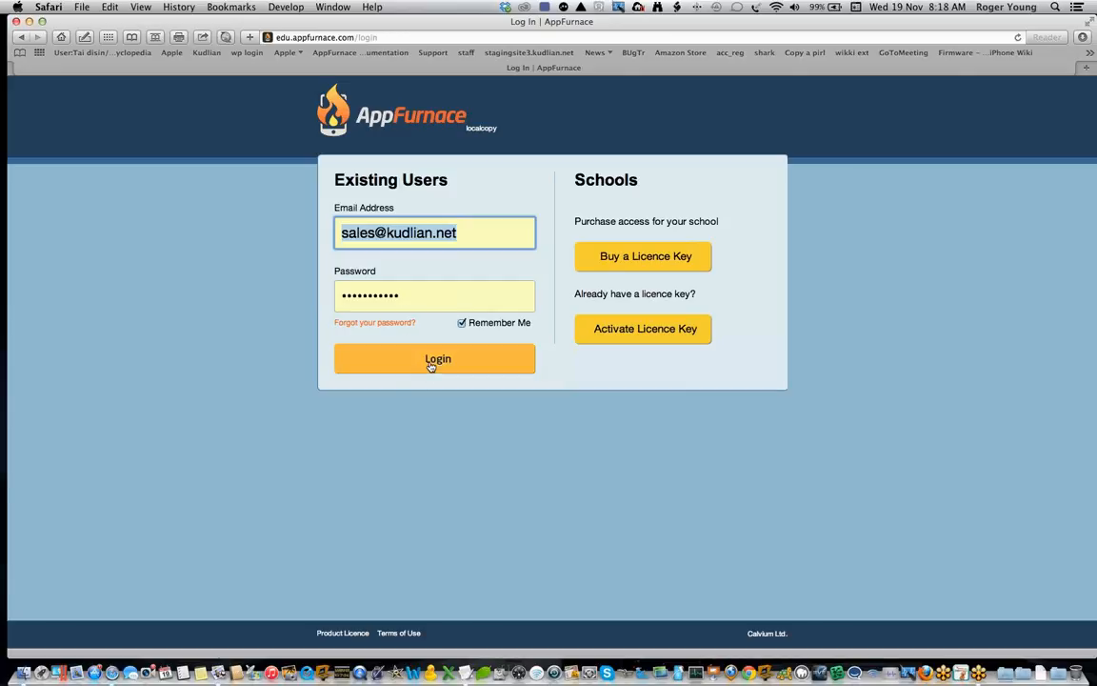
{"action": "key", "text": "super+l"}
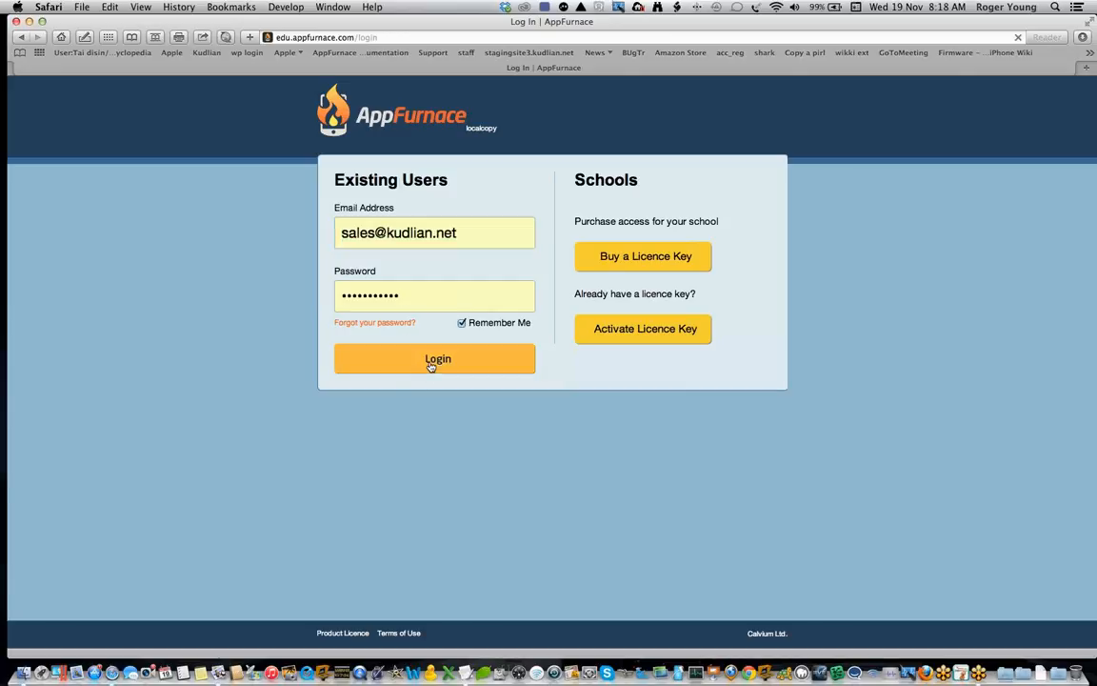
{"action": "left_click", "coordinate": [431, 367]}
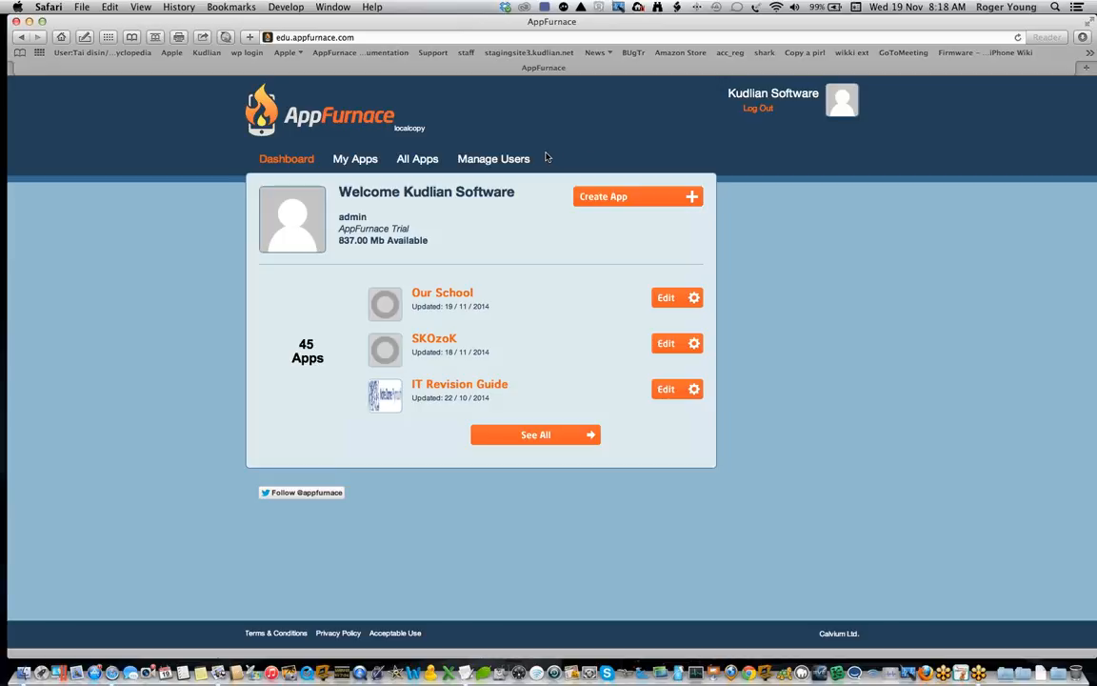
Step: Try to create a phone app without a title and dismiss the Create App dialog
{"action": "left_click", "coordinate": [642, 197]}
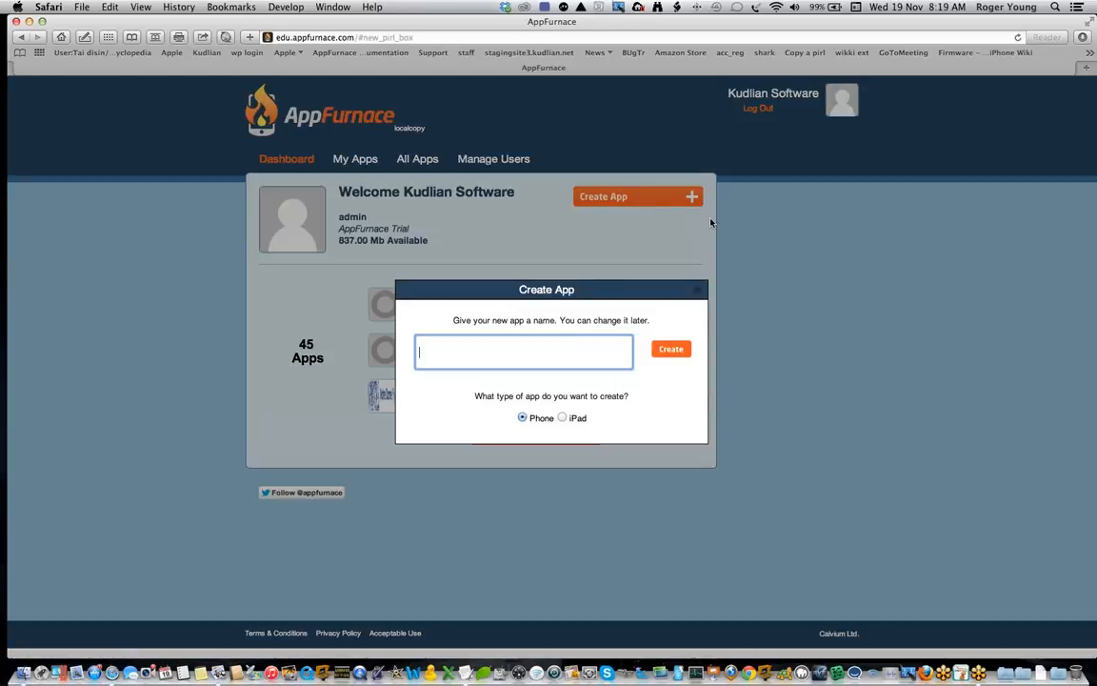
{"action": "left_click", "coordinate": [671, 350]}
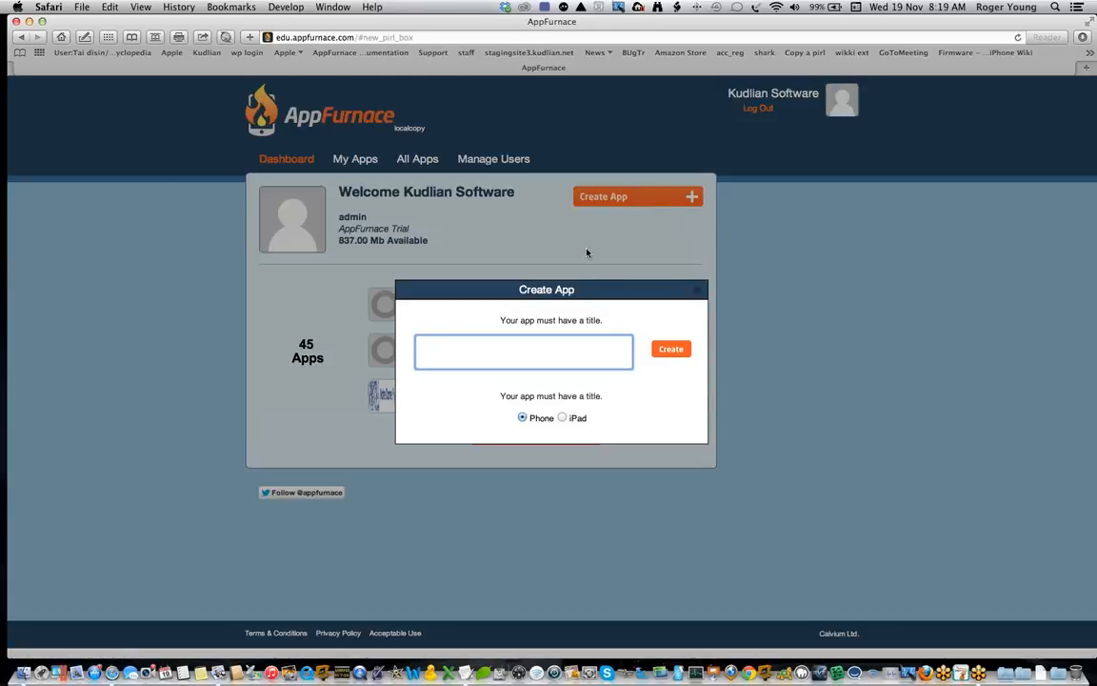
{"action": "left_click", "coordinate": [698, 290]}
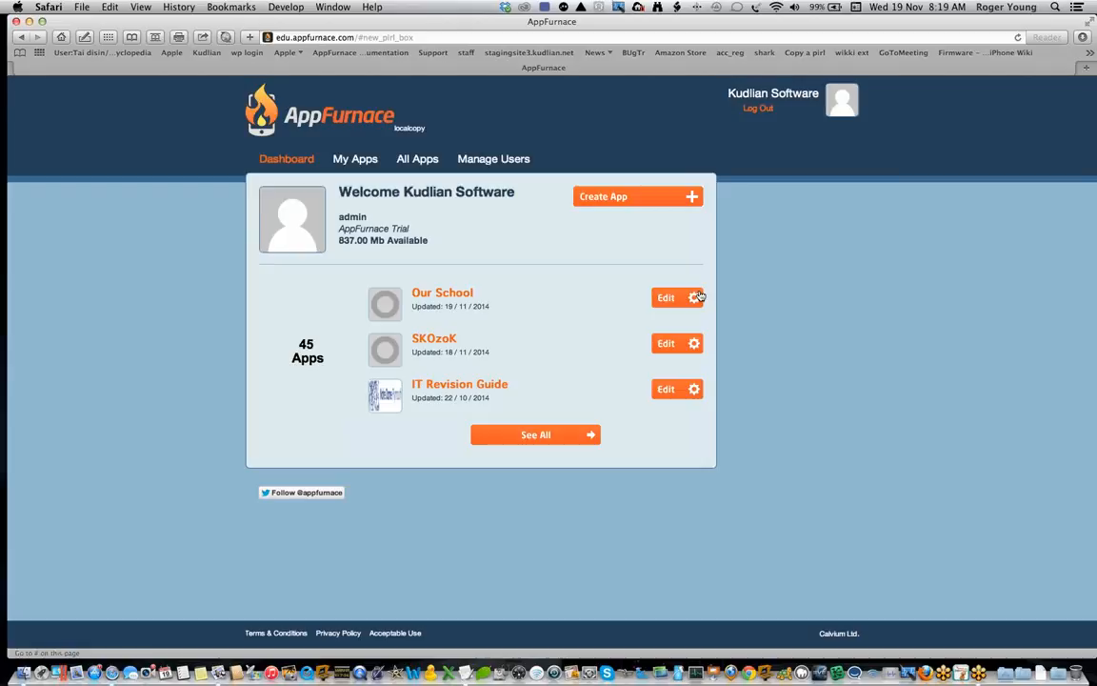
Step: Go to user management and examine the new student form's fields and role options, leaving without adding anyone
{"action": "left_click", "coordinate": [500, 159]}
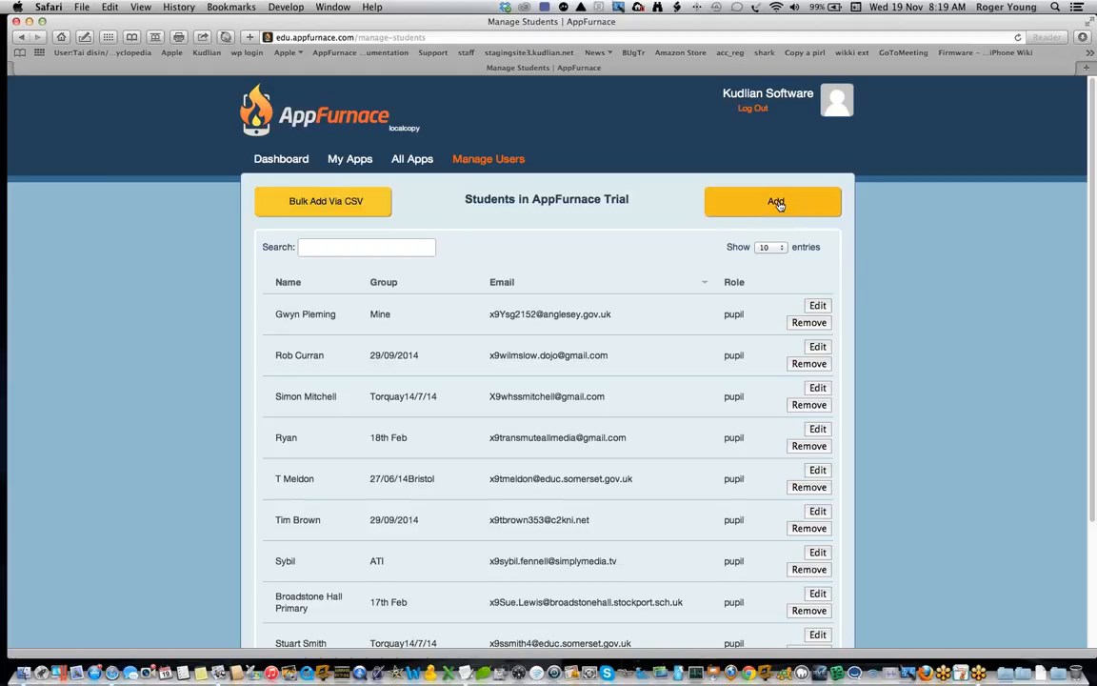
{"action": "left_click", "coordinate": [779, 205]}
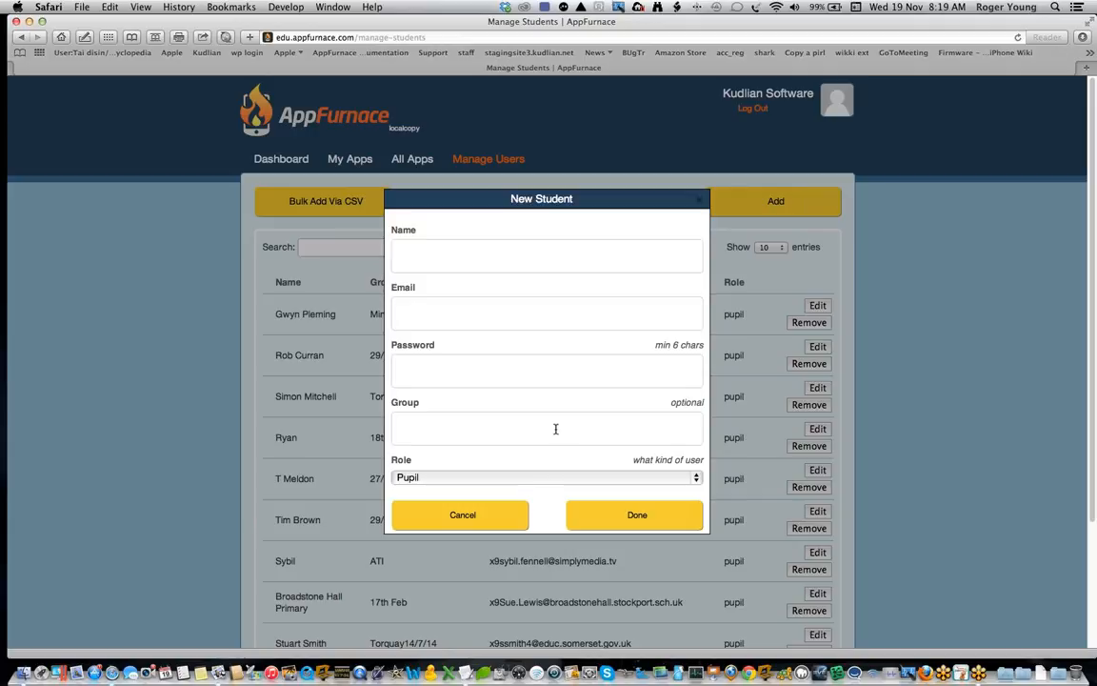
{"action": "left_click", "coordinate": [697, 477]}
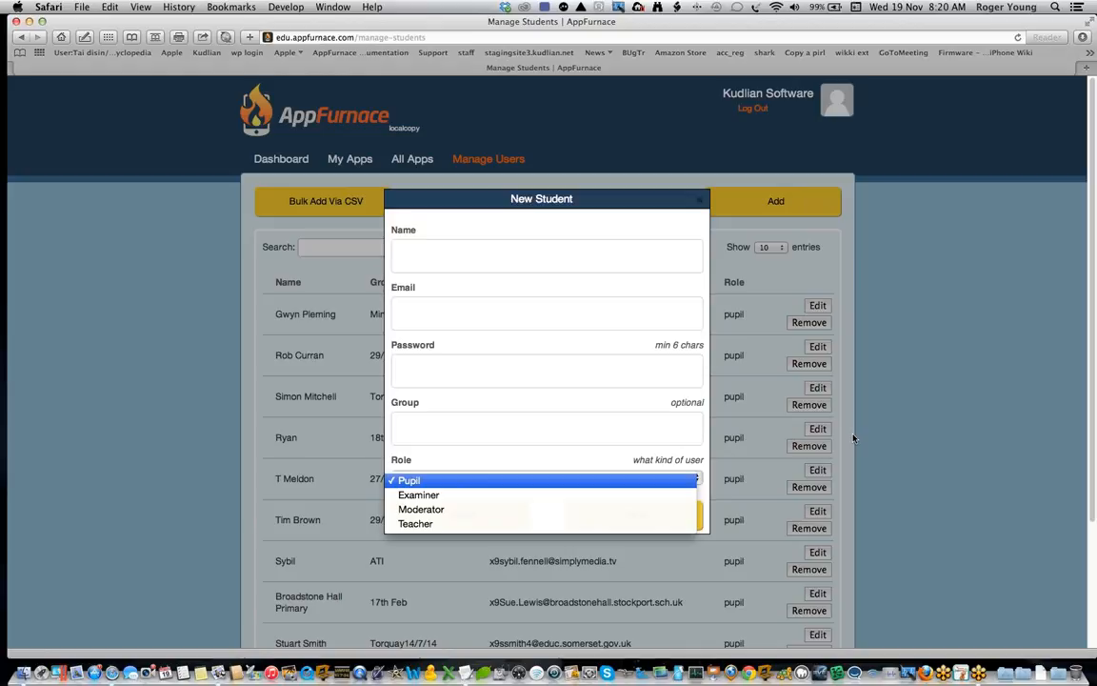
{"action": "left_click", "coordinate": [952, 435]}
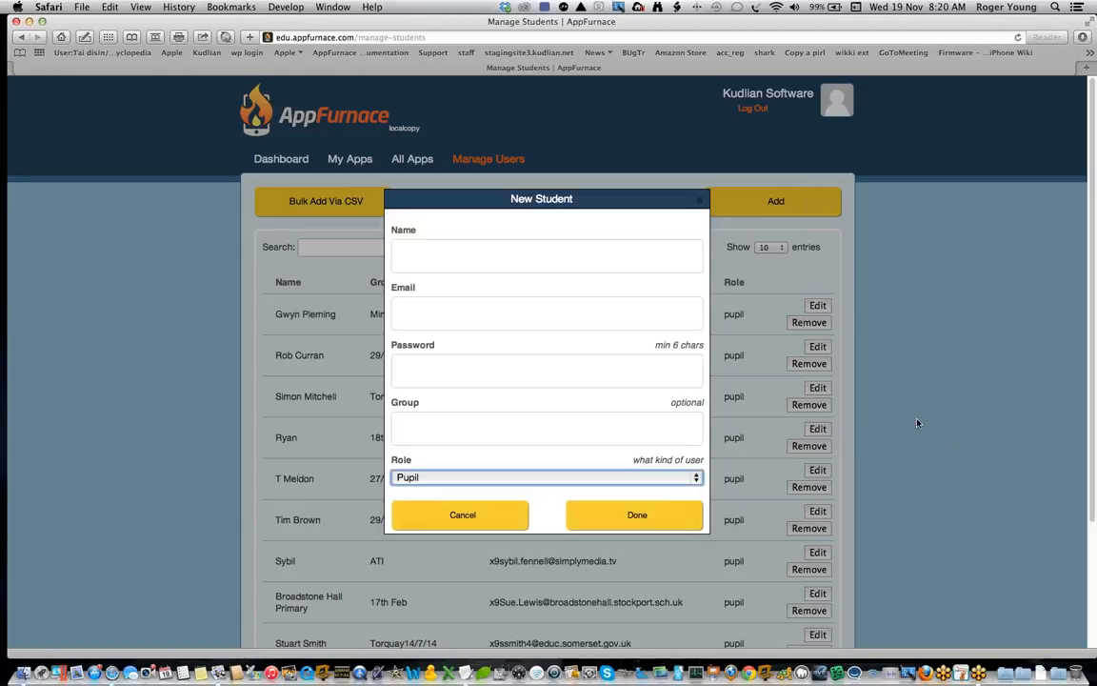
{"action": "left_click", "coordinate": [451, 518]}
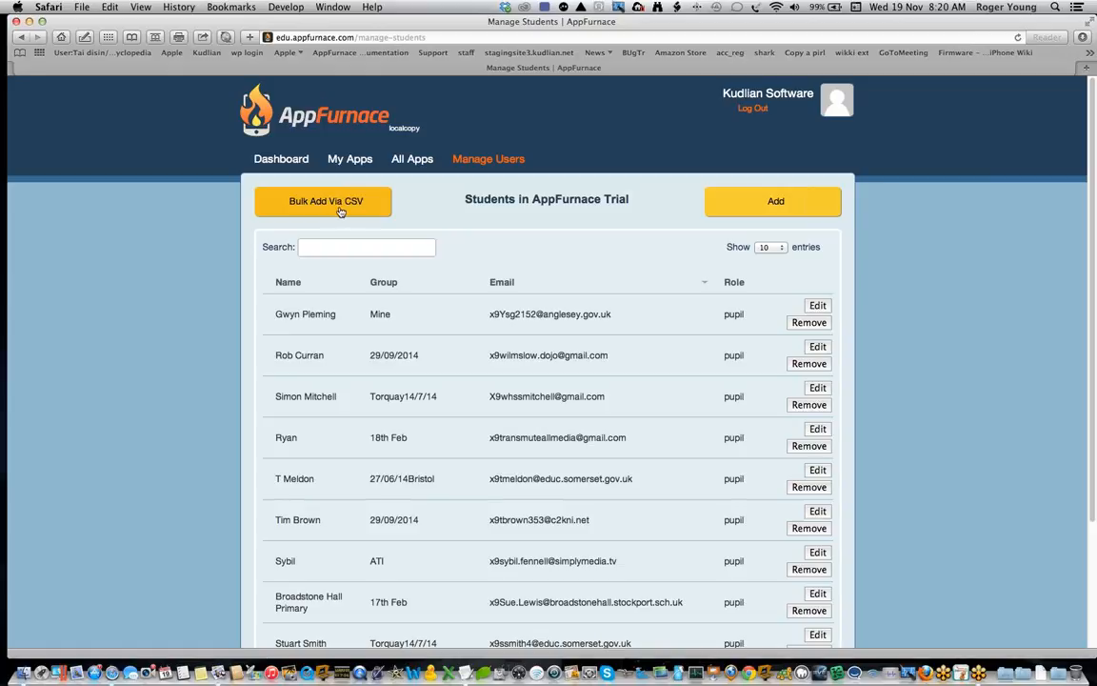
Step: Read the CSV bulk upload instructions and switch to Finder to open the AppFurnace demo folder on the desktop
{"action": "left_click", "coordinate": [340, 211]}
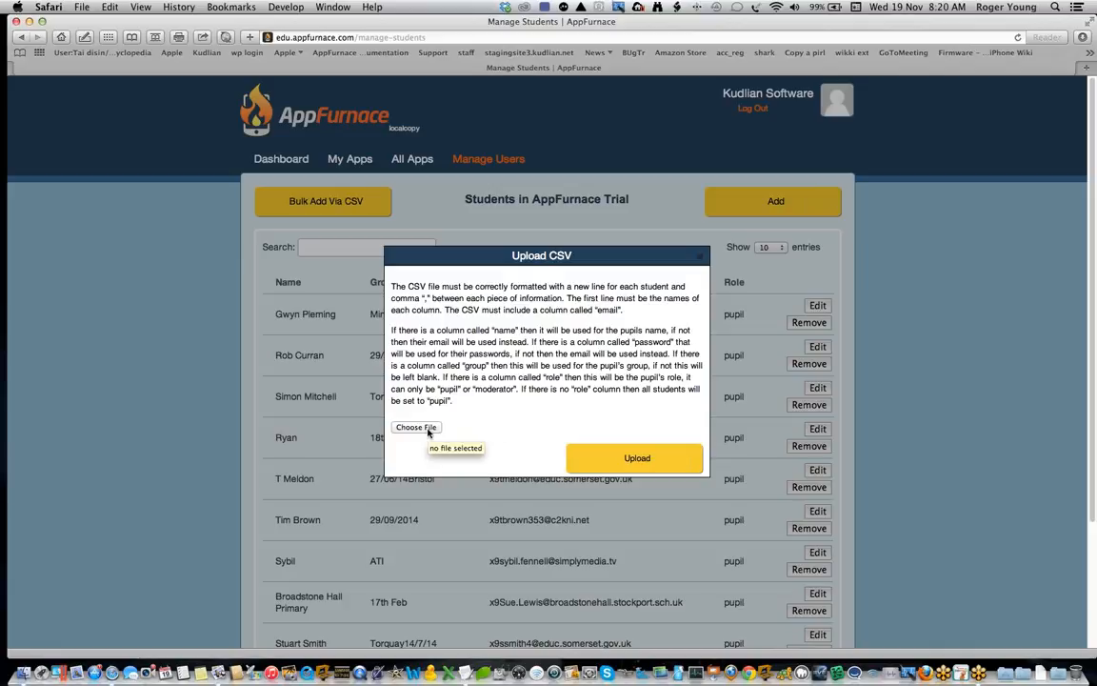
{"action": "left_click", "coordinate": [29, 20]}
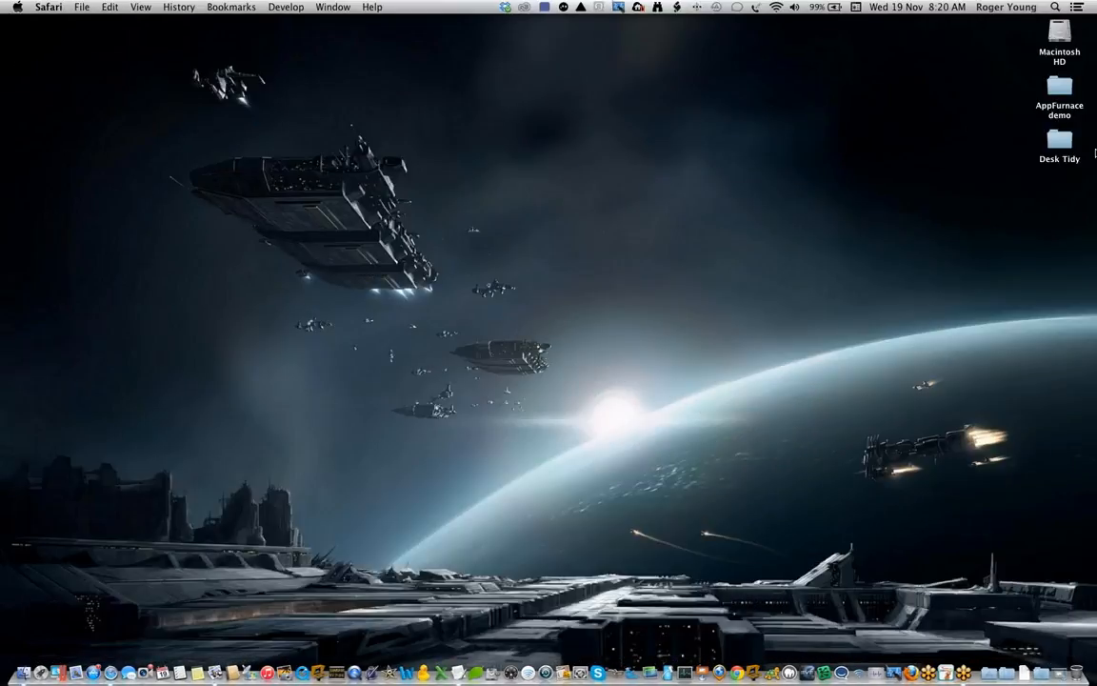
{"action": "left_click", "coordinate": [1059, 88]}
{"action": "double_click", "coordinate": [1059, 88]}
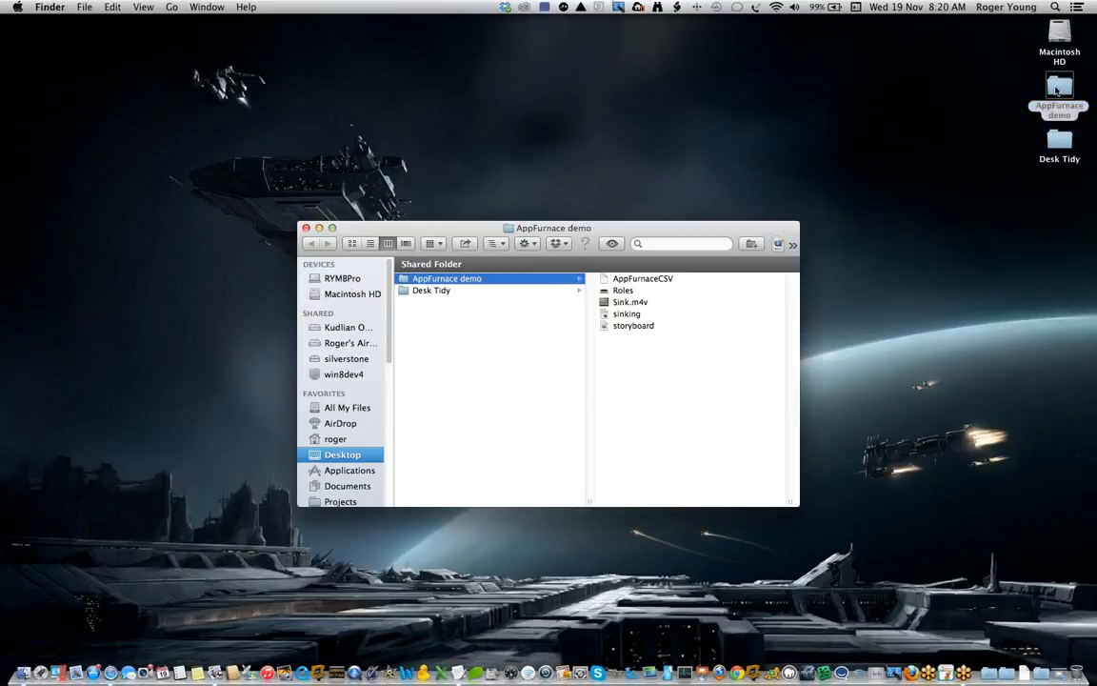
Step: Open the Roles image enlarged in Preview, examine the permissions of each role, and close it
{"action": "left_click", "coordinate": [621, 293]}
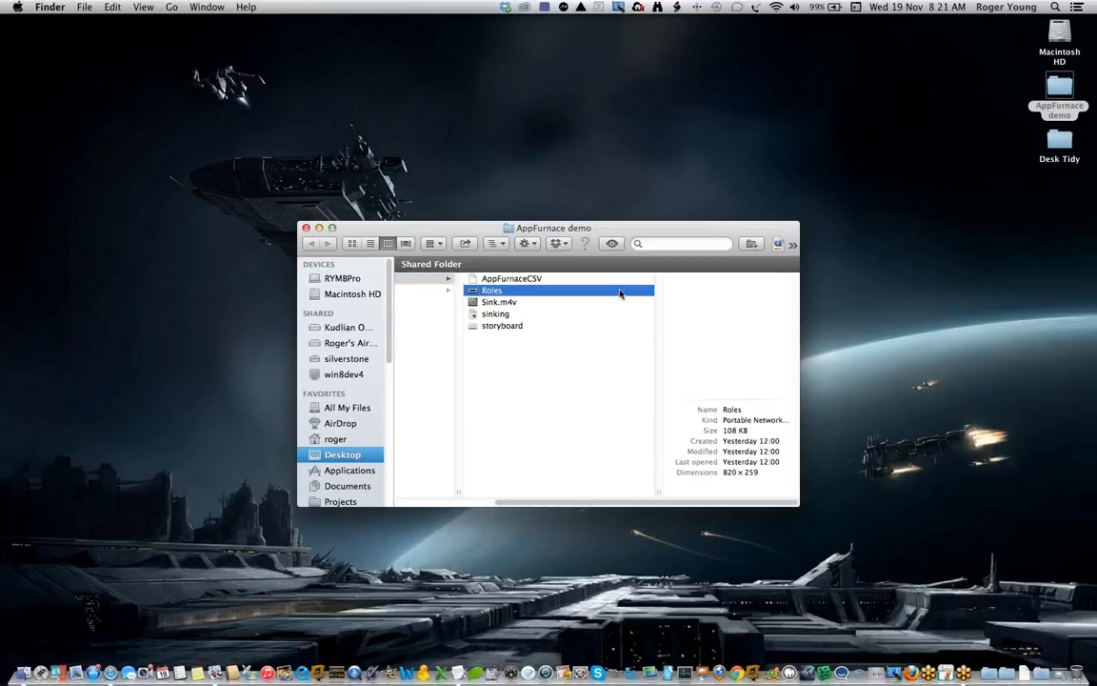
{"action": "double_click", "coordinate": [487, 290]}
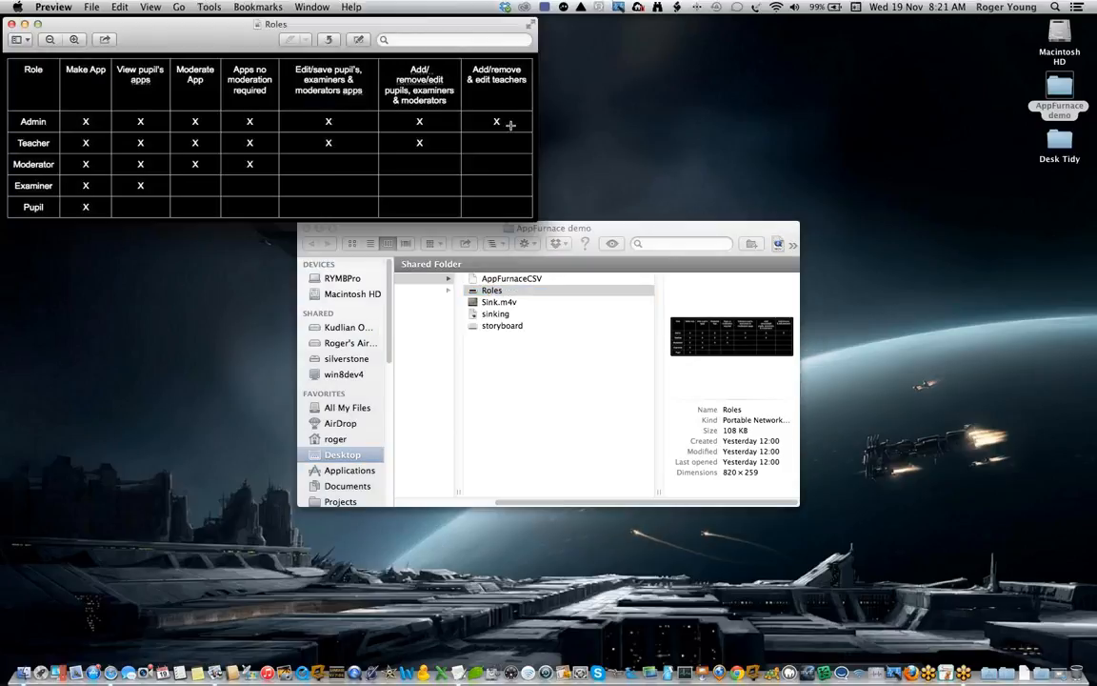
{"action": "left_click", "coordinate": [73, 40]}
{"action": "left_click", "coordinate": [73, 40]}
{"action": "left_click_drag", "start_coordinate": [535, 217], "coordinate": [1090, 659]}
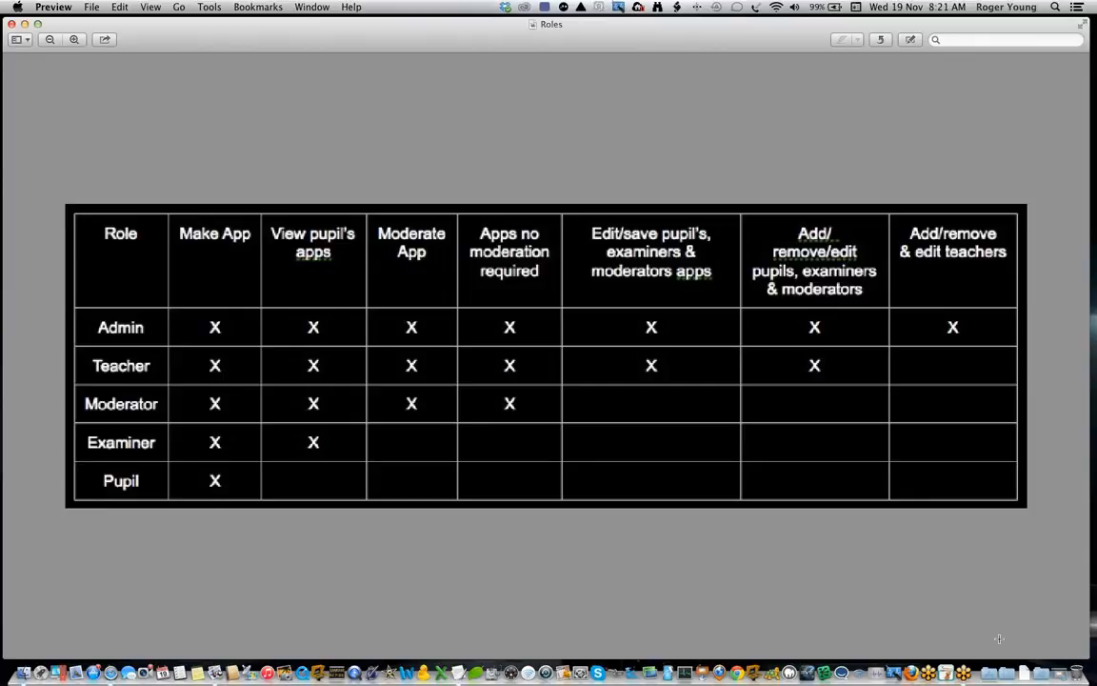
{"action": "left_click", "coordinate": [12, 26]}
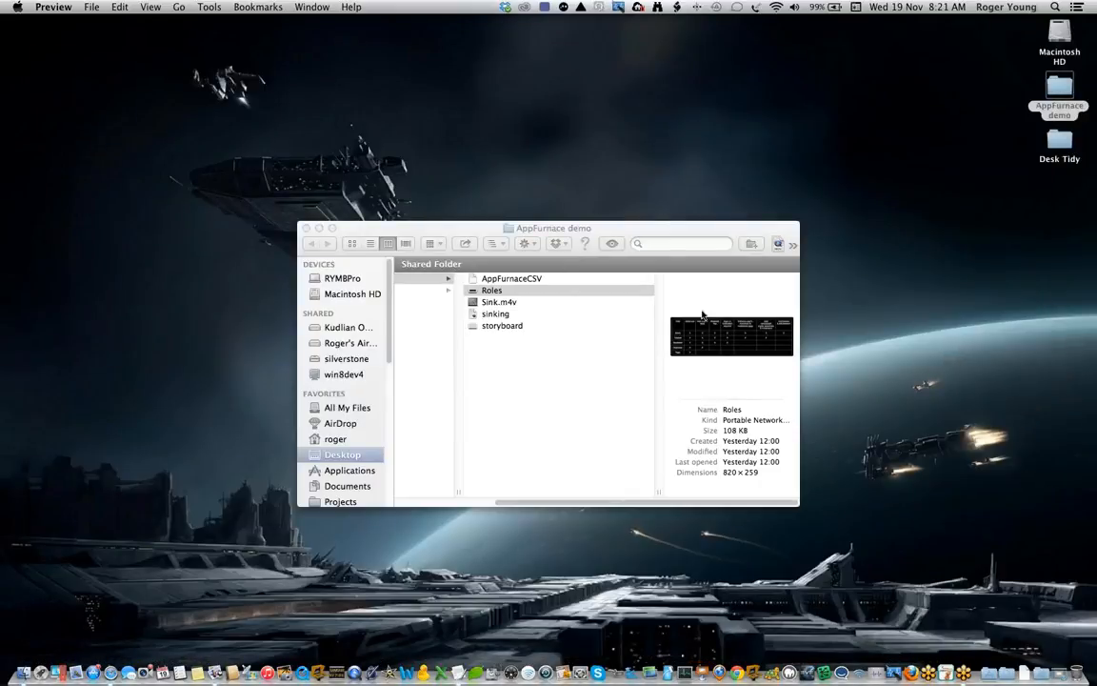
Step: Open AppFurnaceCSV in Excel and widen the email column to examine how the student list is laid out
{"action": "left_click", "coordinate": [524, 279]}
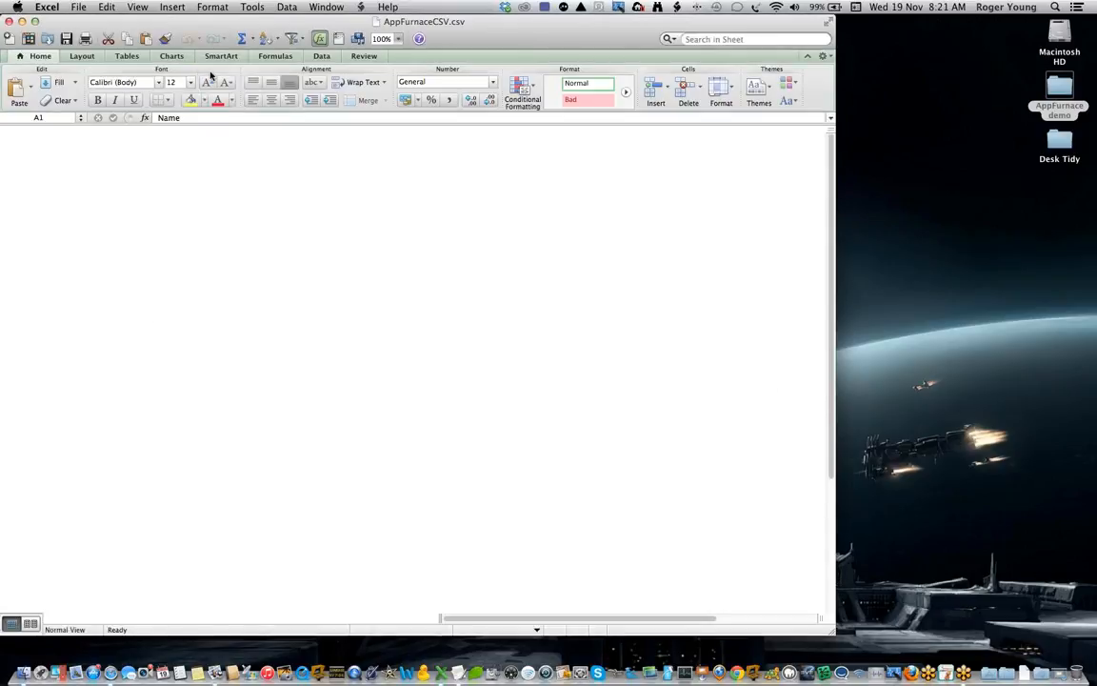
{"action": "left_click_drag", "start_coordinate": [147, 21], "coordinate": [338, 79]}
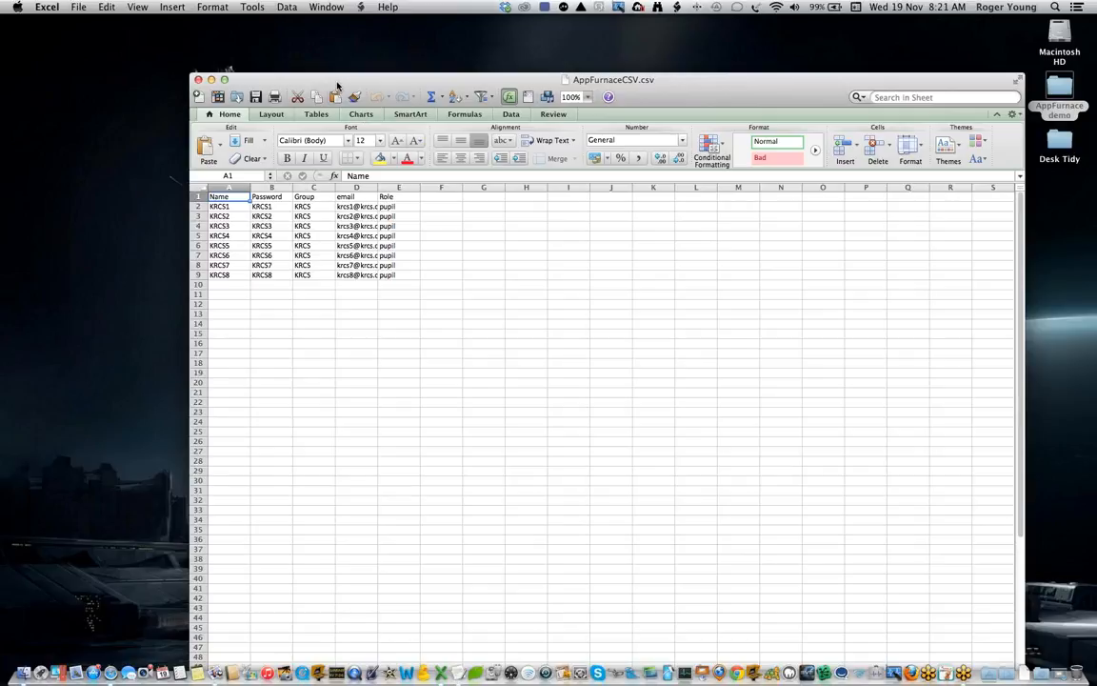
{"action": "left_click_drag", "start_coordinate": [305, 78], "coordinate": [452, 173]}
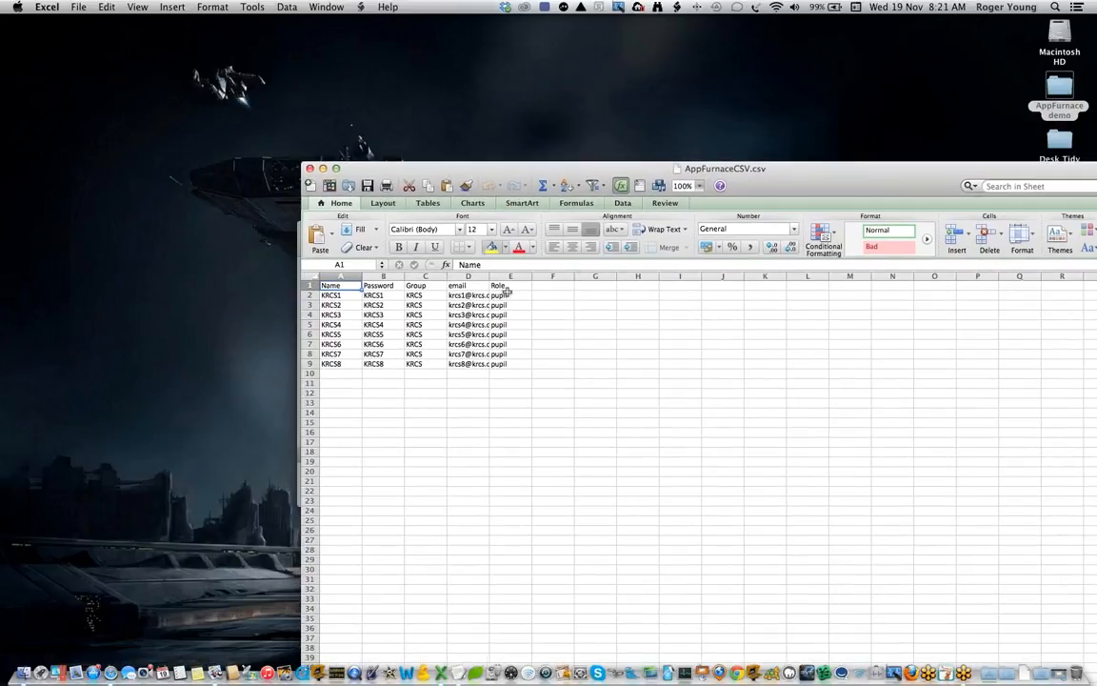
{"action": "scroll", "coordinate": [511, 285], "scroll_direction": "down", "scroll_amount": 1}
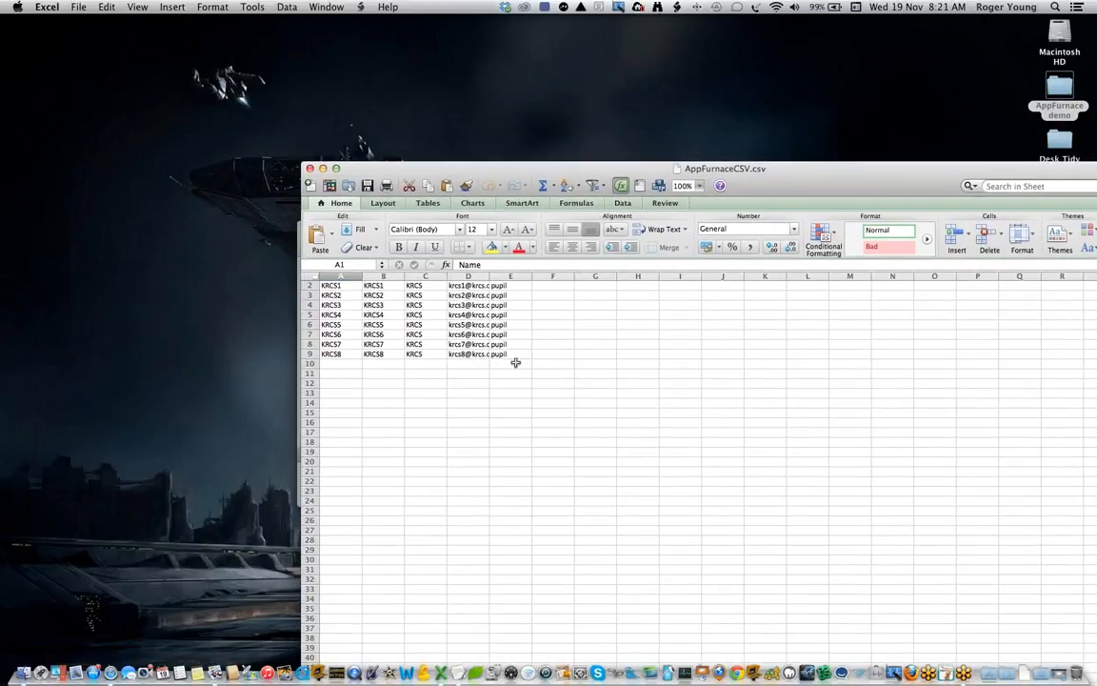
{"action": "scroll", "coordinate": [438, 310], "scroll_direction": "up", "scroll_amount": 1}
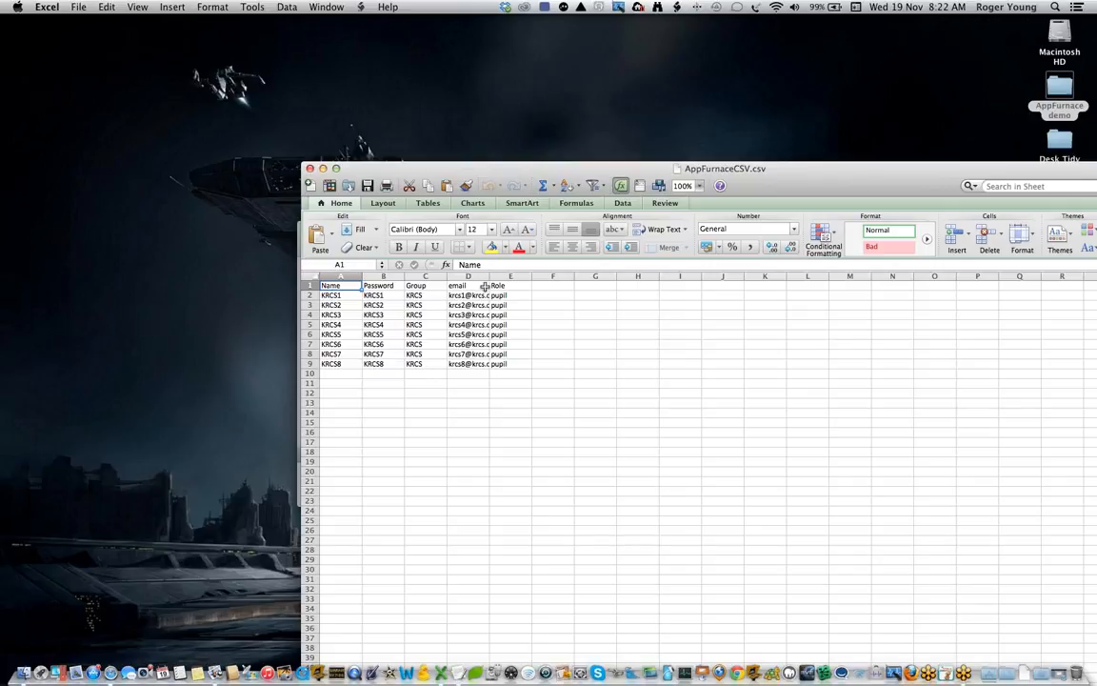
{"action": "left_click_drag", "start_coordinate": [489, 277], "coordinate": [520, 278]}
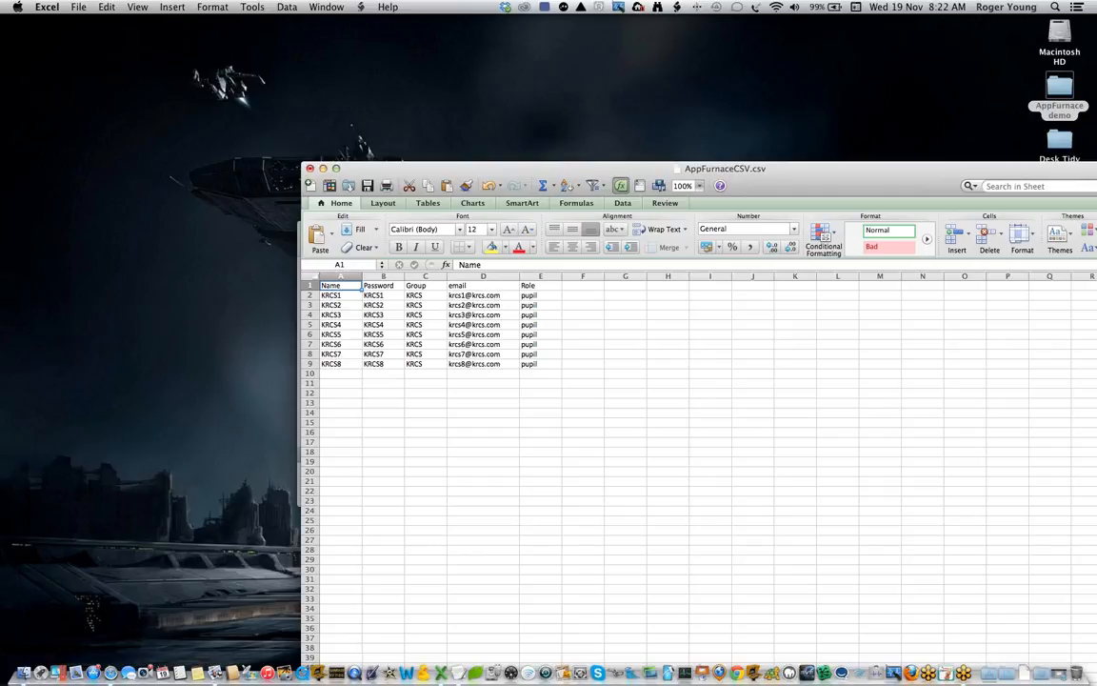
Step: Close AppFurnaceCSV without saving and switch back to Safari to dismiss the Upload CSV dialog
{"action": "key", "text": "super+Tab"}
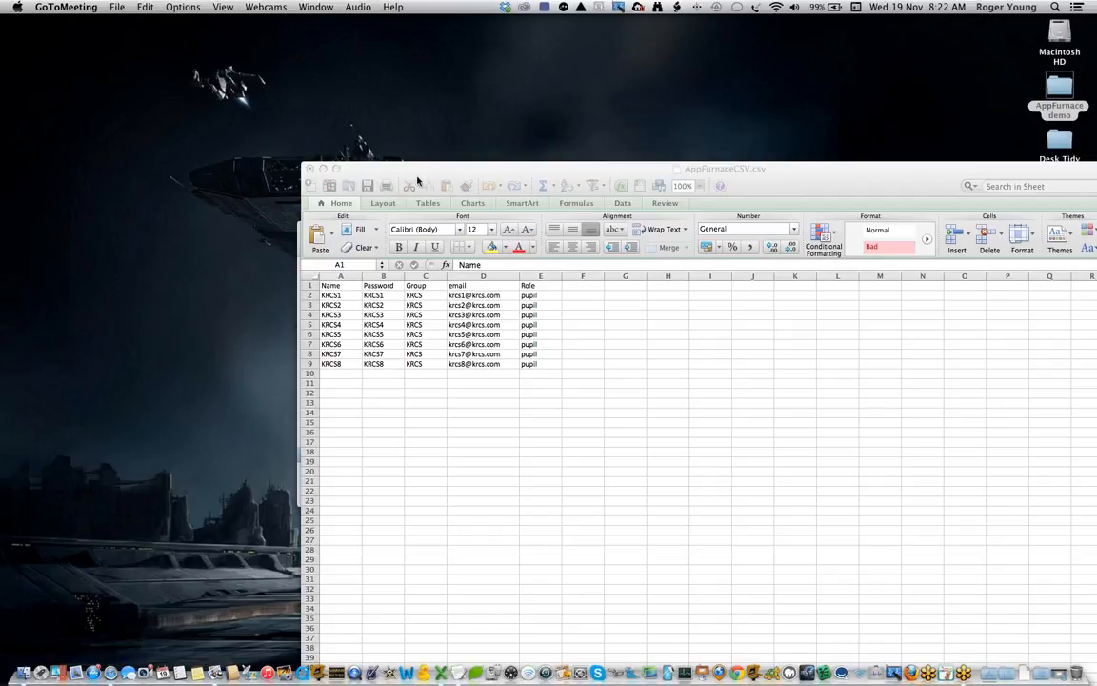
{"action": "left_click", "coordinate": [310, 170]}
{"action": "left_click", "coordinate": [310, 170]}
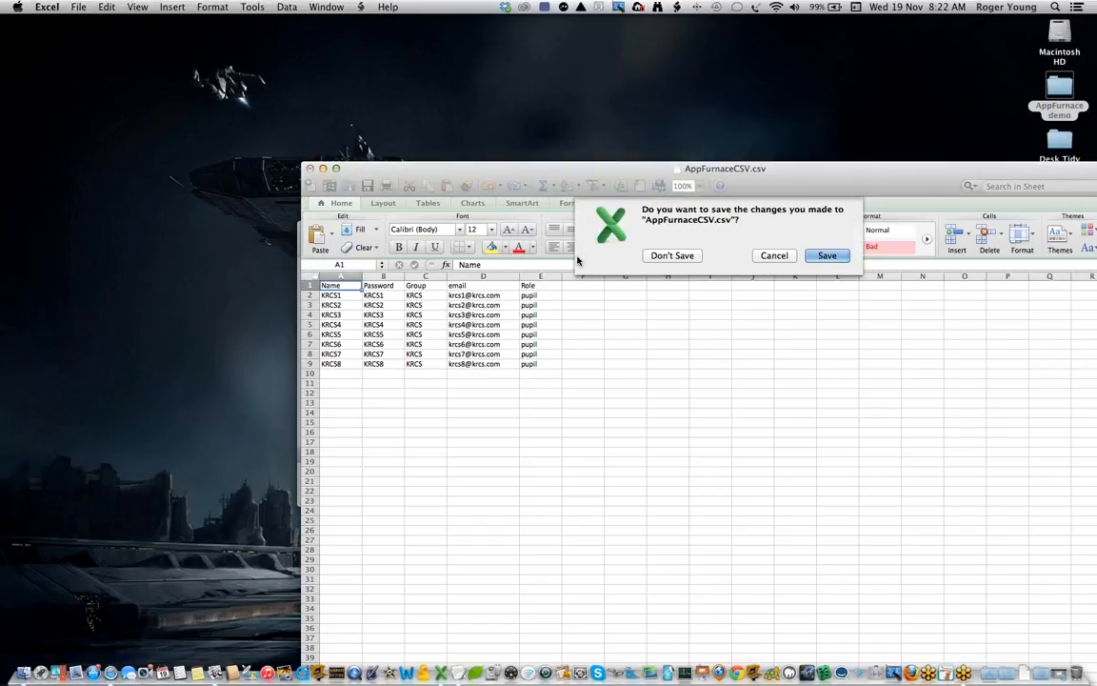
{"action": "left_click", "coordinate": [669, 255]}
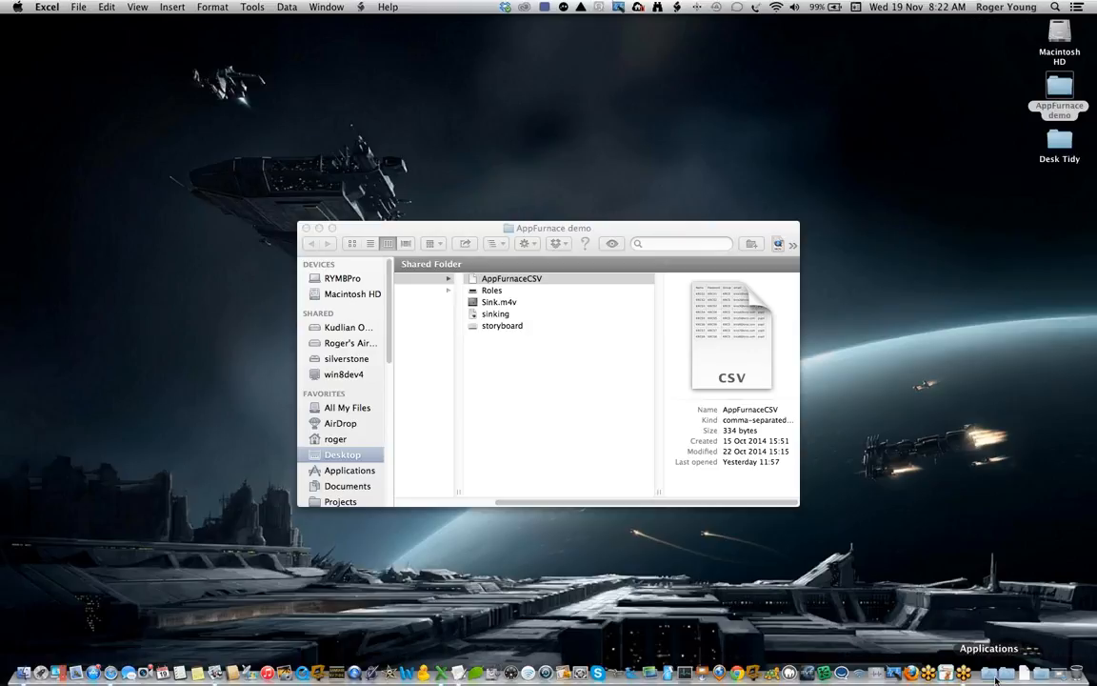
{"action": "left_click", "coordinate": [1058, 674]}
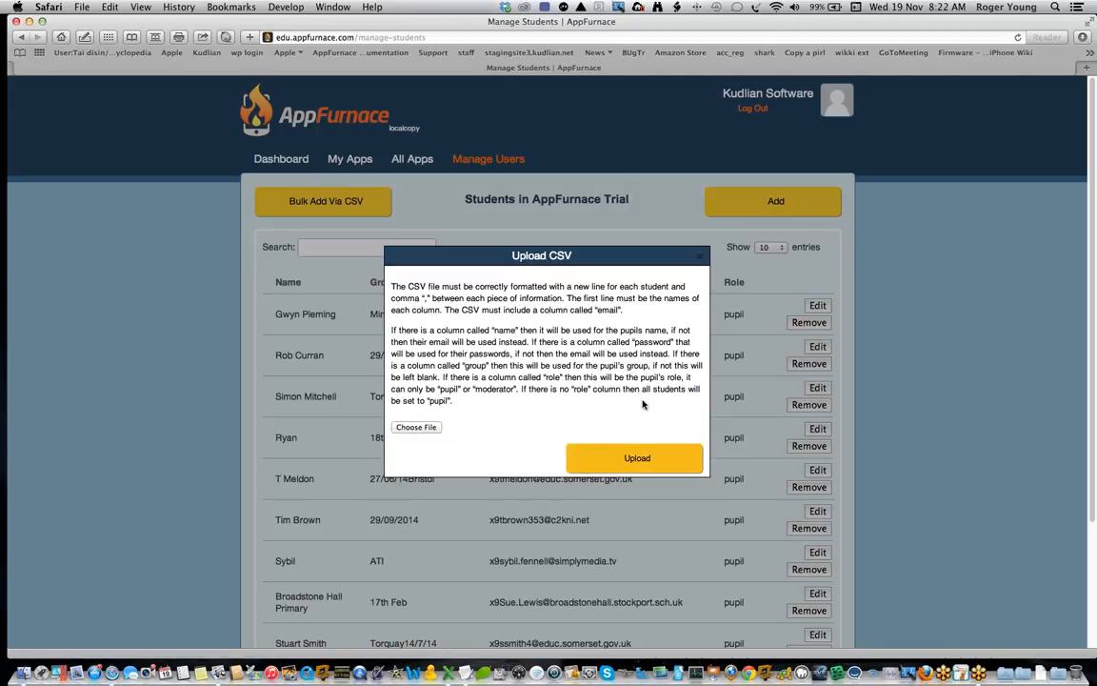
{"action": "left_click", "coordinate": [699, 256]}
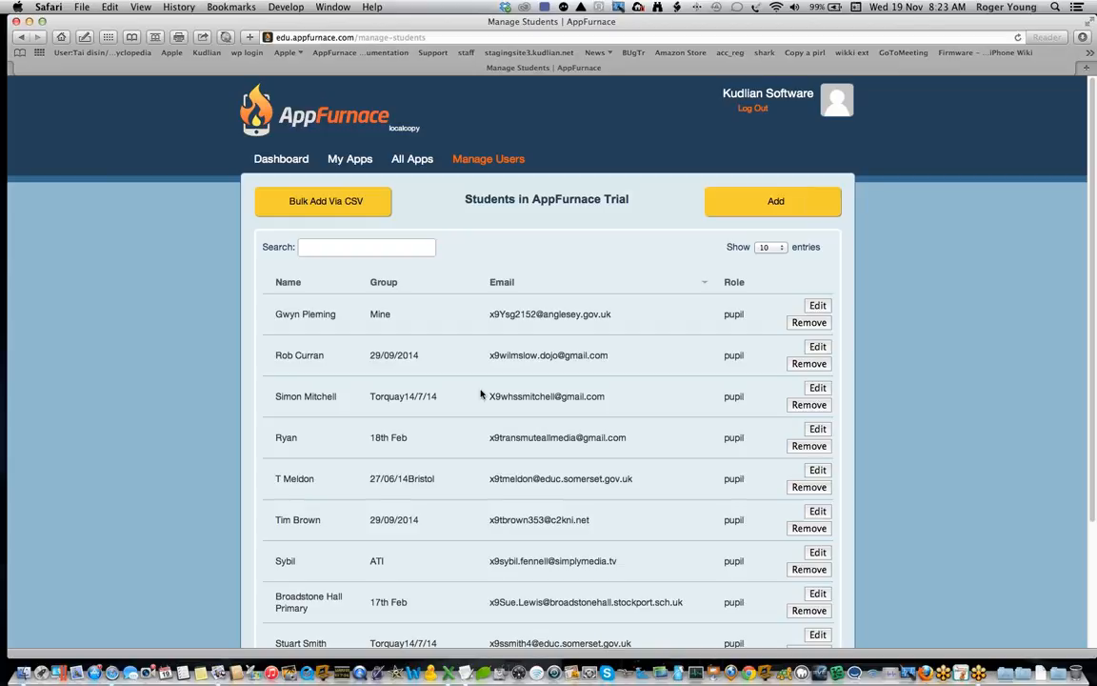
Step: Sort the student list by name, and re-sort it by group
{"action": "left_click", "coordinate": [289, 283]}
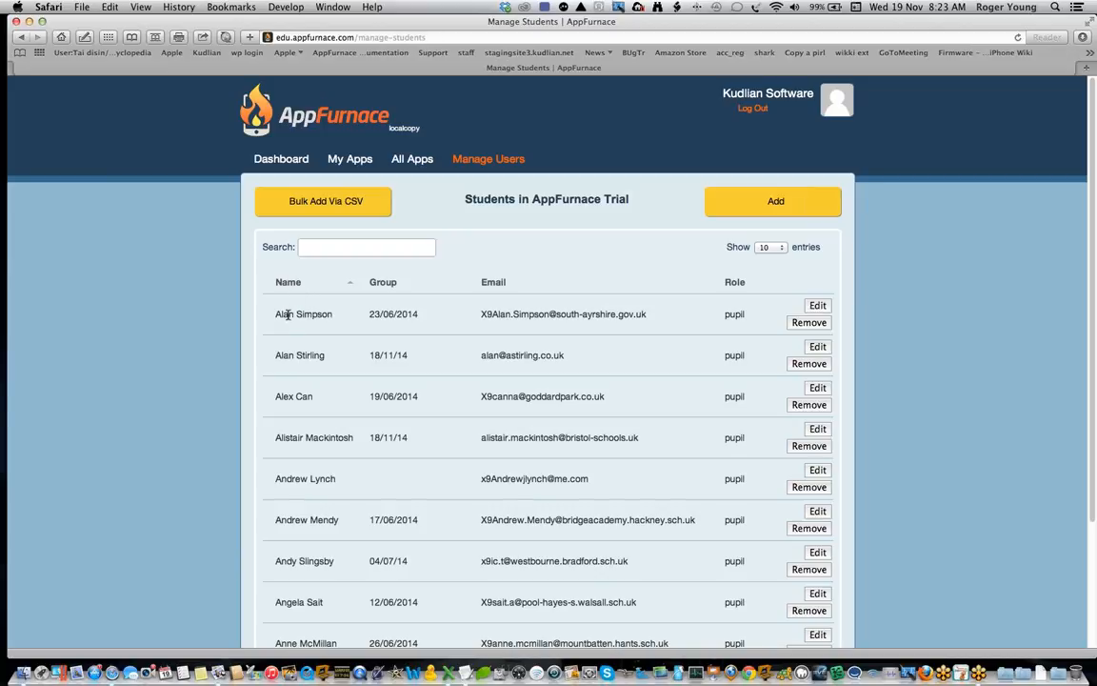
{"action": "left_click", "coordinate": [384, 286]}
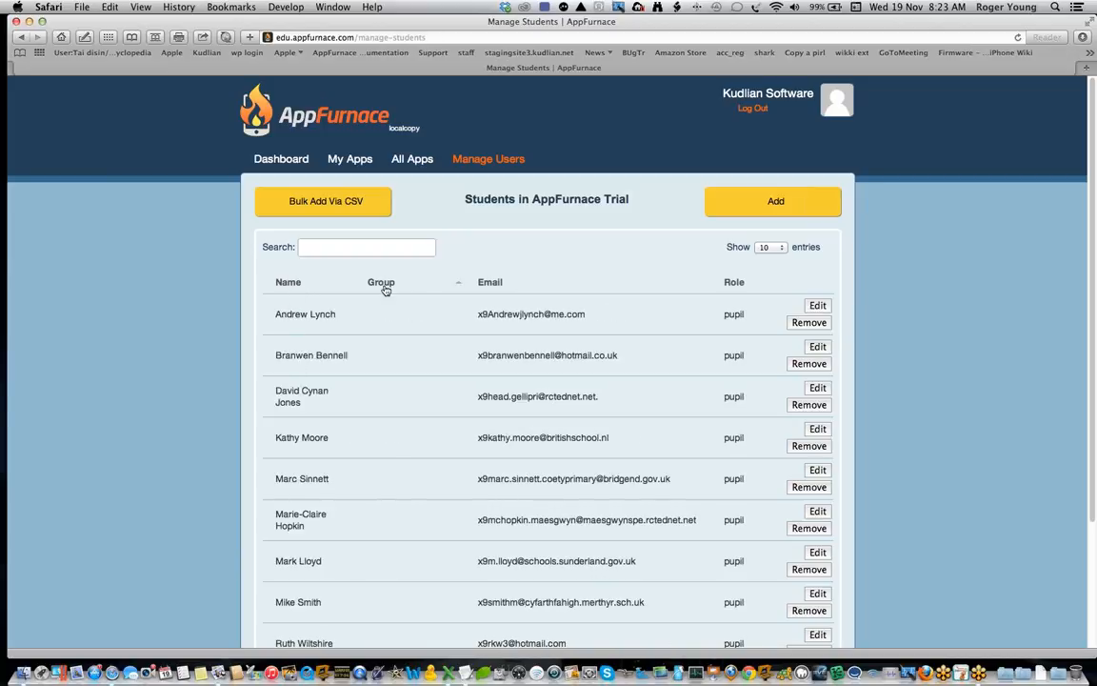
Step: Sort the student list by email, and open the list of all student apps to examine its columns
{"action": "left_click", "coordinate": [498, 284]}
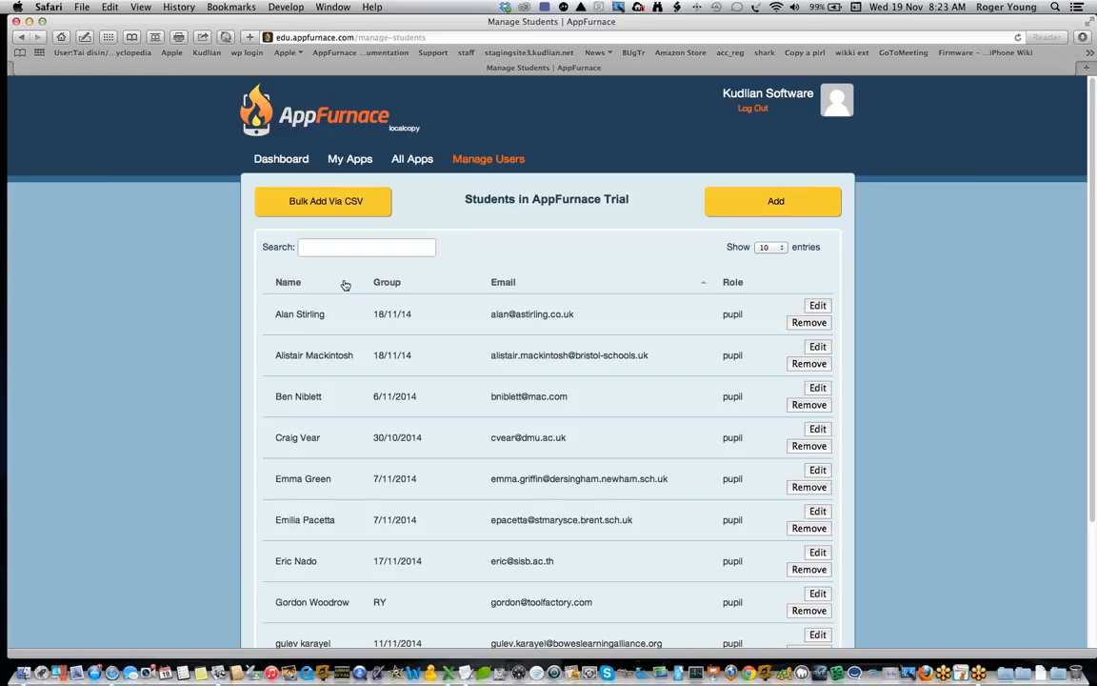
{"action": "left_click", "coordinate": [342, 247]}
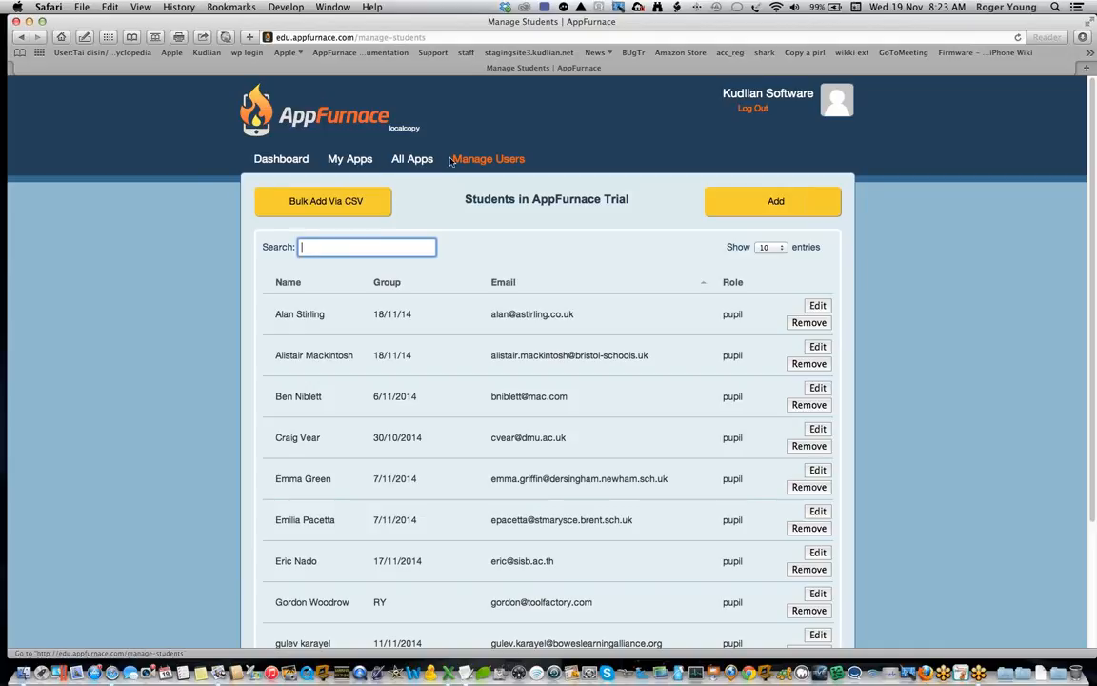
{"action": "left_click", "coordinate": [404, 162]}
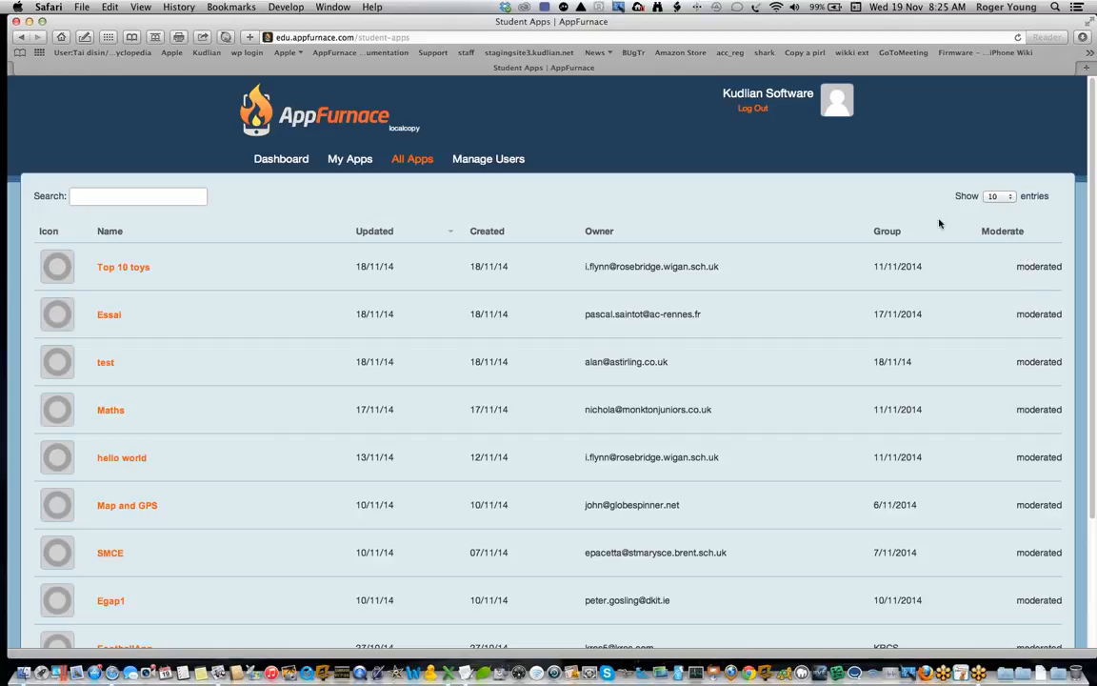
Step: Return to the Dashboard, create a new Phone app named "test", and dismiss the welcome message
{"action": "left_click", "coordinate": [294, 160]}
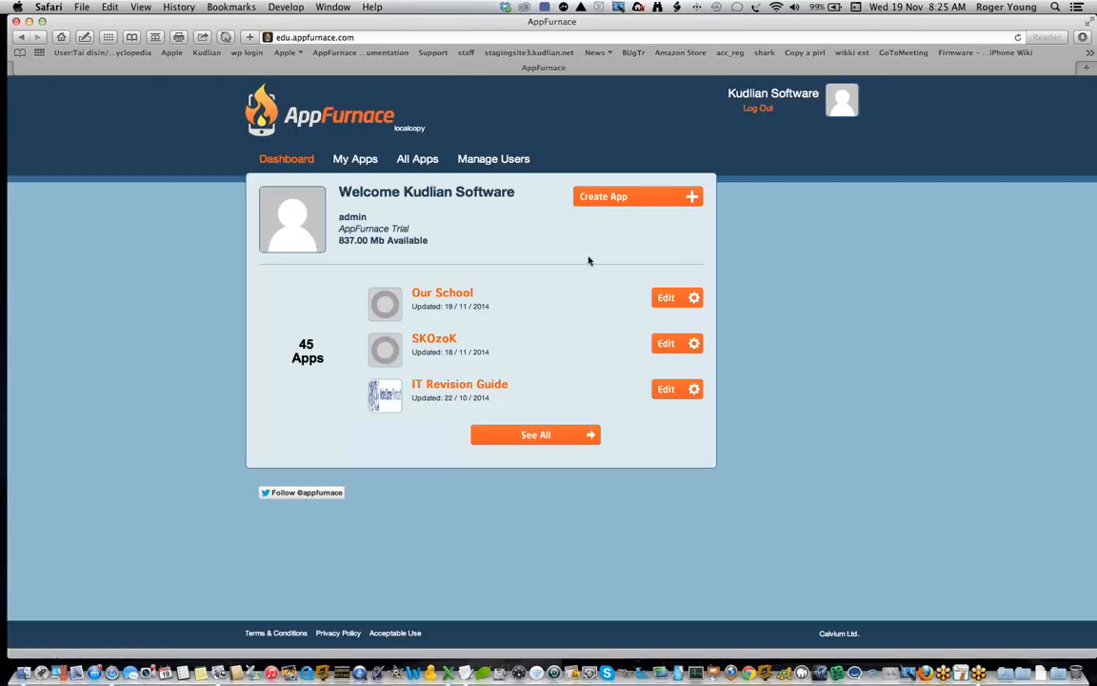
{"action": "left_click", "coordinate": [630, 201]}
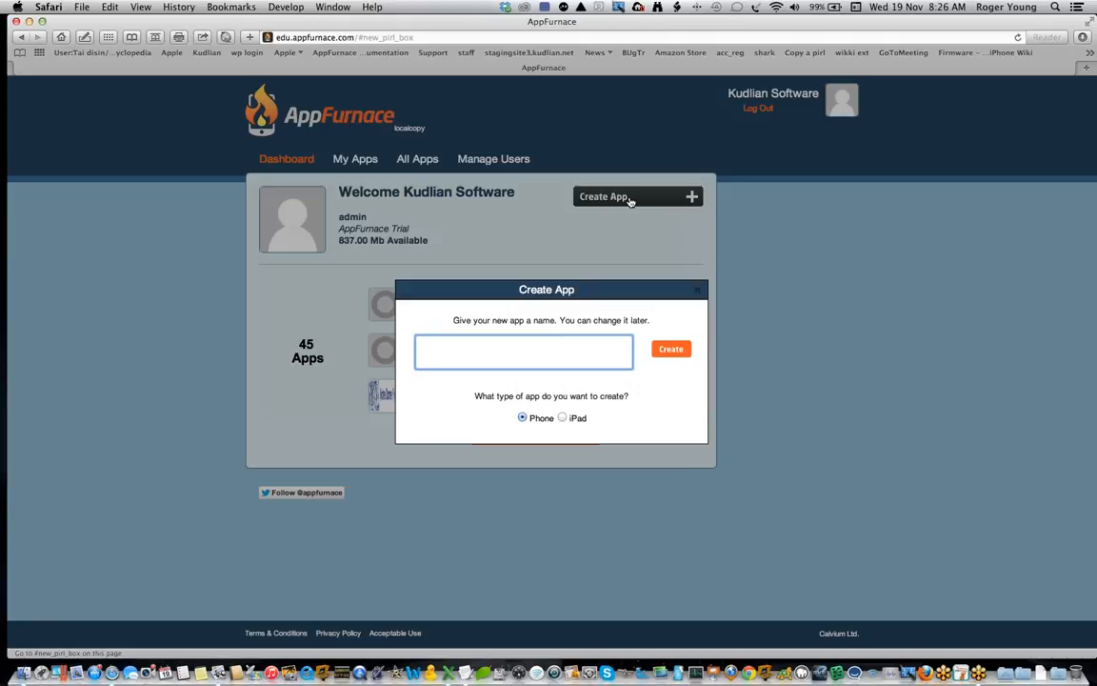
{"action": "type", "text": "test"}
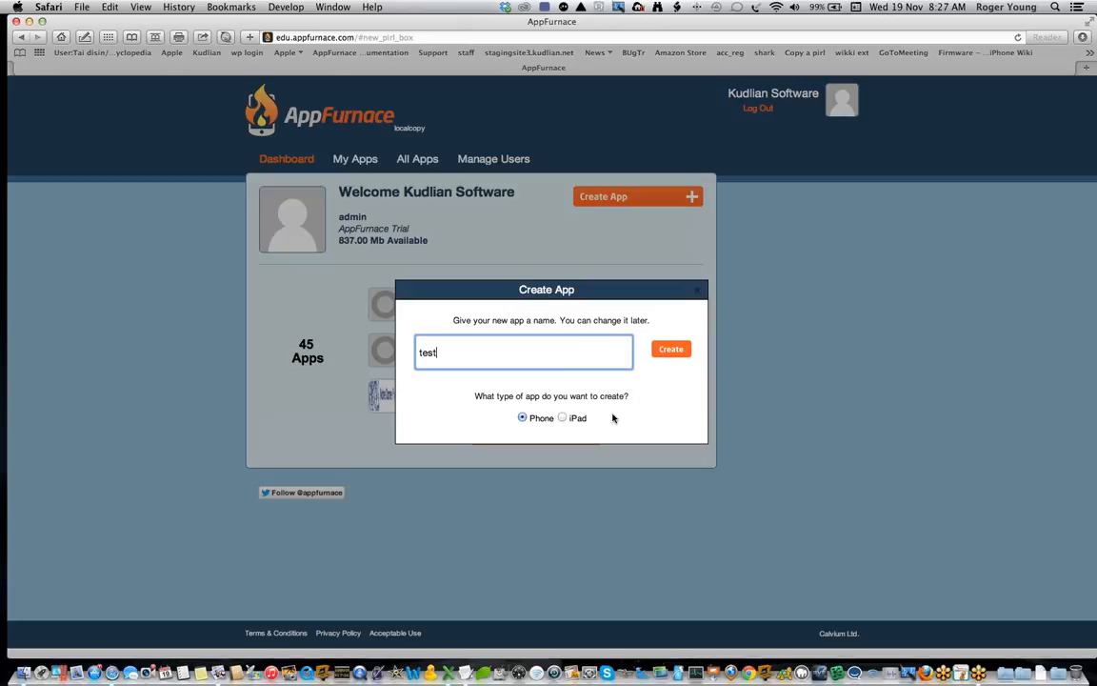
{"action": "left_click", "coordinate": [678, 351]}
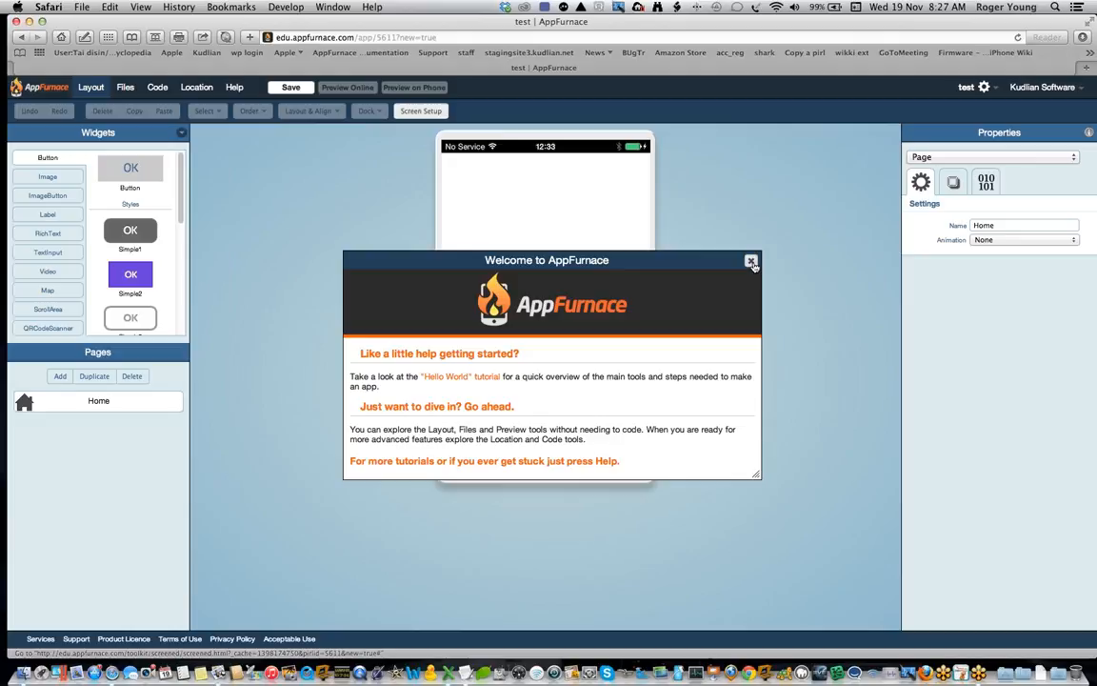
{"action": "left_click", "coordinate": [752, 262]}
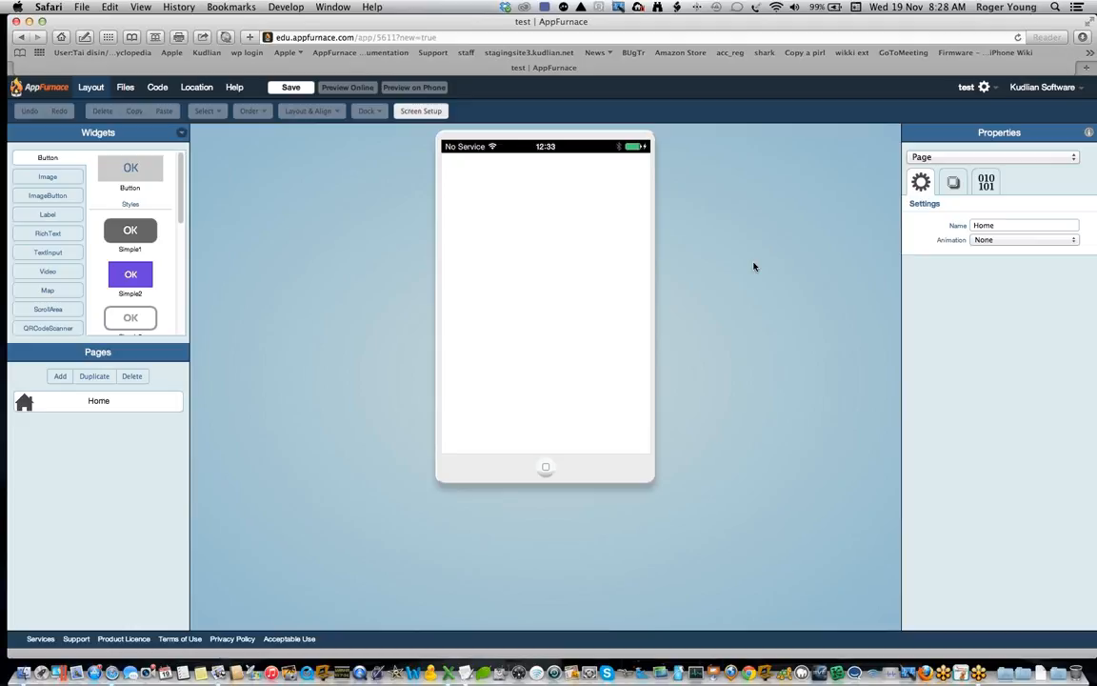
Step: Confirm portrait orientation with the status bar on, and place a Simple1 button in the lower-right area of the Home page
{"action": "left_click", "coordinate": [428, 112]}
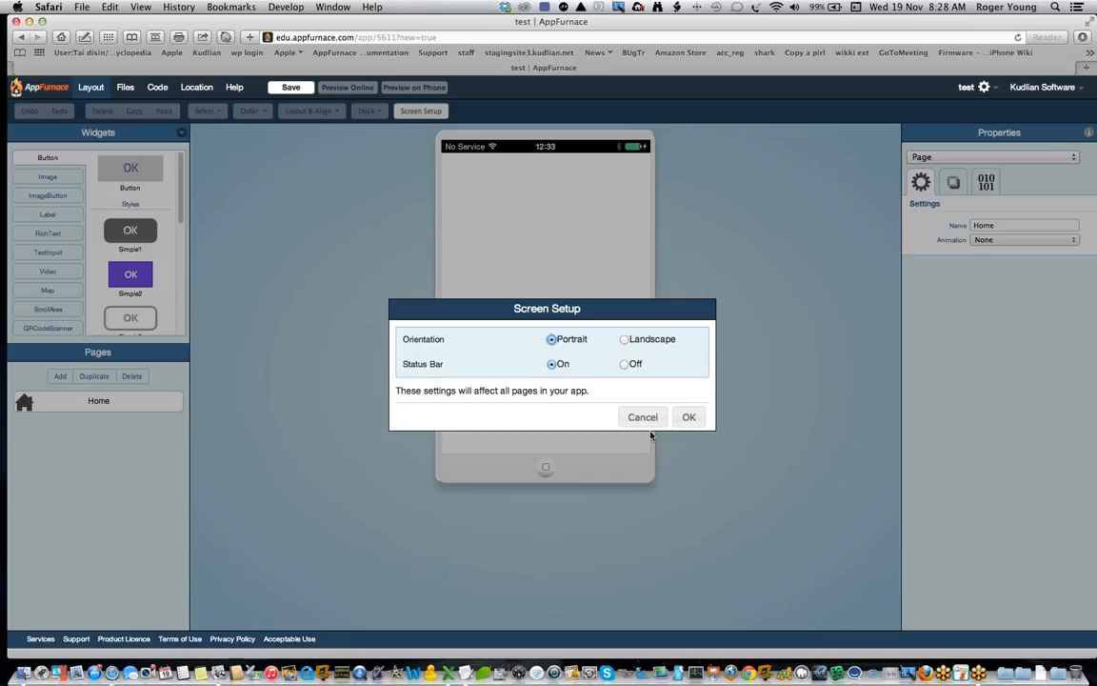
{"action": "left_click", "coordinate": [689, 417]}
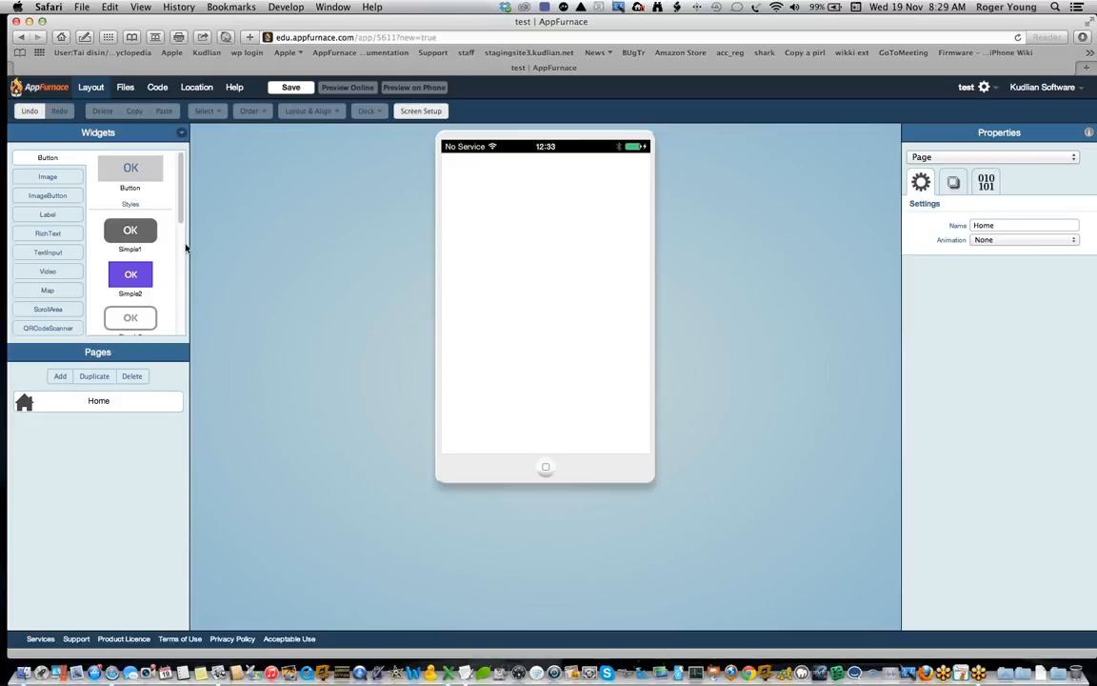
{"action": "left_click", "coordinate": [135, 234]}
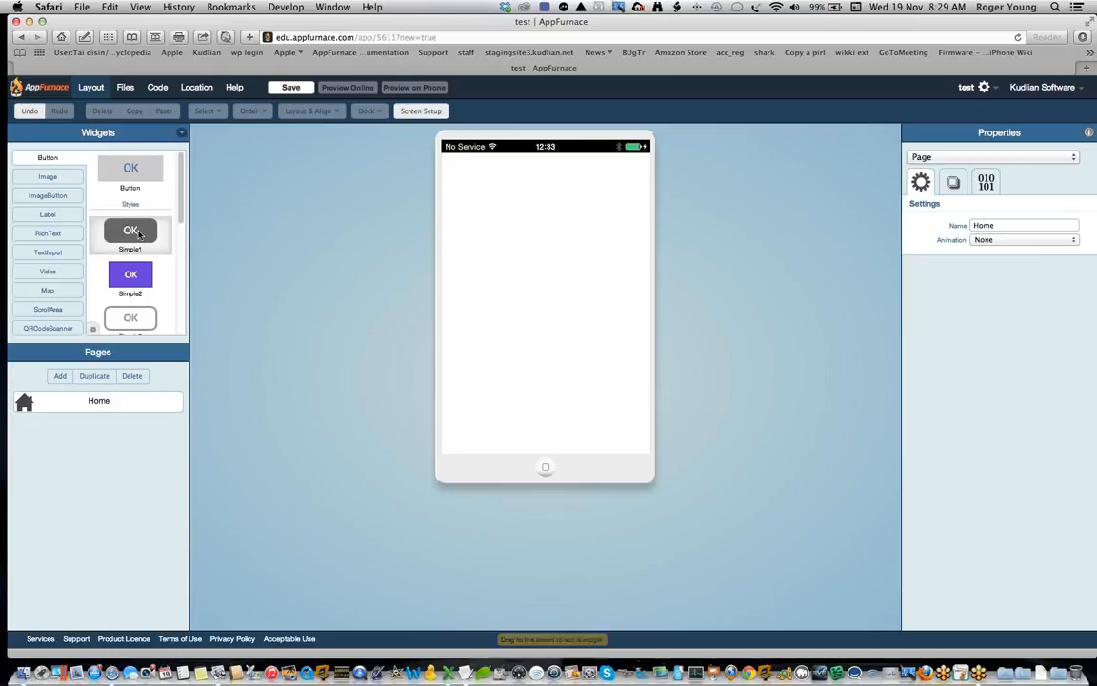
{"action": "left_click_drag", "start_coordinate": [130, 233], "coordinate": [607, 408]}
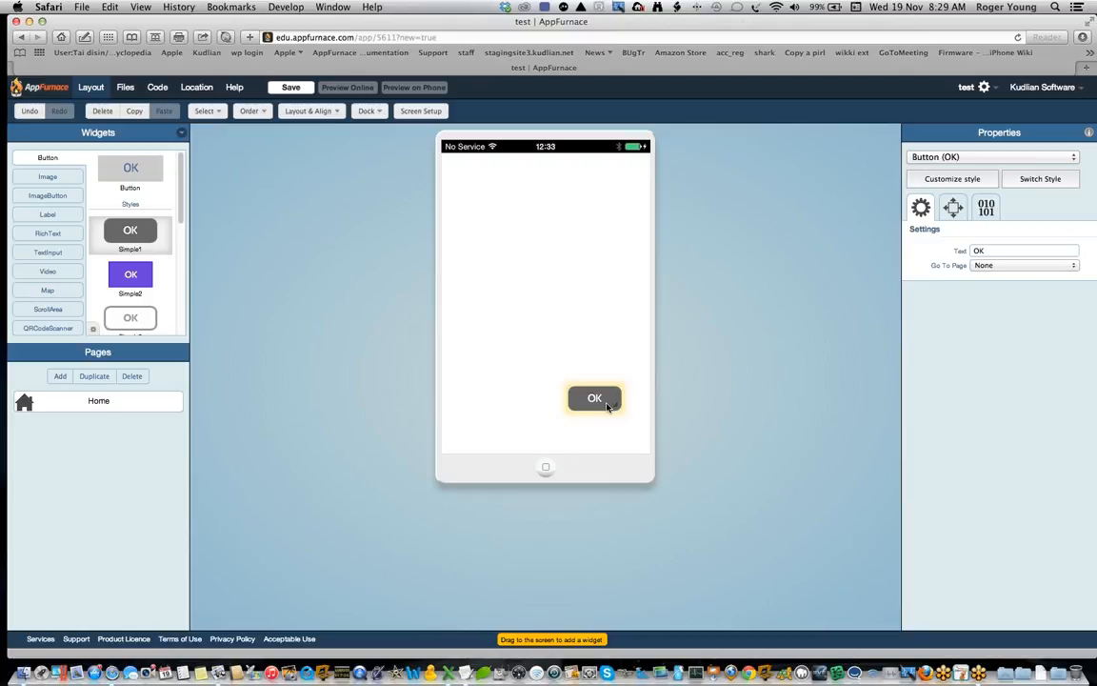
Step: Examine the widgets in each category from Image to QRCodeScanner, and compare the page's properties with those of the OK button
{"action": "left_click", "coordinate": [55, 175]}
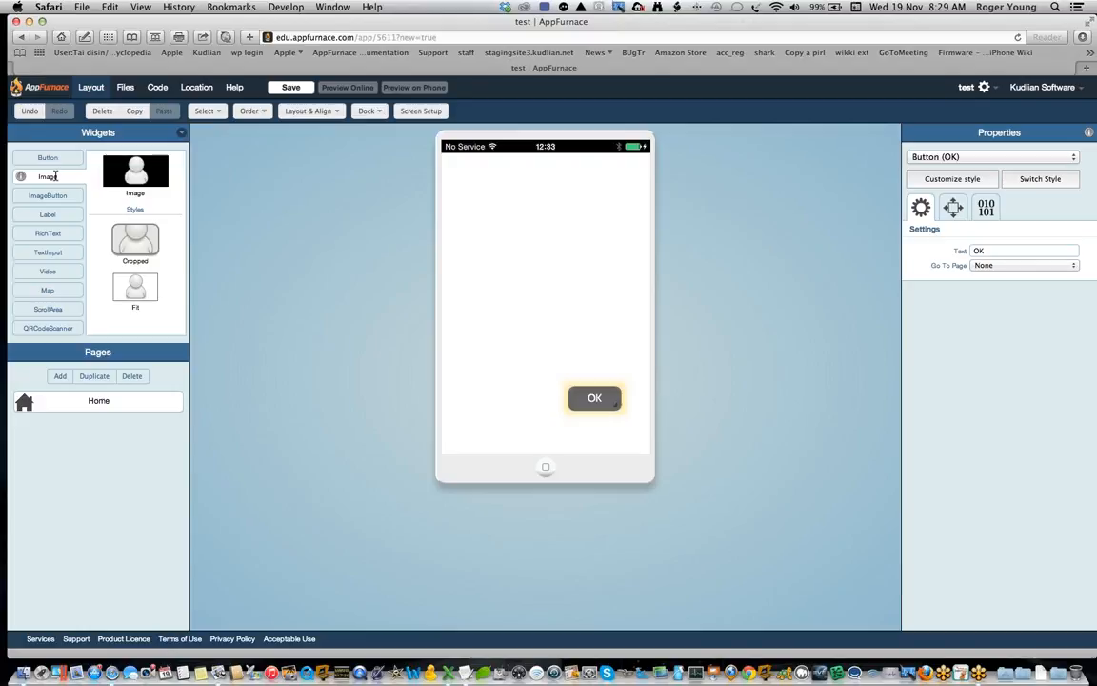
{"action": "left_click", "coordinate": [52, 196]}
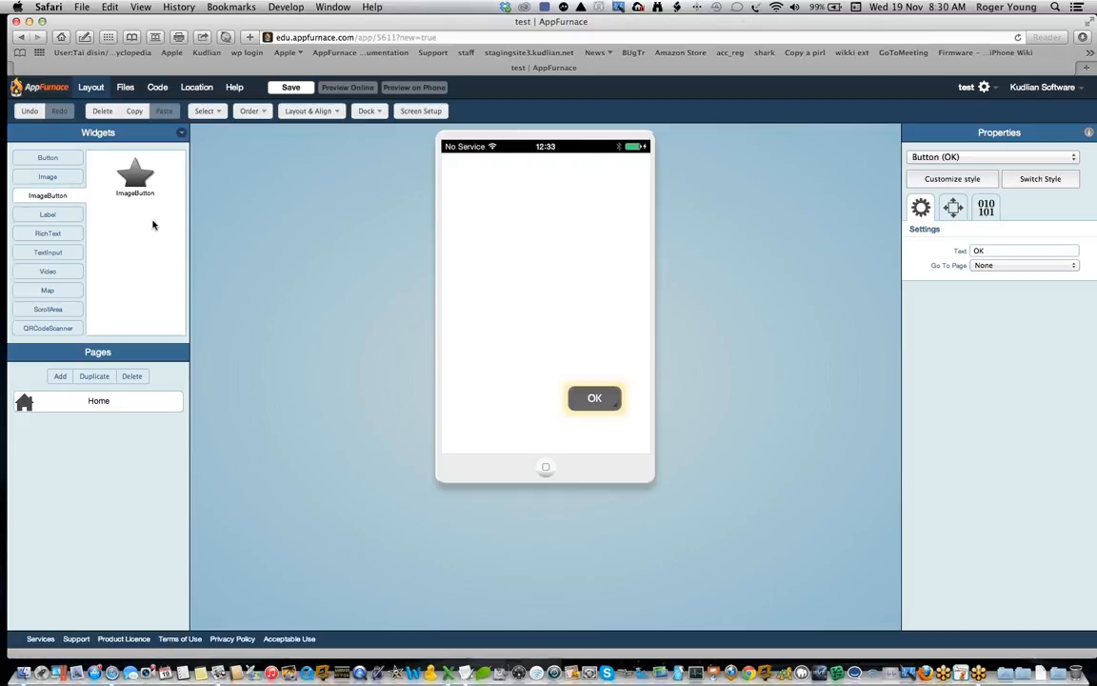
{"action": "left_click", "coordinate": [72, 216]}
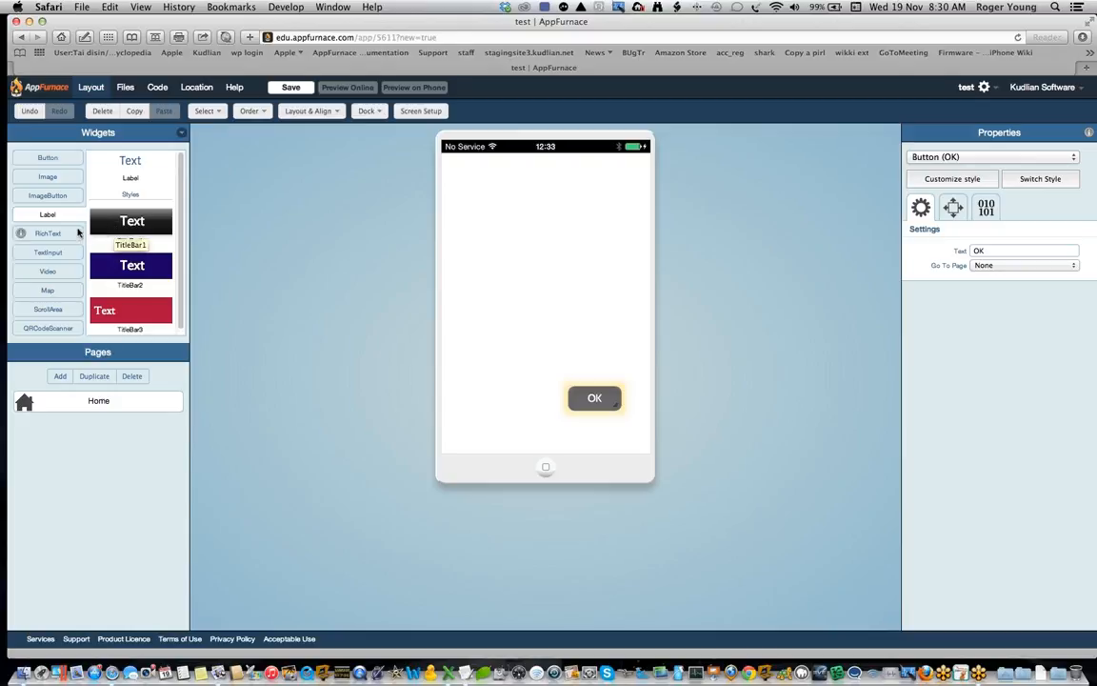
{"action": "left_click", "coordinate": [68, 234]}
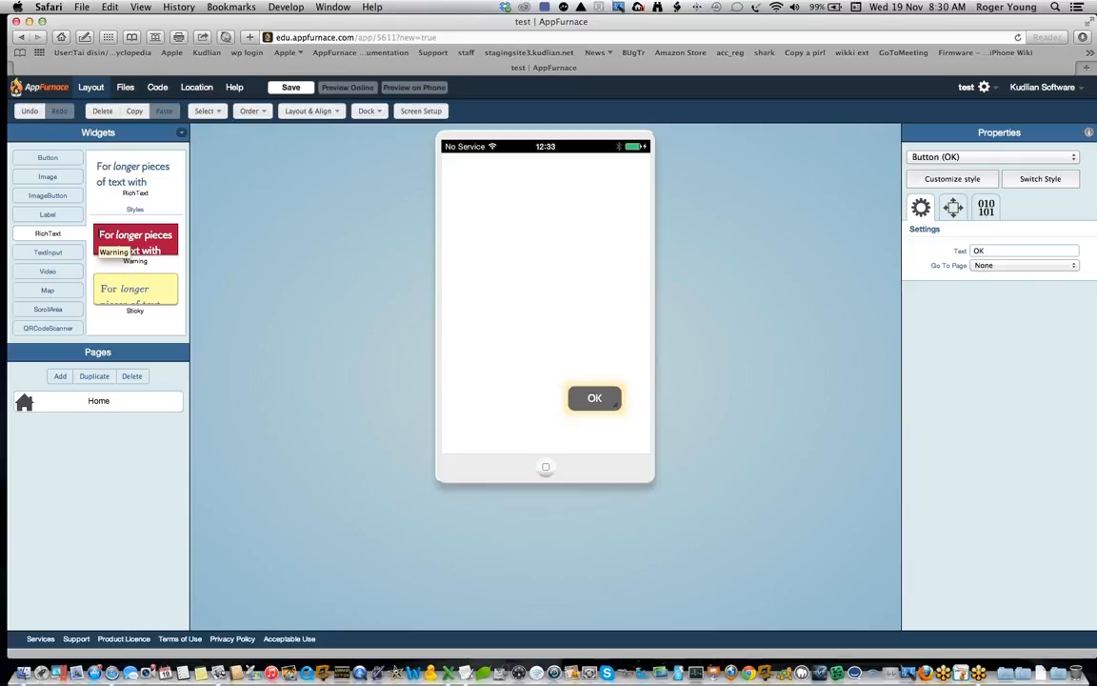
{"action": "left_click", "coordinate": [60, 252]}
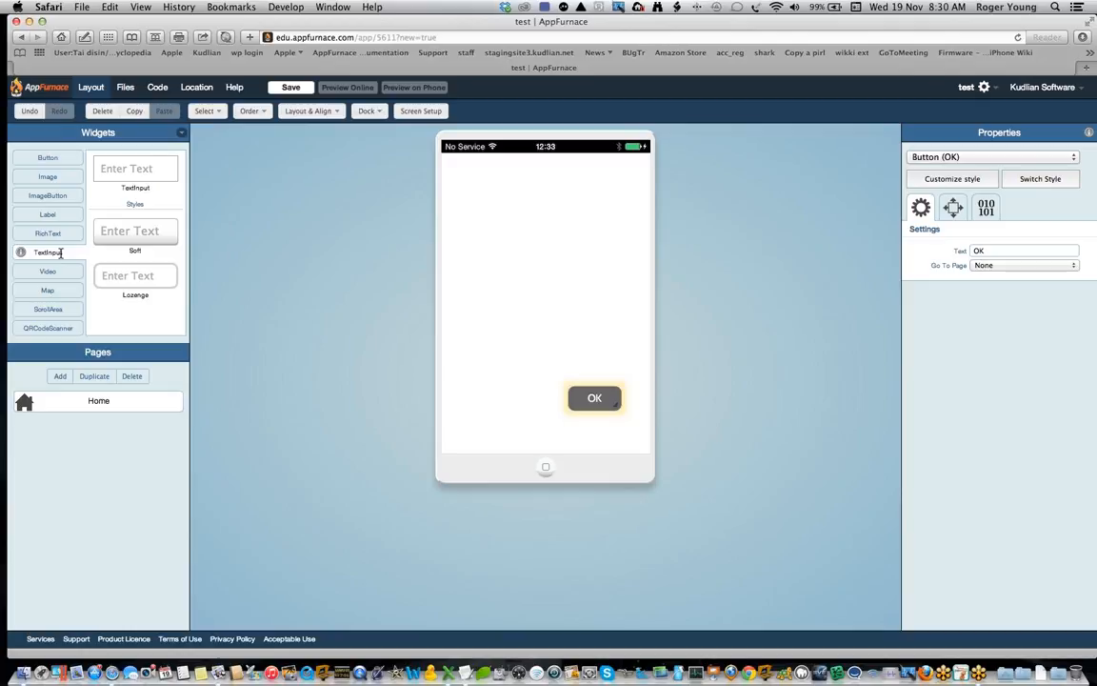
{"action": "left_click", "coordinate": [61, 270]}
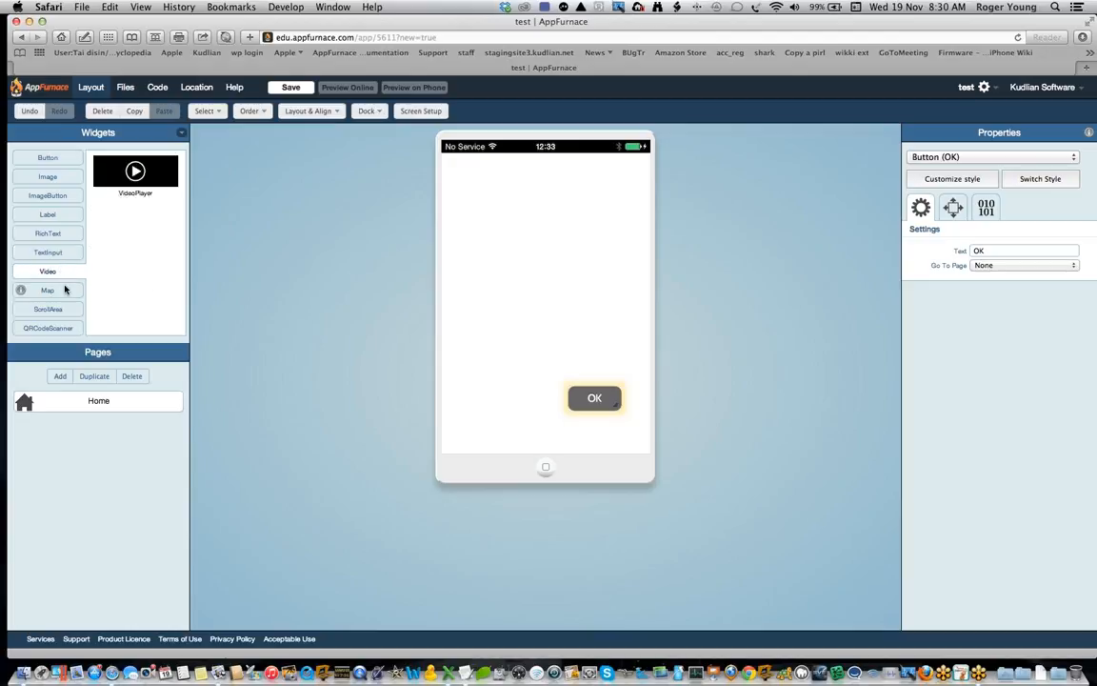
{"action": "left_click", "coordinate": [65, 290]}
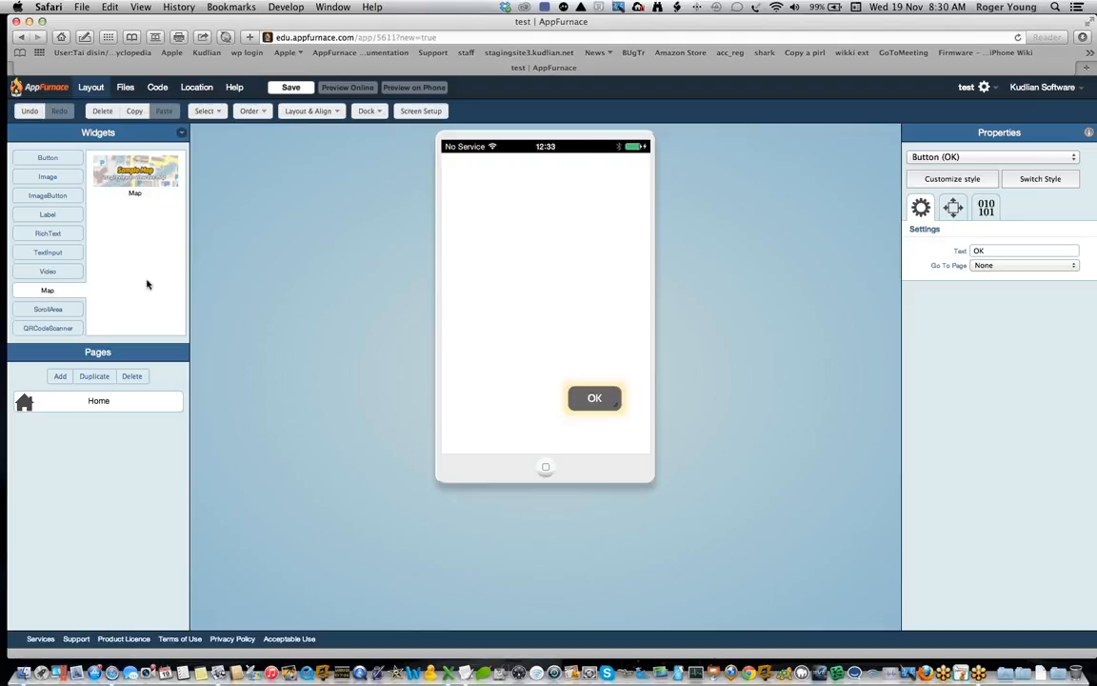
{"action": "left_click", "coordinate": [58, 311]}
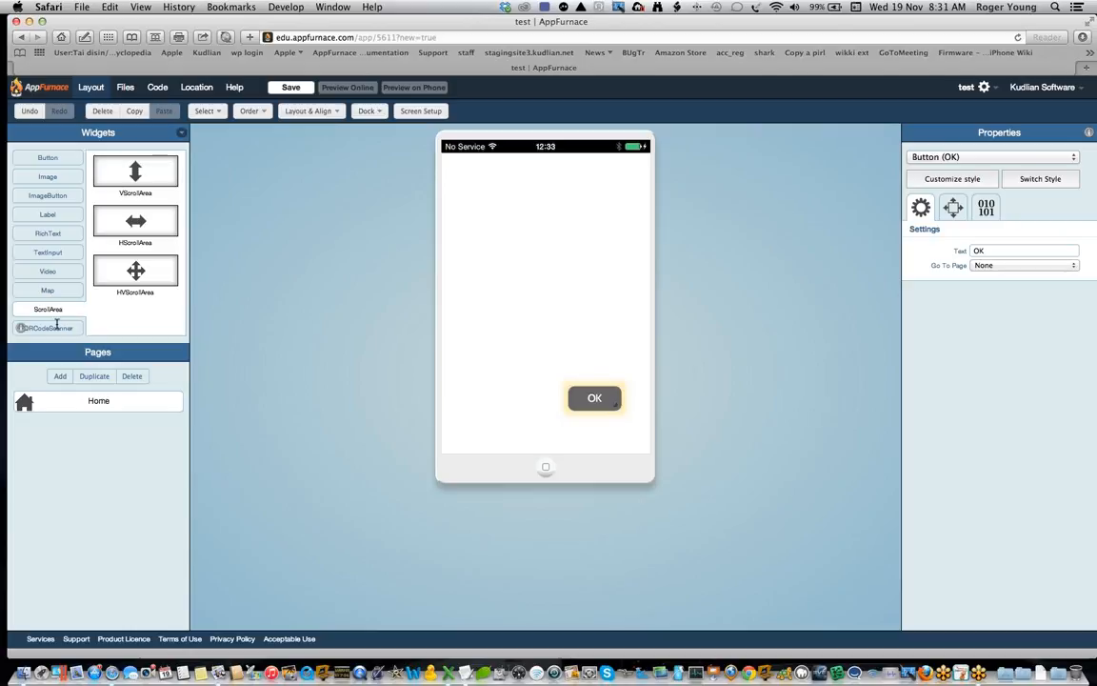
{"action": "left_click", "coordinate": [55, 327]}
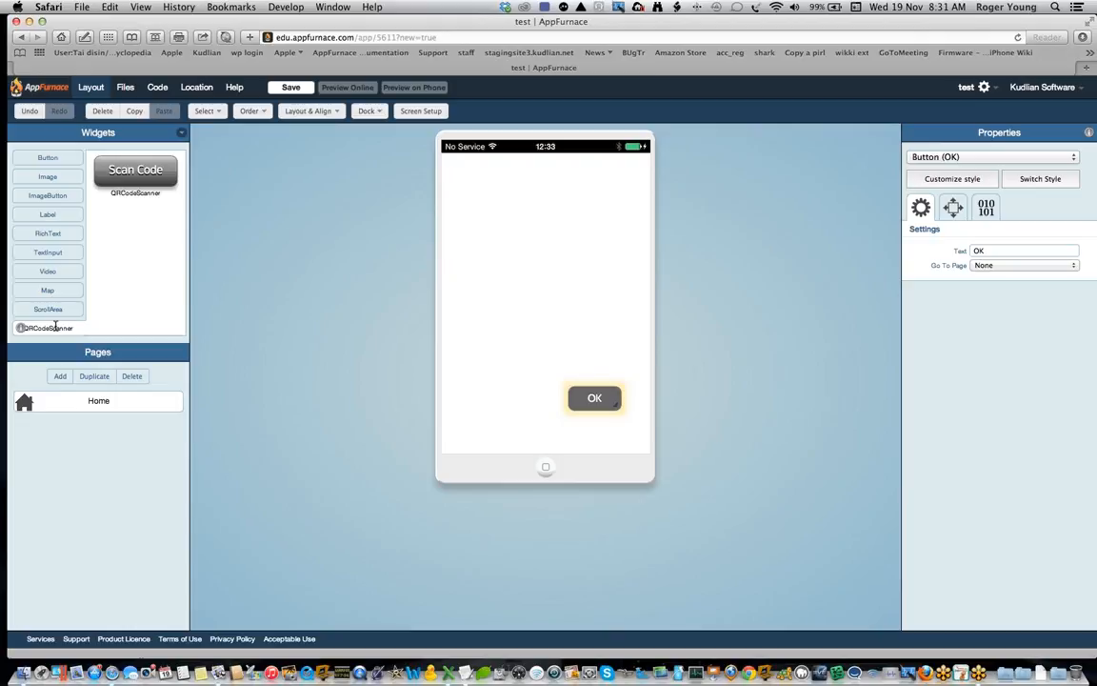
{"action": "left_click", "coordinate": [68, 162]}
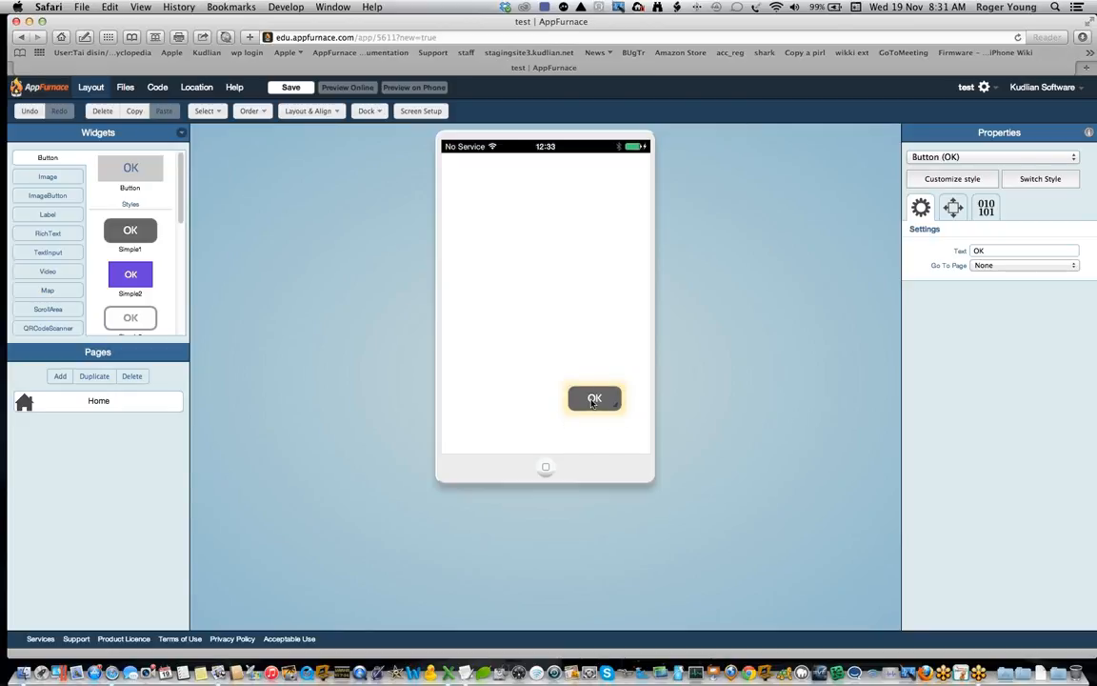
{"action": "left_click", "coordinate": [587, 336]}
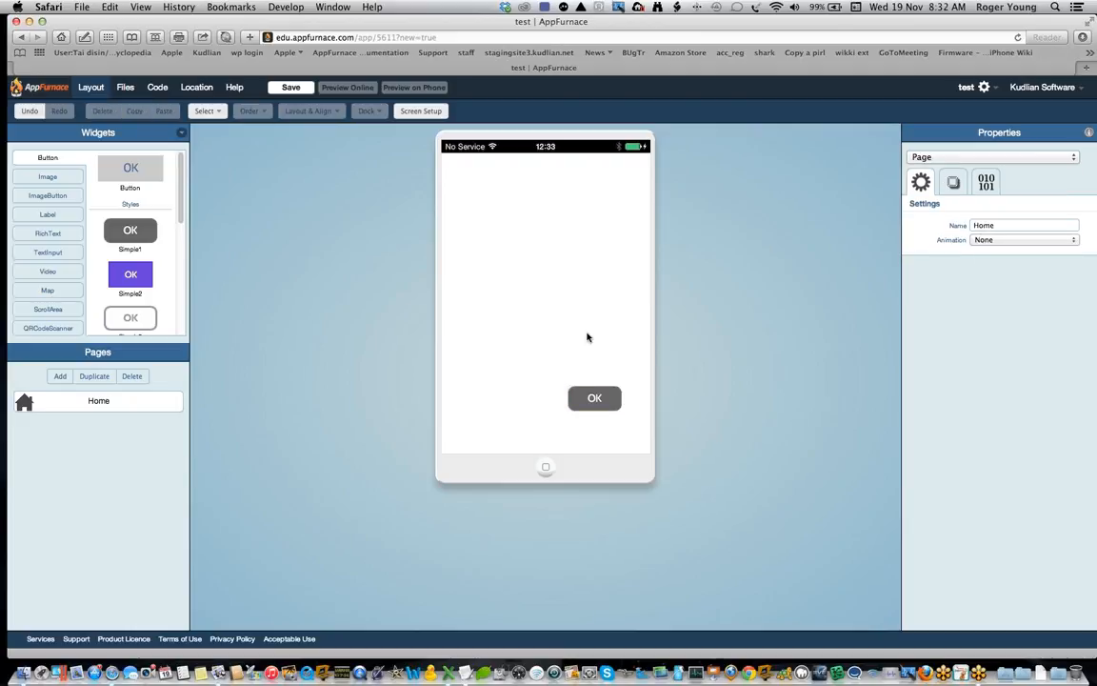
{"action": "left_click", "coordinate": [592, 402]}
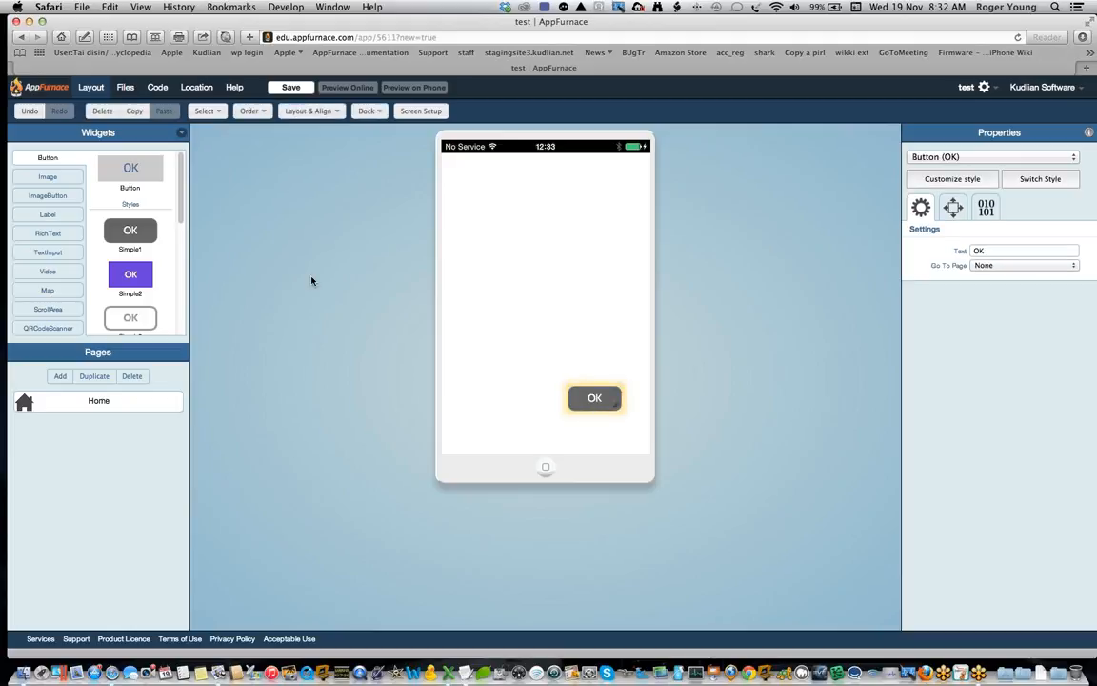
Step: Add a new page to the app and place a Simple1 button near its centre
{"action": "left_click", "coordinate": [60, 377]}
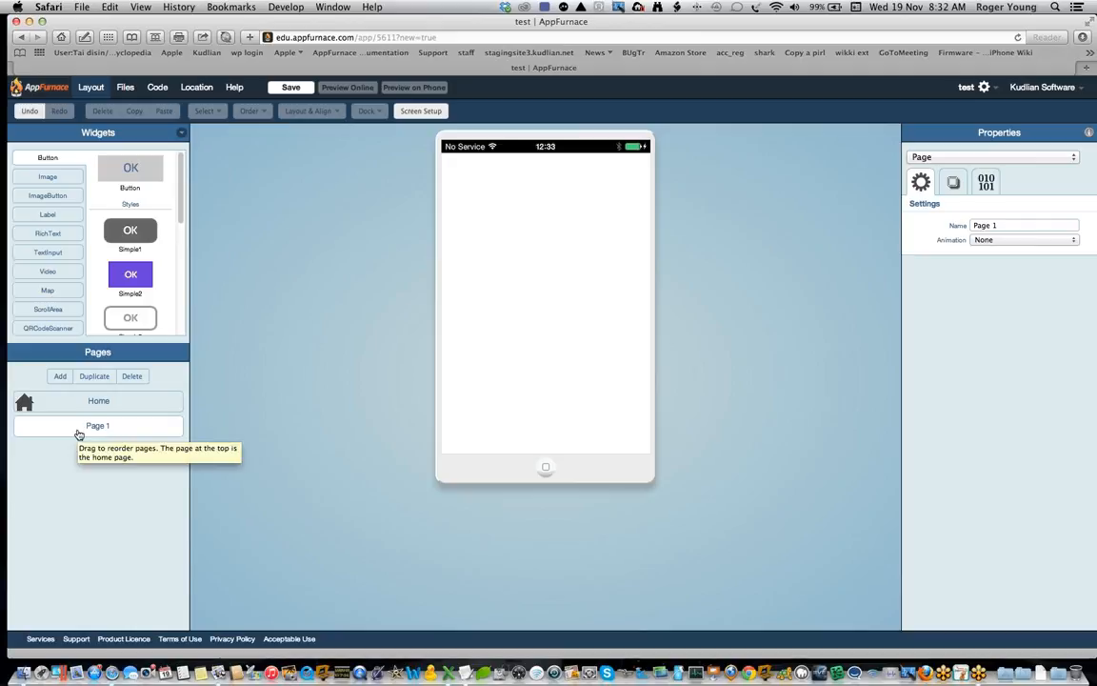
{"action": "left_click", "coordinate": [127, 405]}
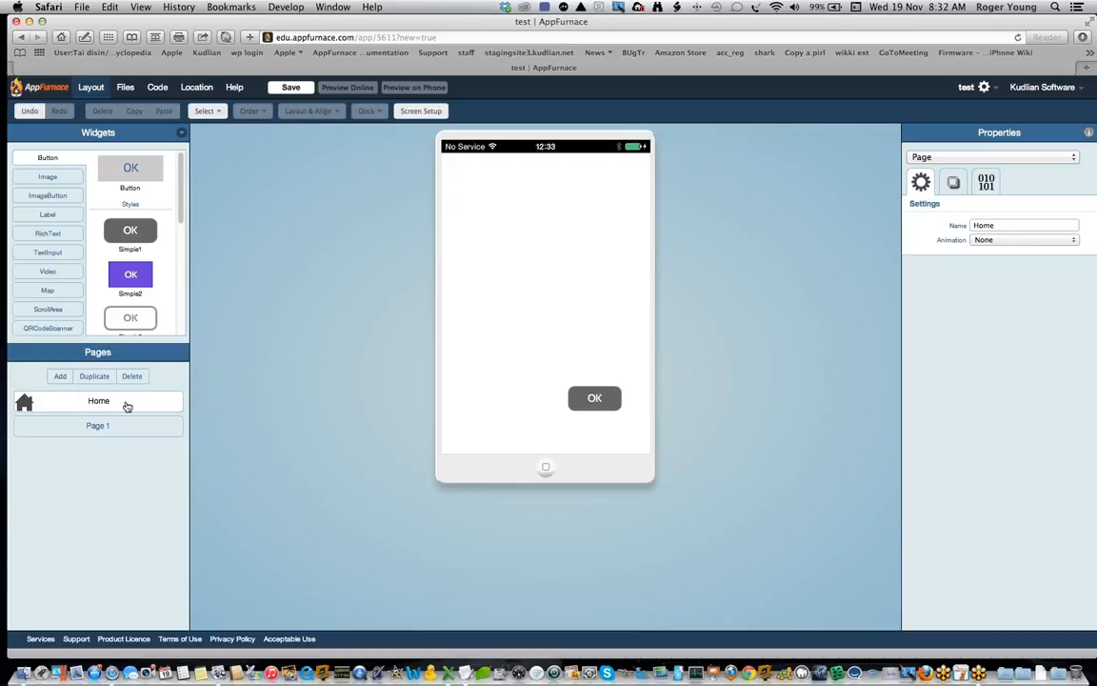
{"action": "left_click", "coordinate": [122, 424]}
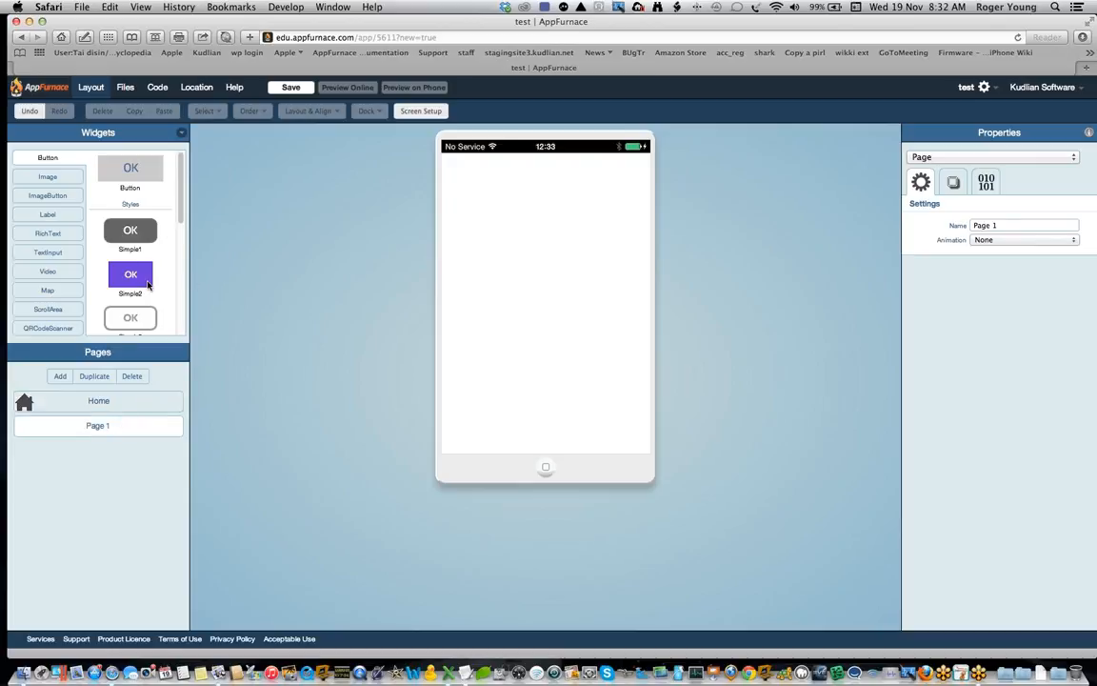
{"action": "left_click_drag", "start_coordinate": [133, 231], "coordinate": [559, 302]}
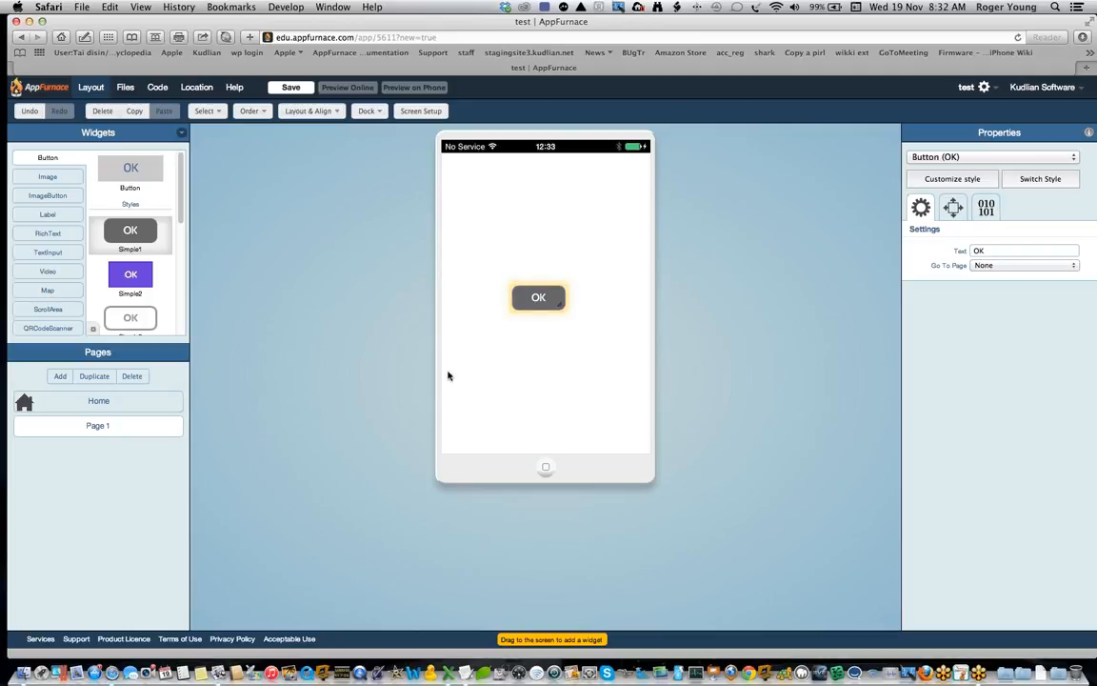
Step: Change the text of the Home page's OK button to "Go To Page 1"
{"action": "left_click", "coordinate": [163, 404]}
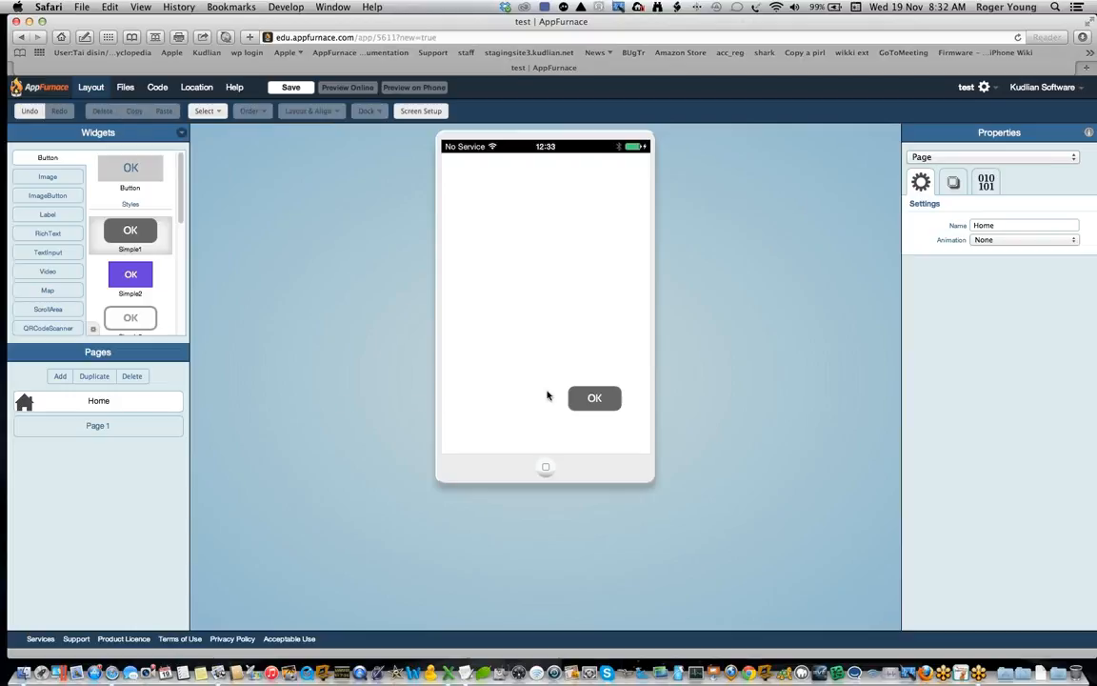
{"action": "left_click", "coordinate": [599, 406]}
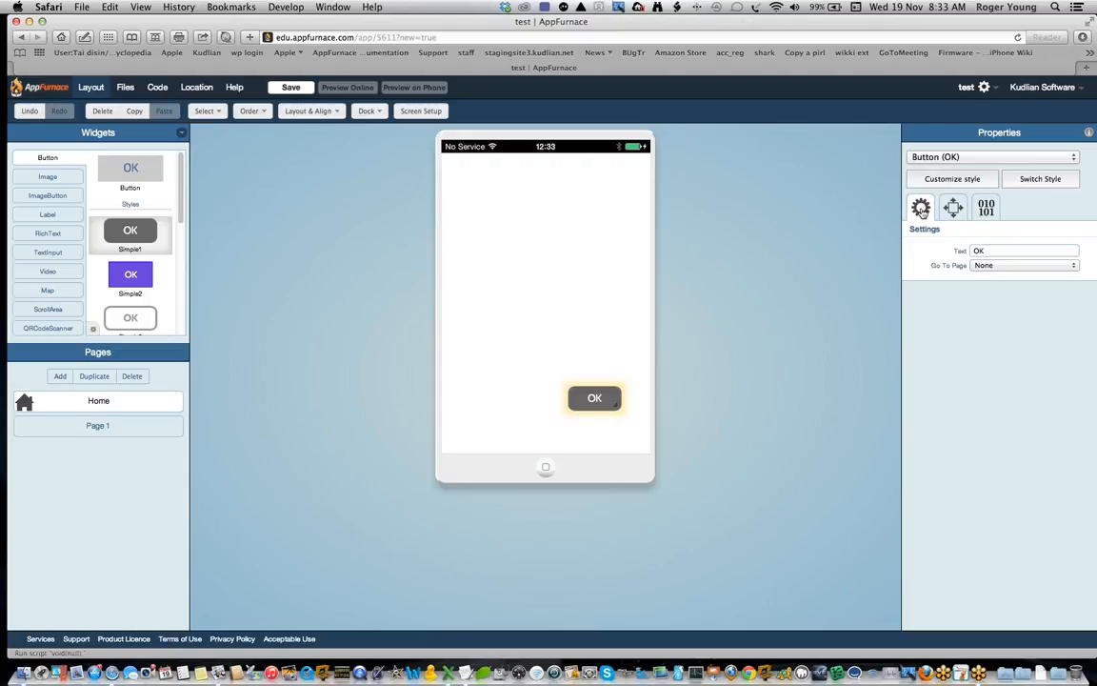
{"action": "left_click", "coordinate": [971, 249]}
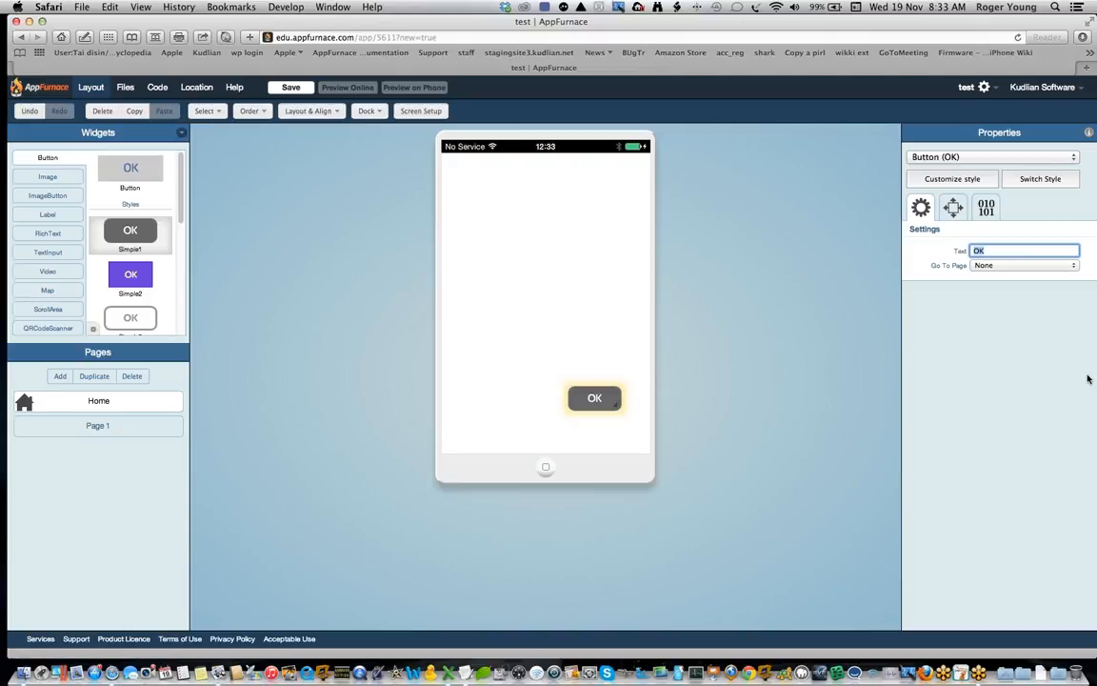
{"action": "type", "text": "Go To Page 1"}
{"action": "key", "text": "Return"}
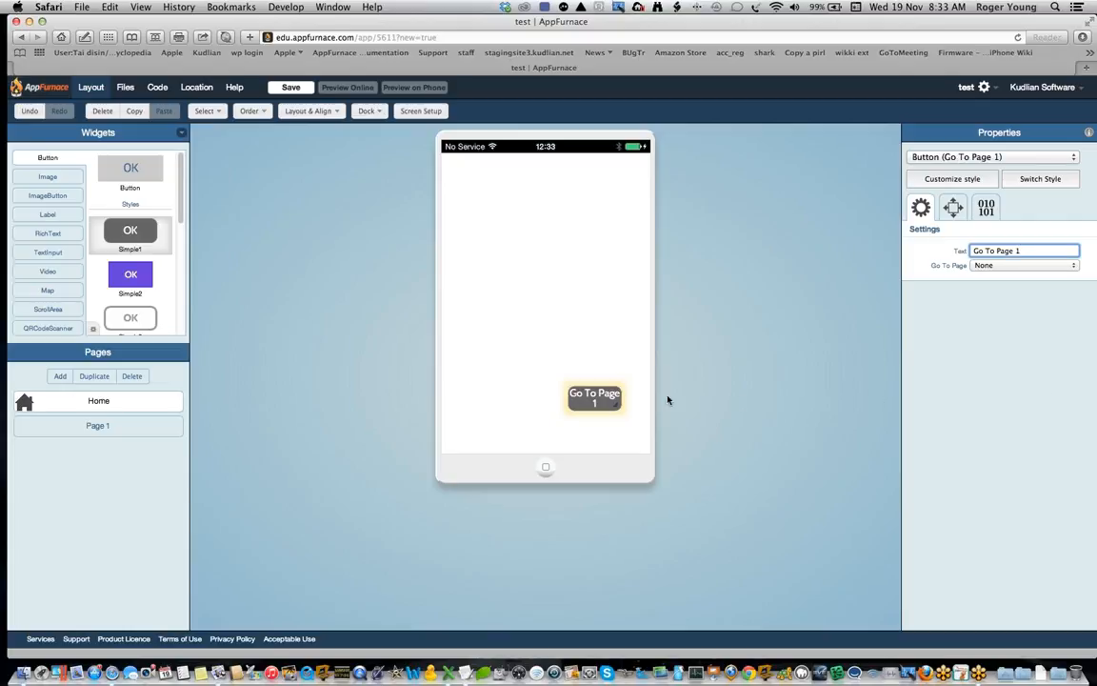
Step: Enlarge the "Go To Page 1" button, centre it near the bottom of the Home page, and link it to Page 1
{"action": "left_click_drag", "start_coordinate": [610, 404], "coordinate": [570, 408]}
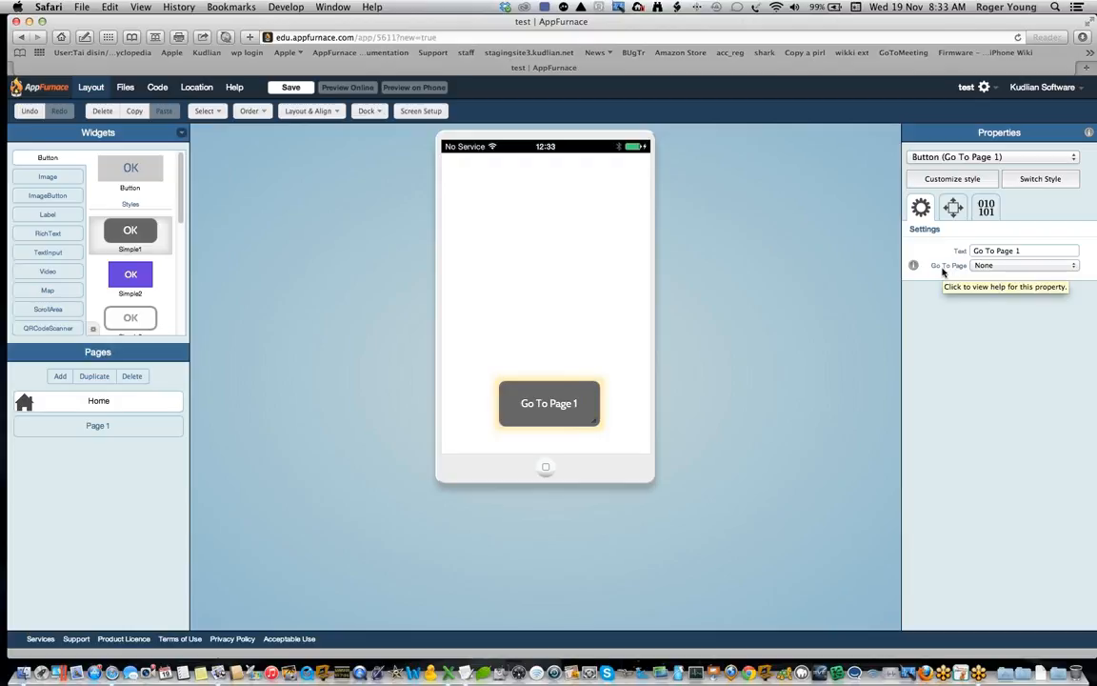
{"action": "left_click", "coordinate": [1024, 265]}
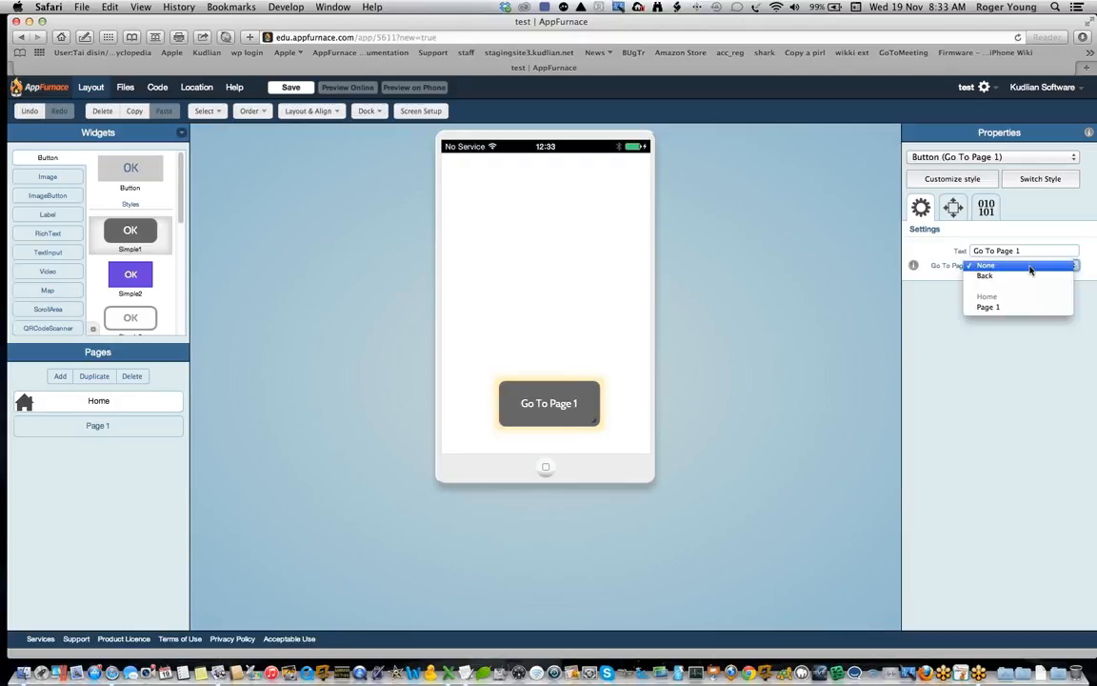
{"action": "left_click", "coordinate": [999, 309]}
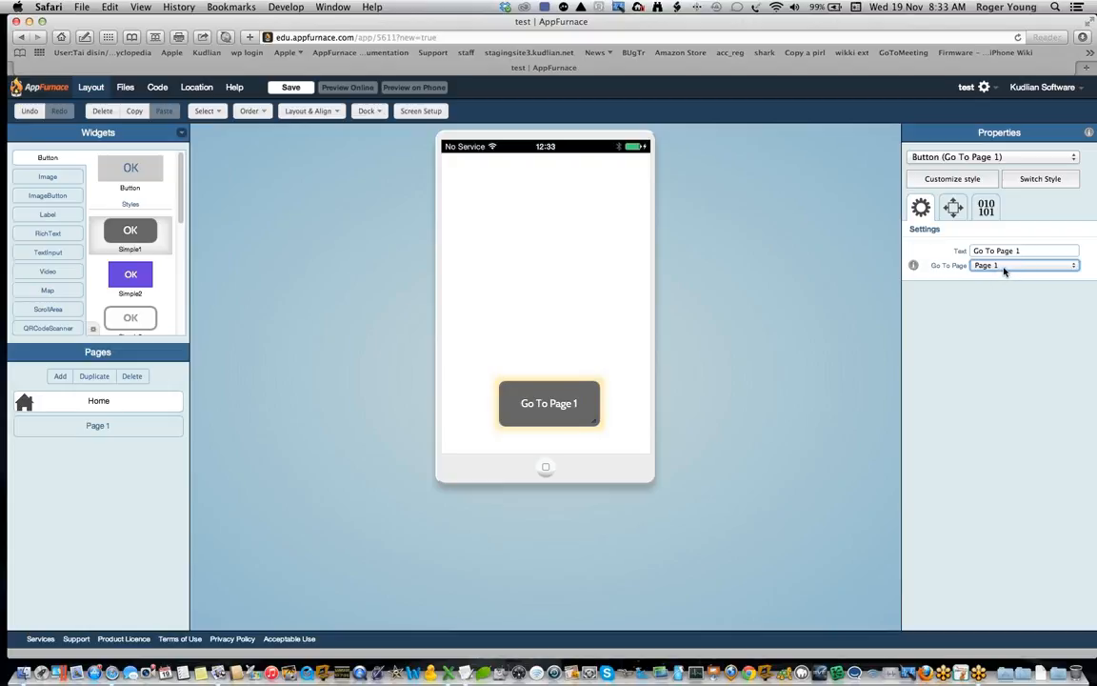
Step: Change the text of Page 1's OK button to "Home" and link the button to the Home page
{"action": "left_click", "coordinate": [127, 431]}
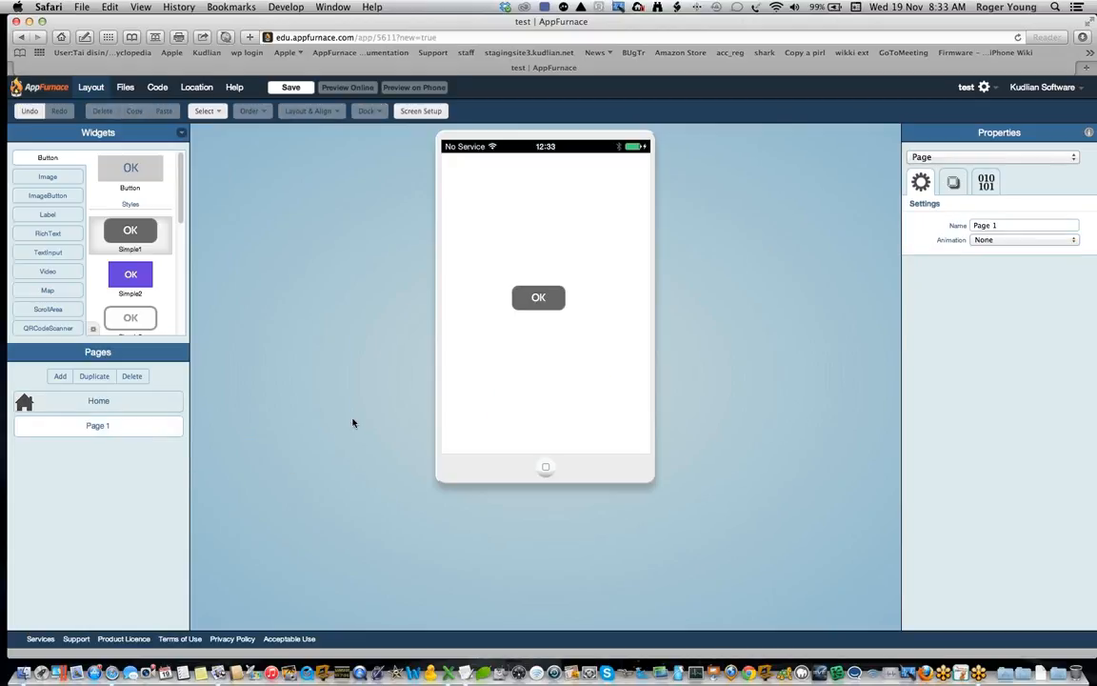
{"action": "left_click_drag", "start_coordinate": [555, 301], "coordinate": [567, 303]}
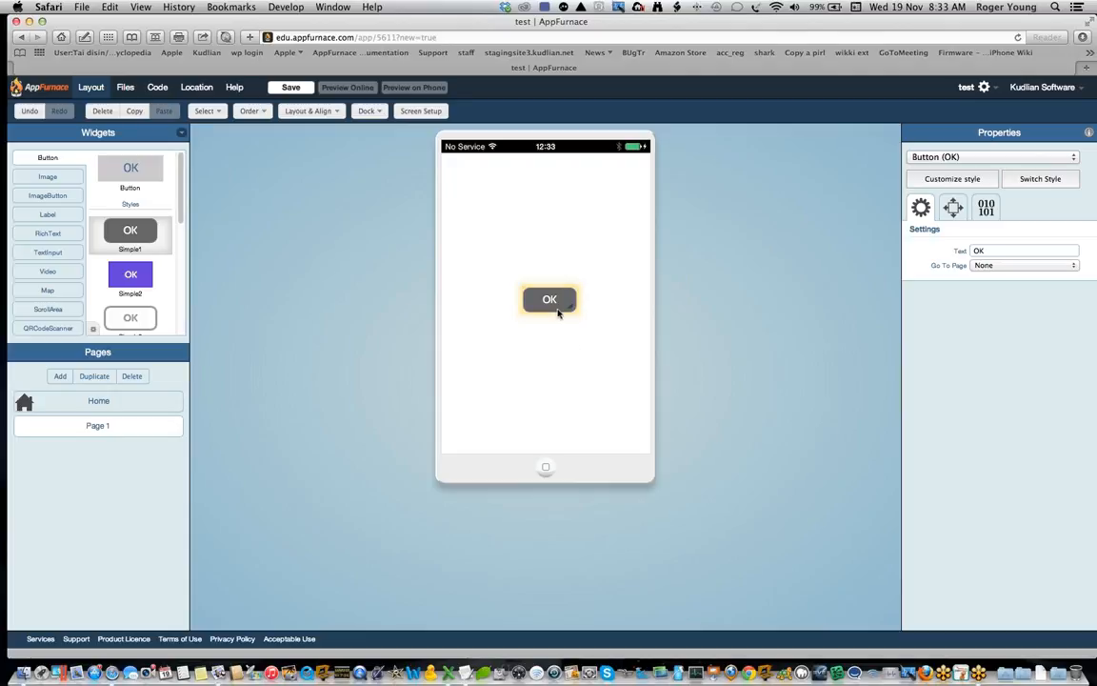
{"action": "double_click", "coordinate": [999, 250]}
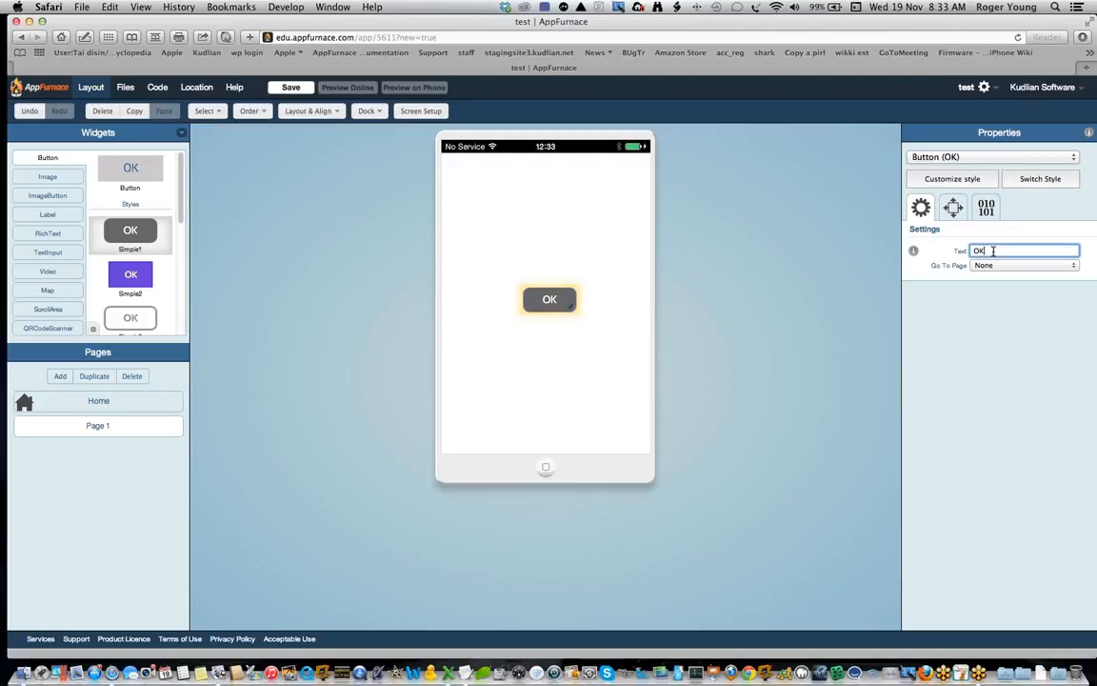
{"action": "type", "text": "Home"}
{"action": "left_click", "coordinate": [1051, 267]}
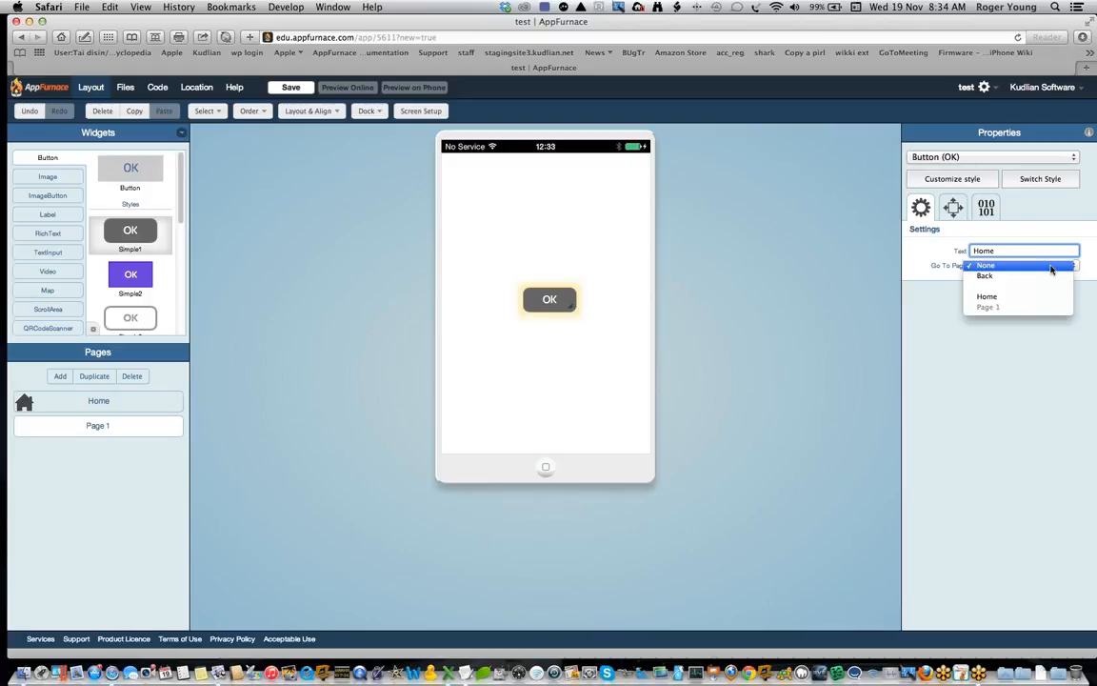
{"action": "left_click", "coordinate": [992, 299]}
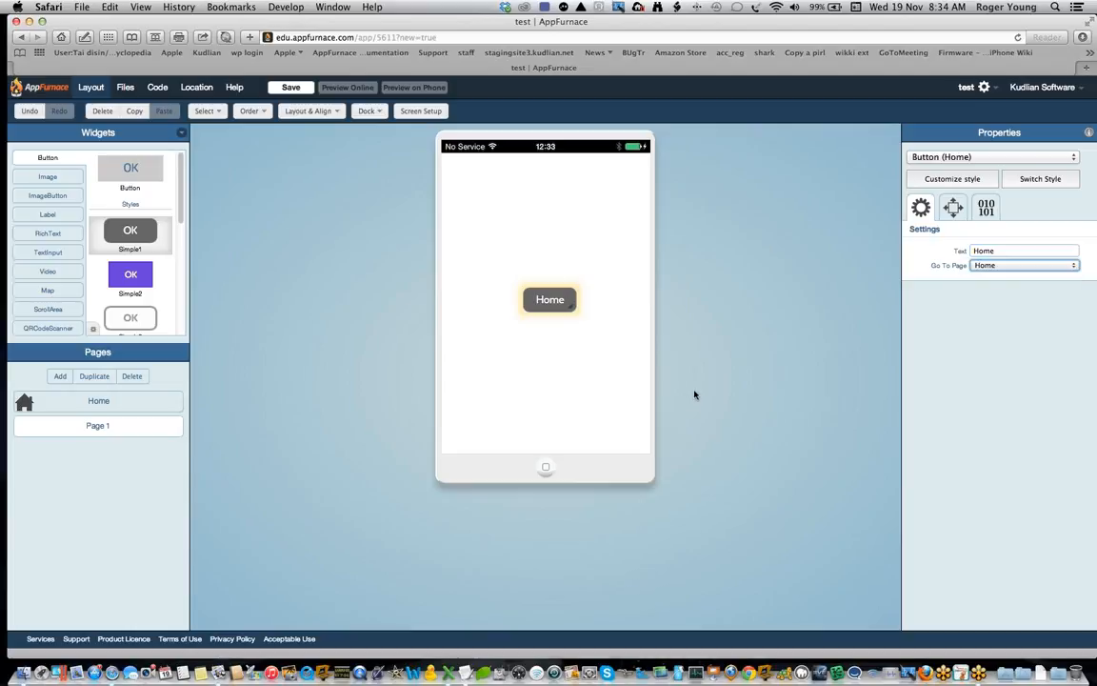
Step: Save the test app and try the "Go To Page 1" and "Home" buttons in the online preview
{"action": "left_click", "coordinate": [290, 88]}
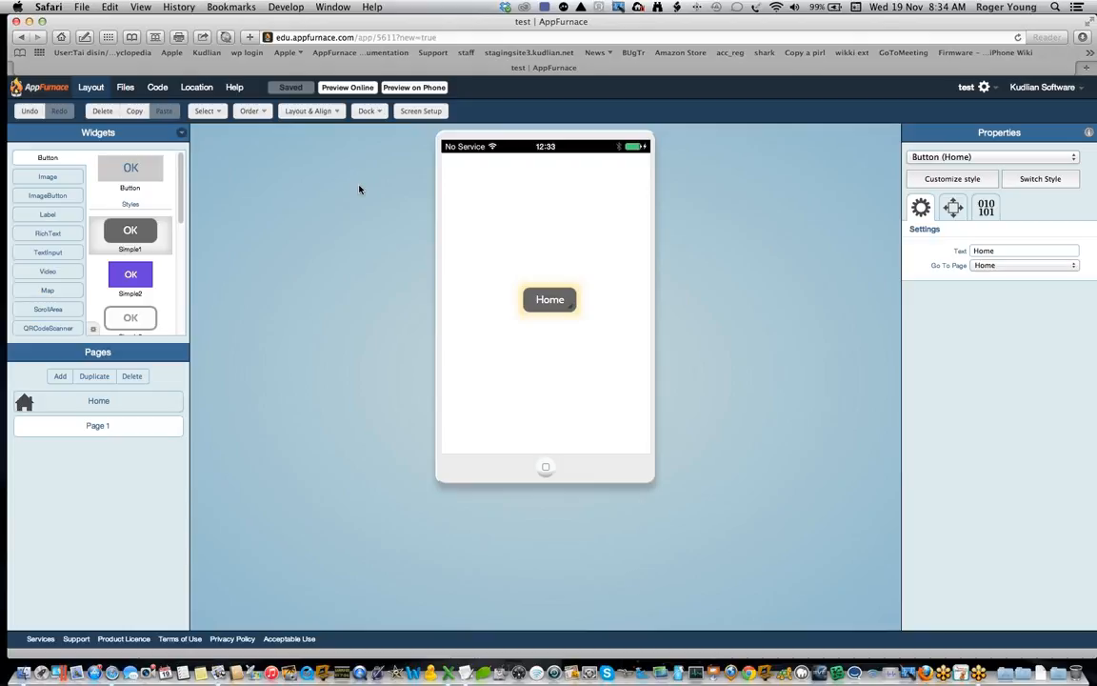
{"action": "left_click", "coordinate": [347, 88]}
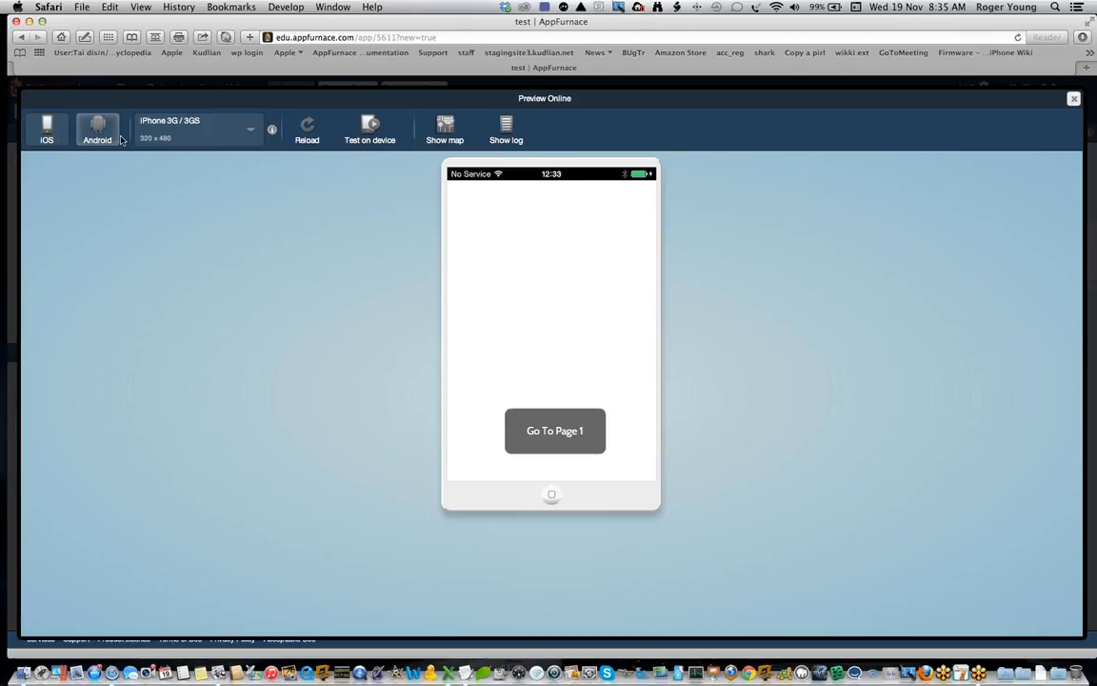
{"action": "left_click", "coordinate": [225, 126]}
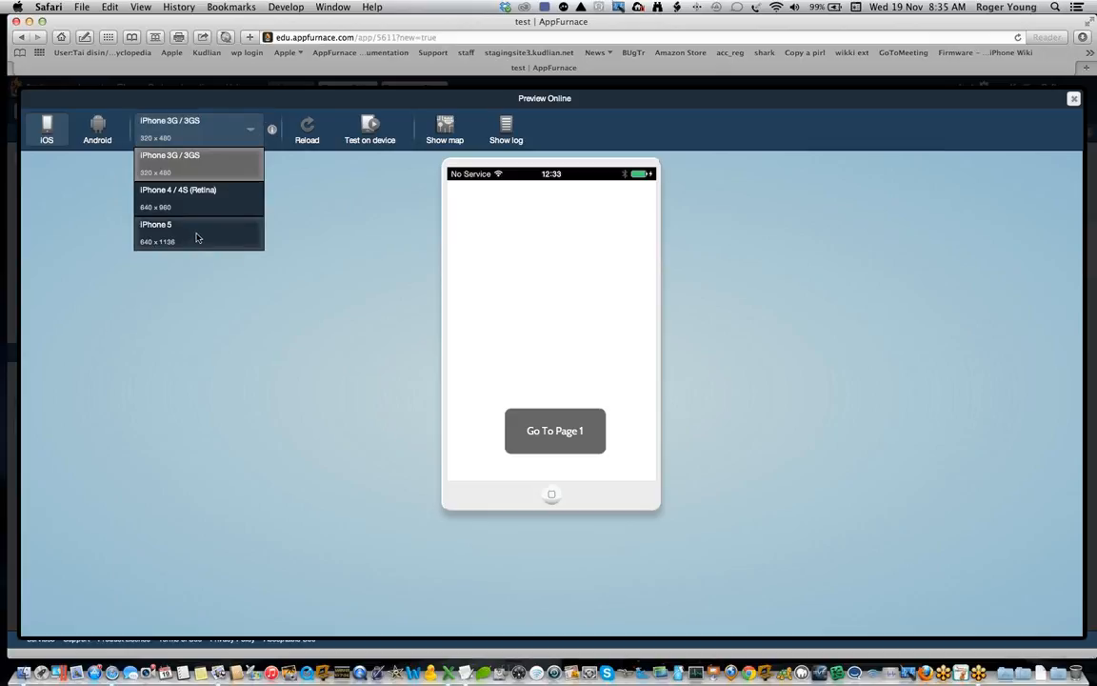
{"action": "left_click", "coordinate": [232, 311]}
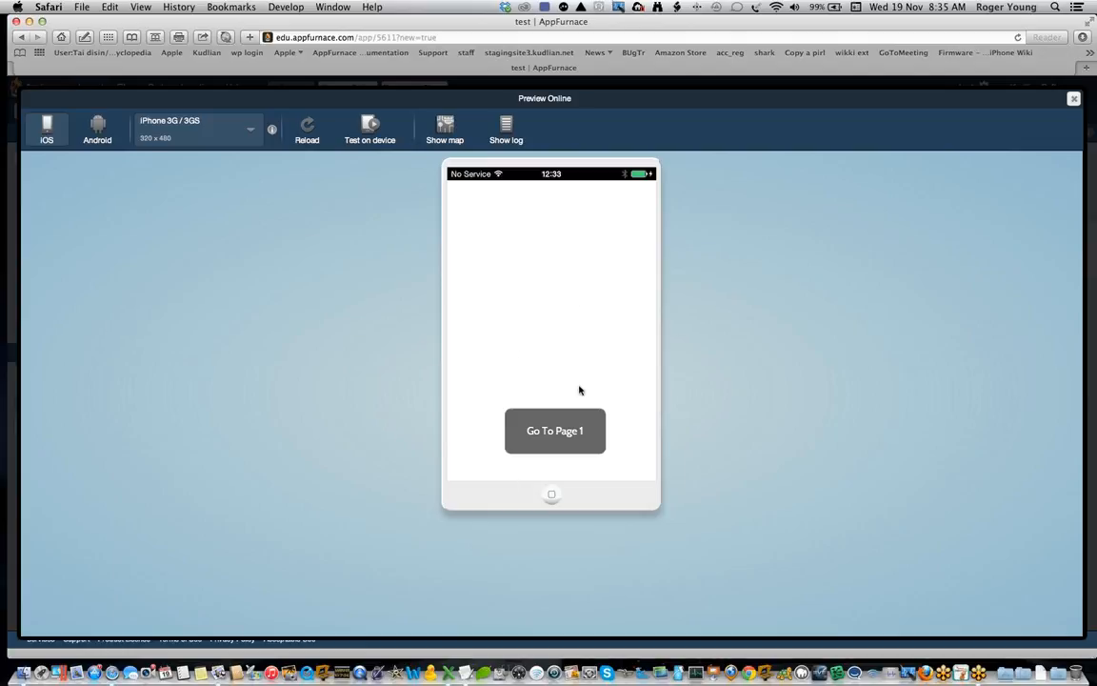
{"action": "left_click", "coordinate": [559, 443]}
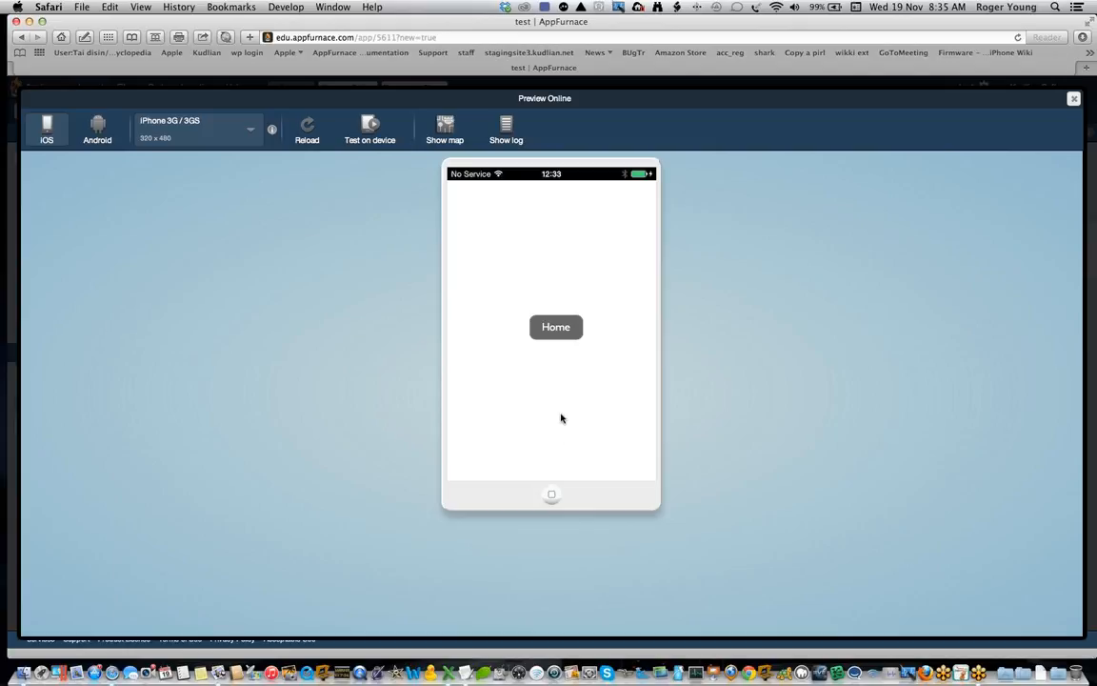
{"action": "left_click", "coordinate": [557, 327]}
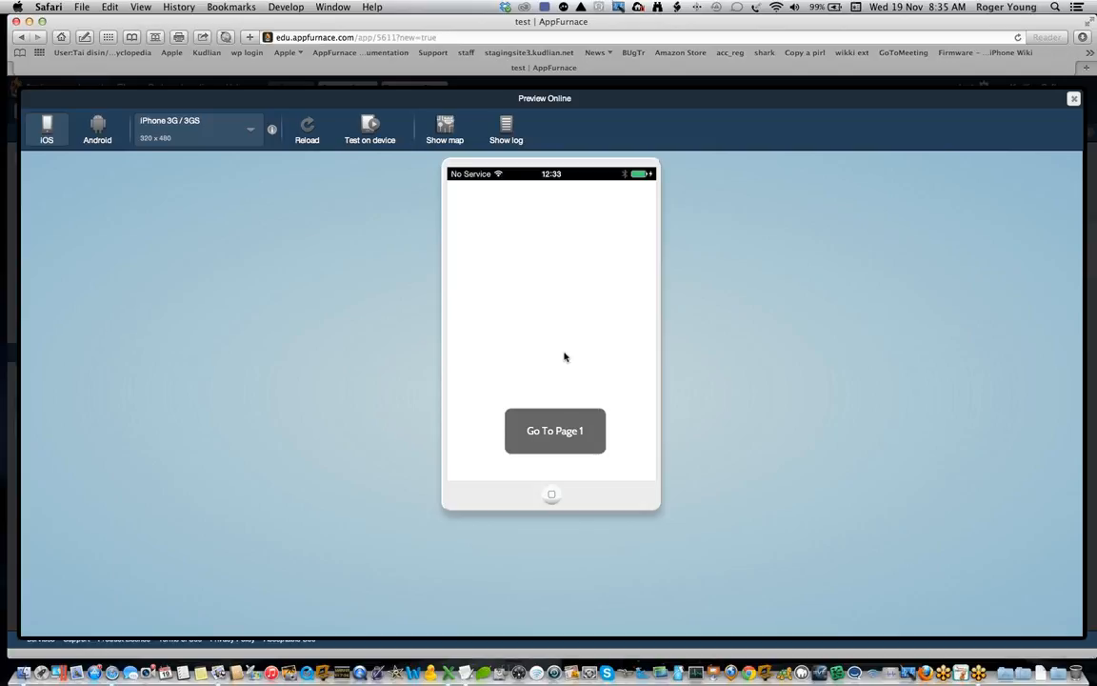
{"action": "left_click", "coordinate": [1075, 98]}
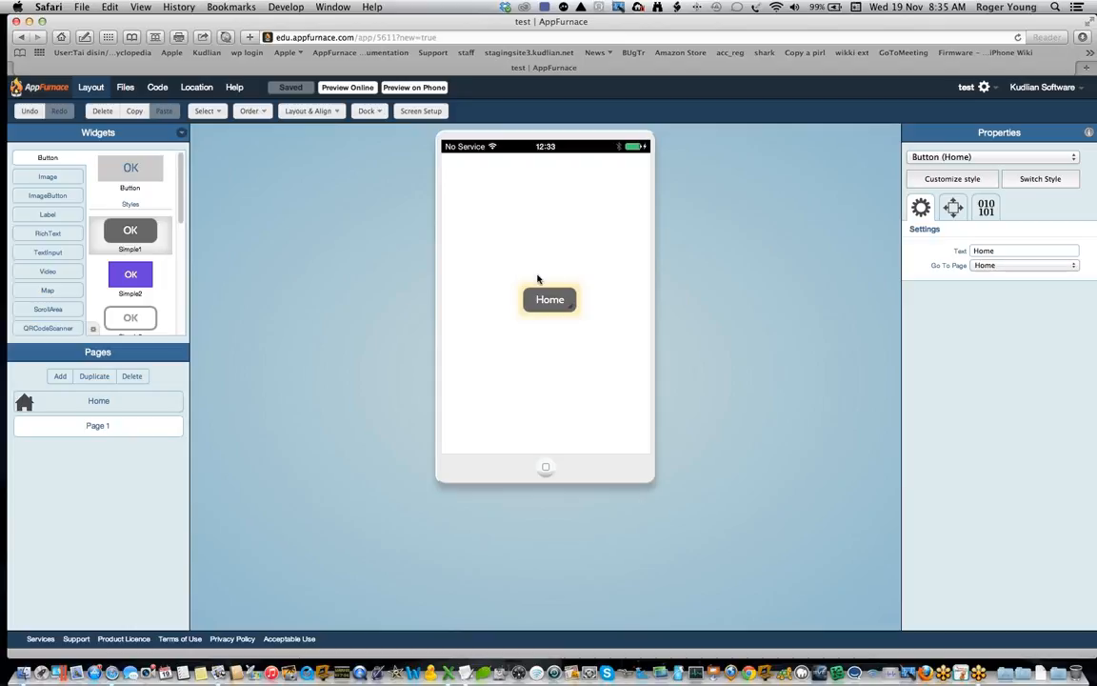
Step: Leave the test app for the dashboard and open the file list of the Our School app
{"action": "left_click", "coordinate": [57, 88]}
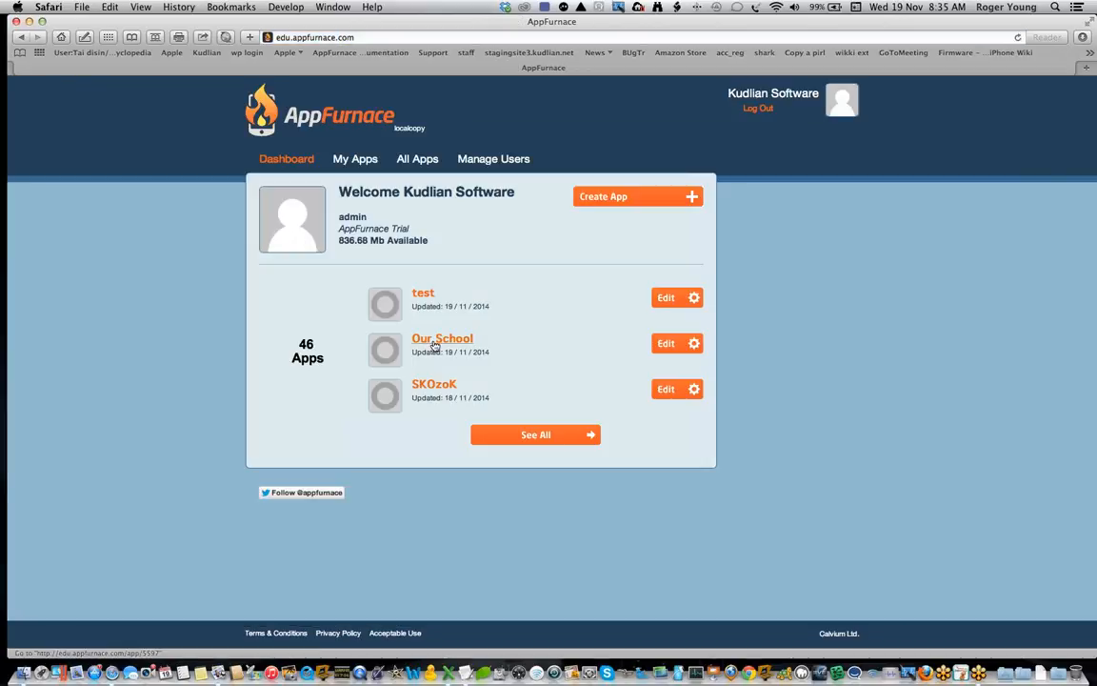
{"action": "left_click", "coordinate": [435, 345]}
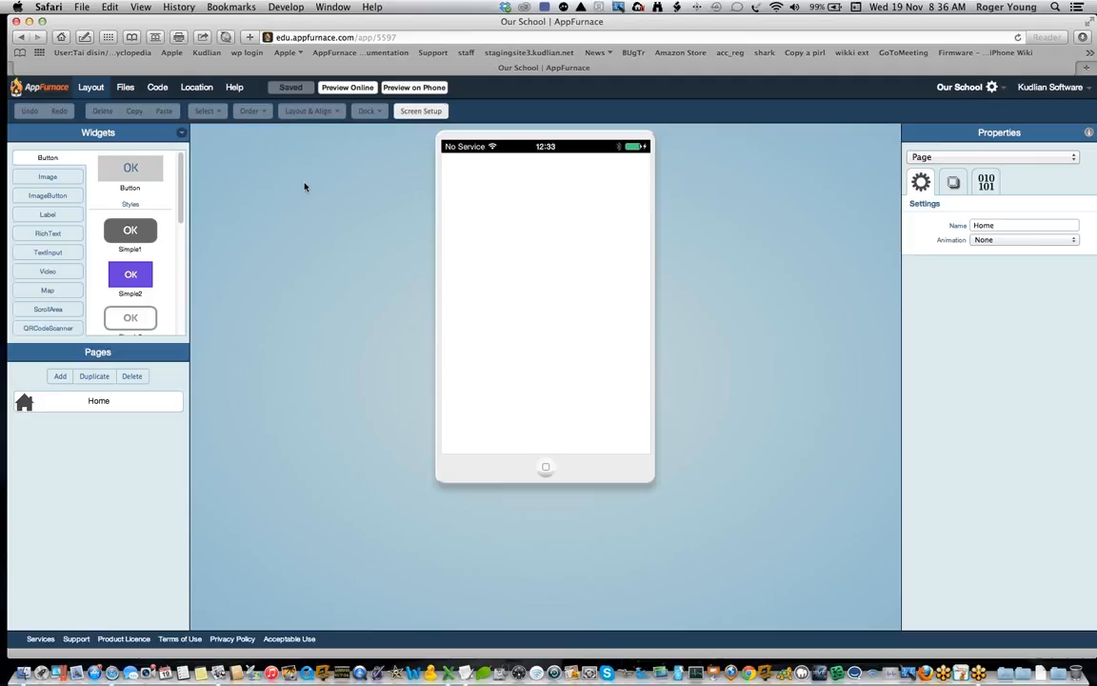
{"action": "left_click", "coordinate": [124, 88]}
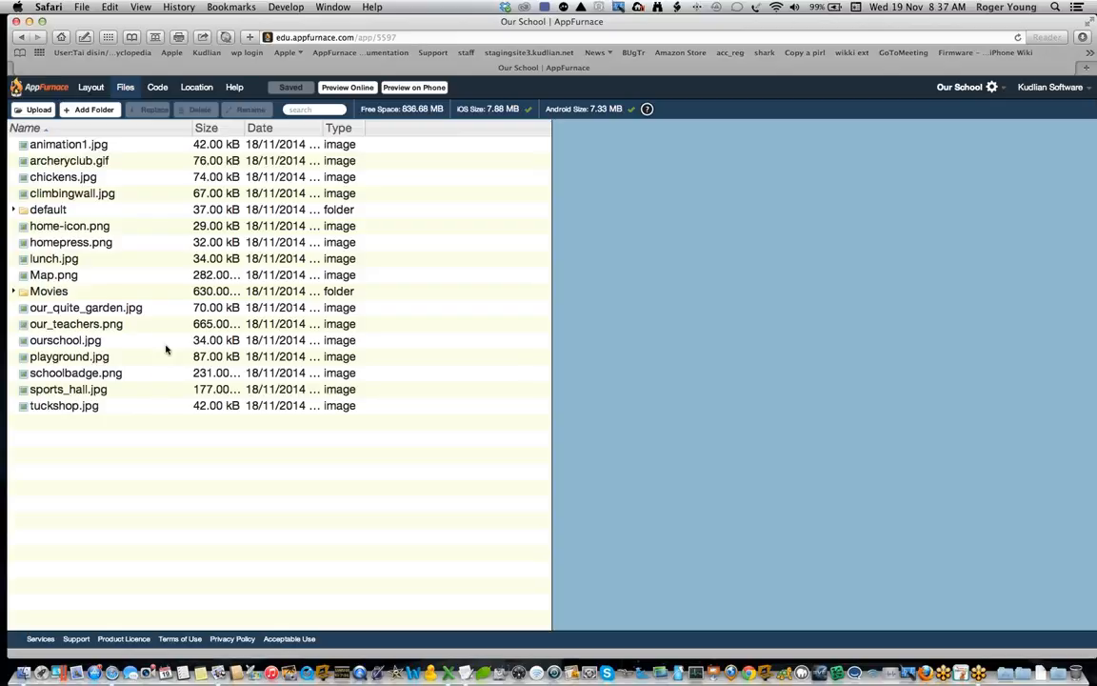
Step: Look at the file upload dialog without uploading anything, and preview the images animation1.jpg and archeryclub.gif
{"action": "left_click", "coordinate": [29, 112]}
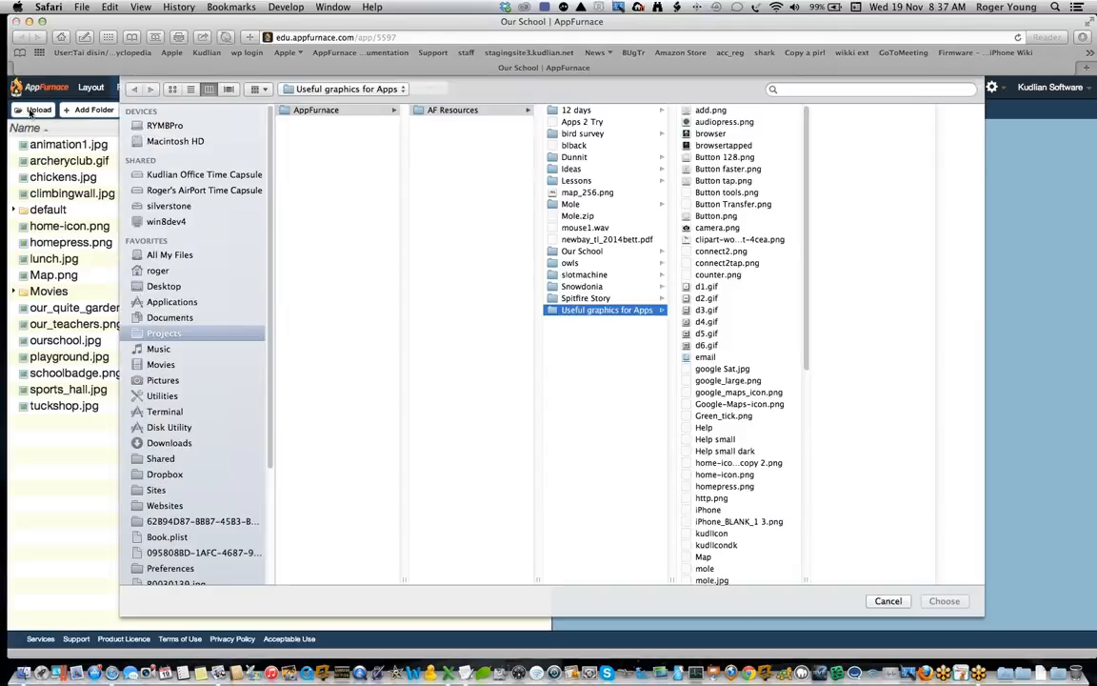
{"action": "left_click", "coordinate": [893, 602]}
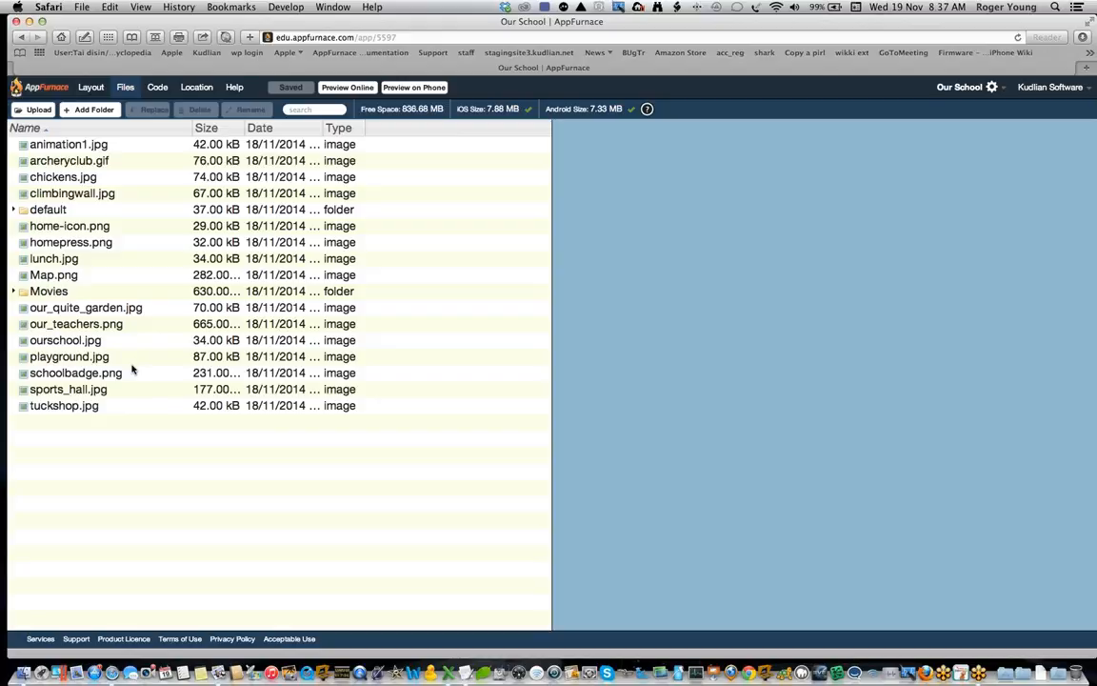
{"action": "left_click", "coordinate": [98, 150]}
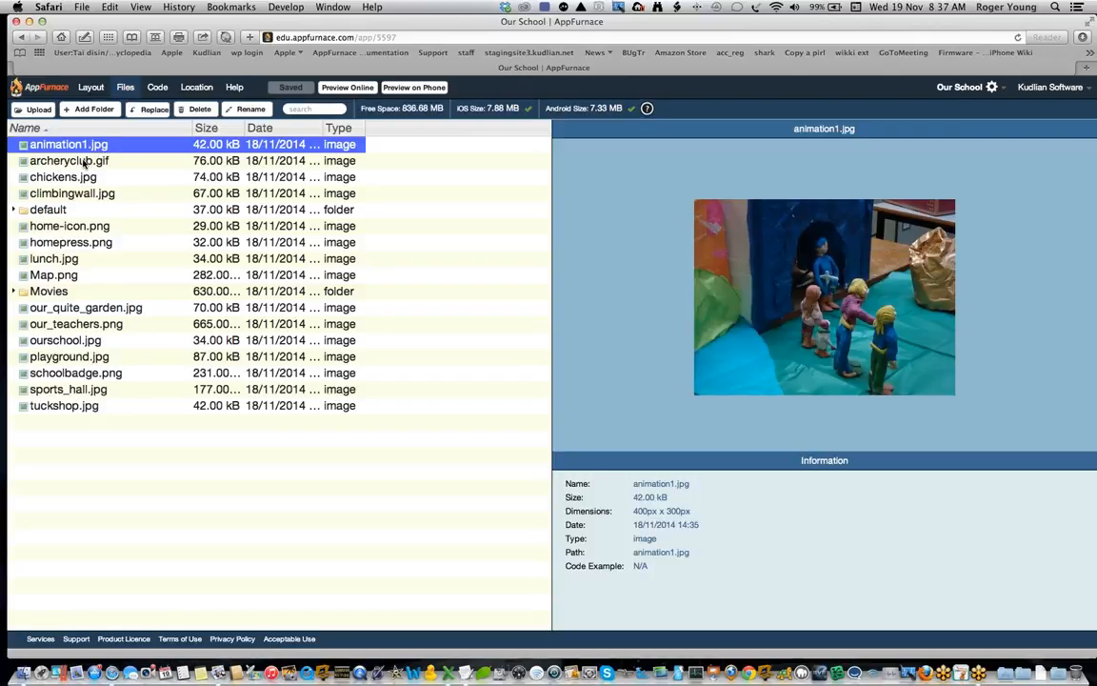
{"action": "left_click", "coordinate": [84, 164]}
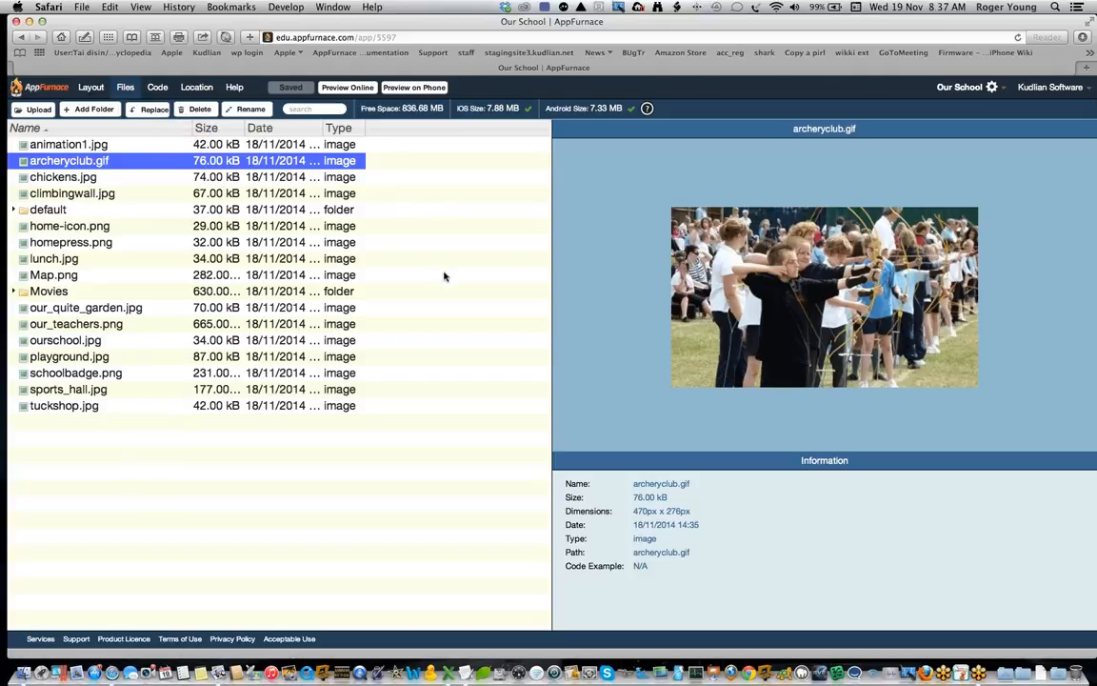
Step: Return to the layout and set ourschool.jpg as the Home page's background image
{"action": "left_click", "coordinate": [91, 88]}
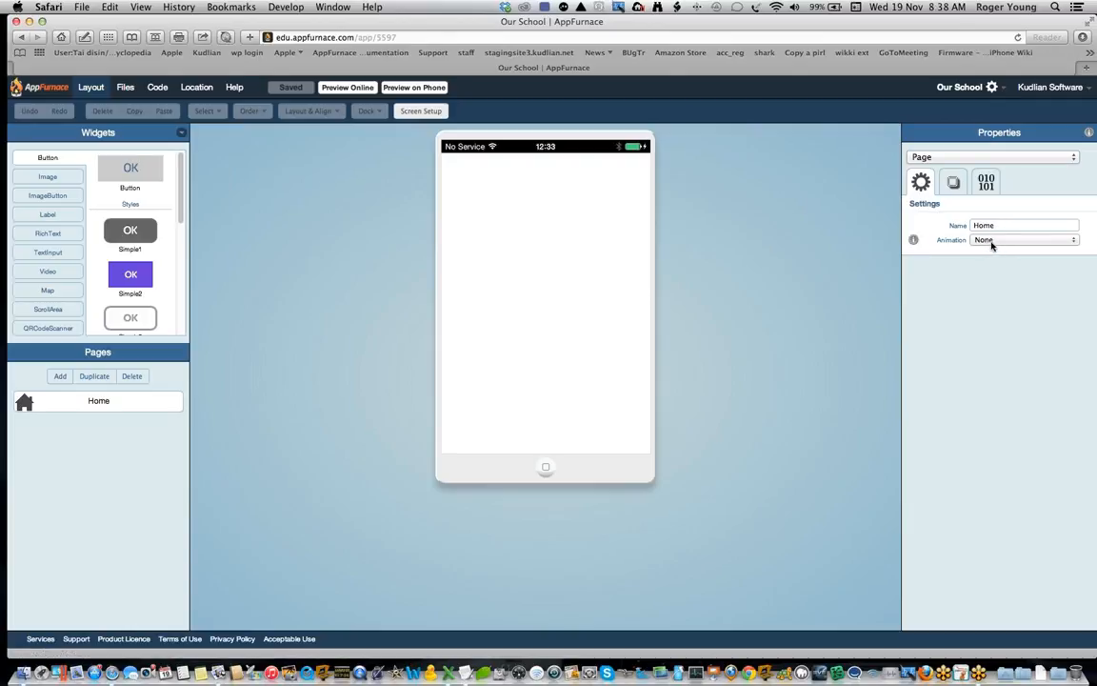
{"action": "left_click", "coordinate": [952, 183]}
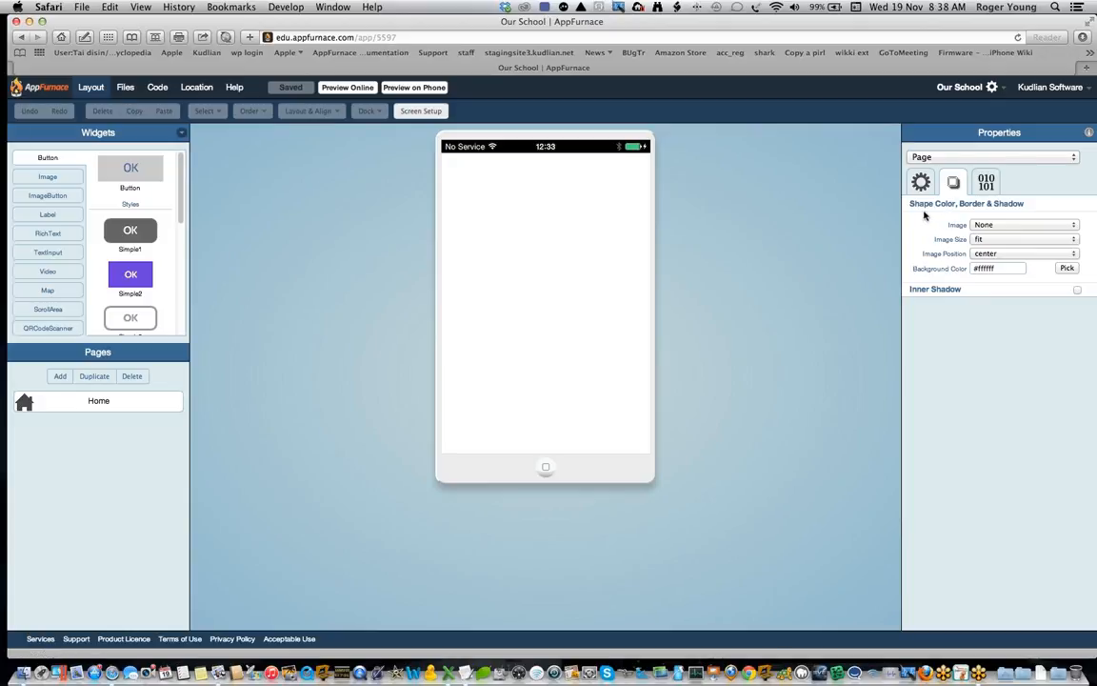
{"action": "left_click", "coordinate": [1029, 226]}
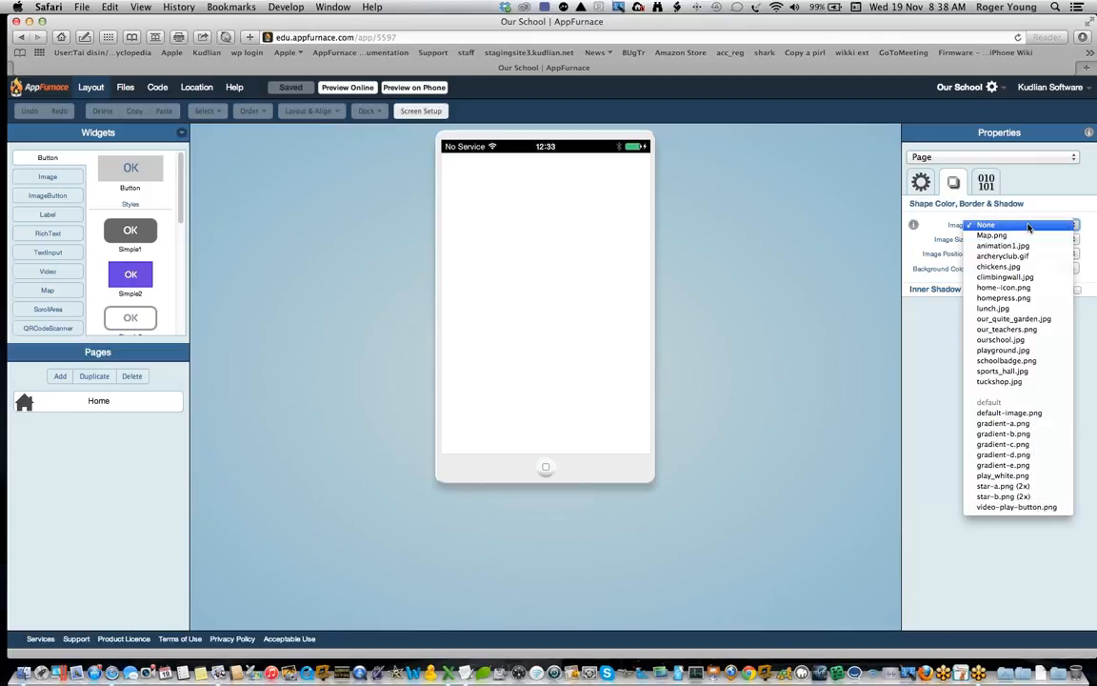
{"action": "left_click", "coordinate": [1021, 342]}
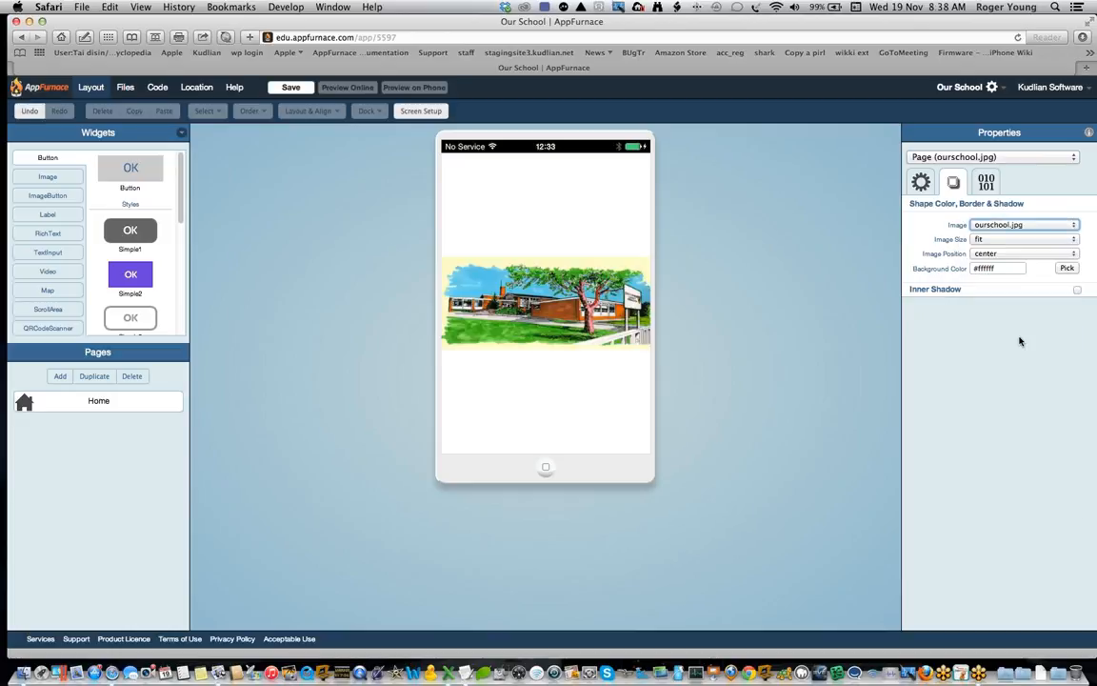
Step: Try the stretch size on the Home page's background image, restore fit, and look through the image position options
{"action": "left_click", "coordinate": [1071, 244]}
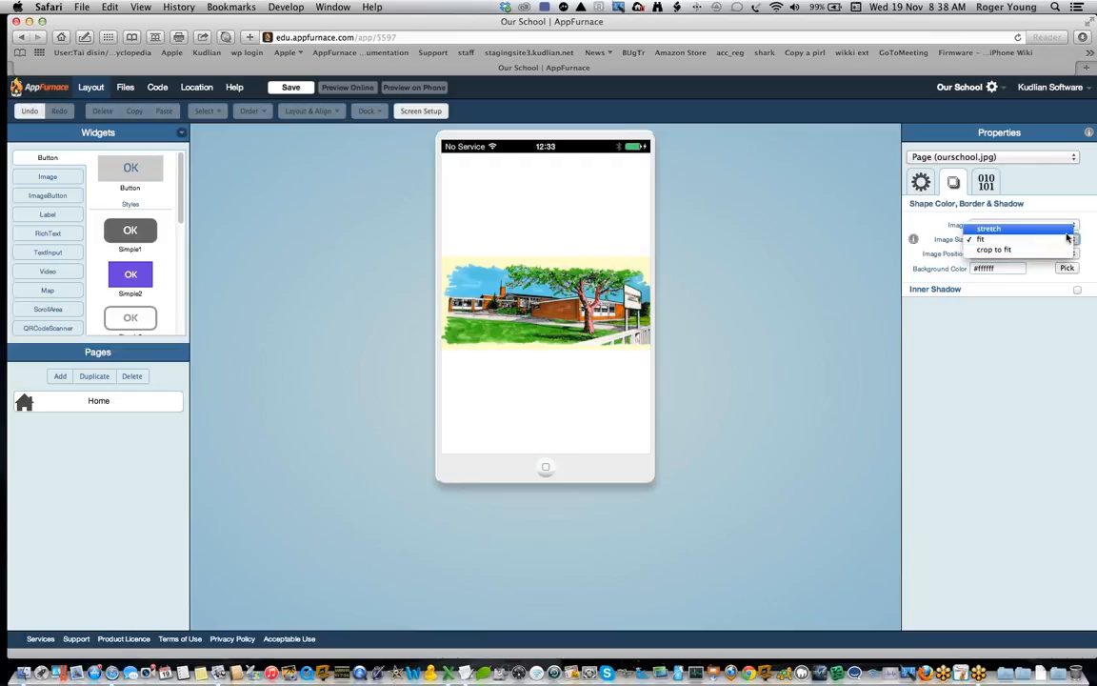
{"action": "left_click", "coordinate": [986, 228]}
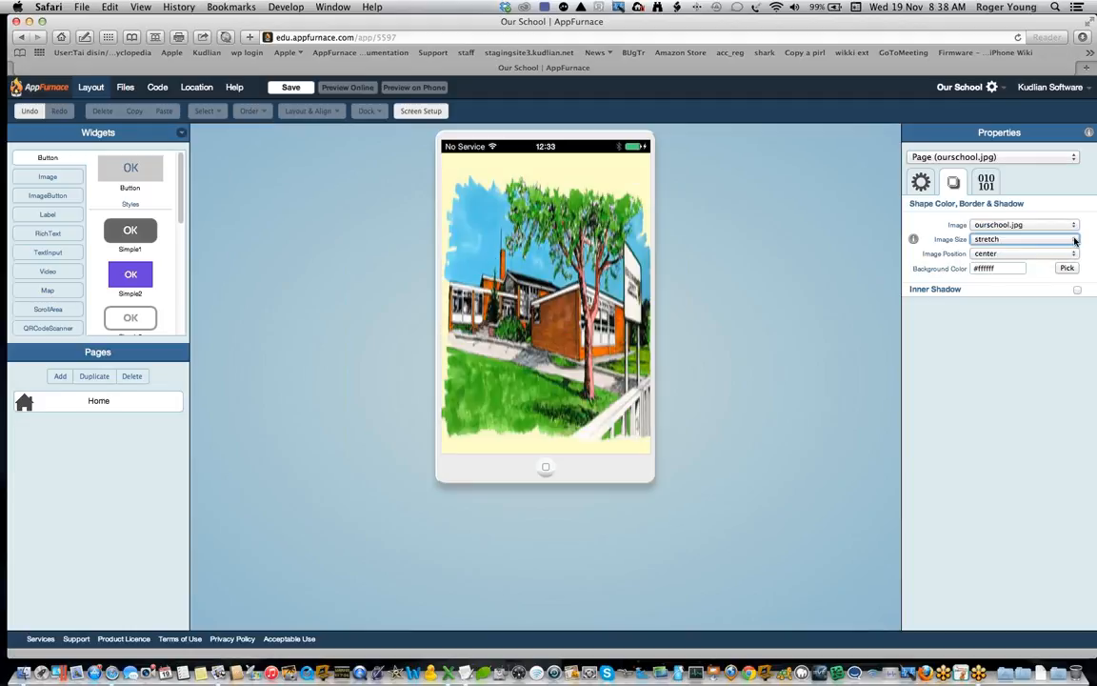
{"action": "left_click", "coordinate": [1075, 241]}
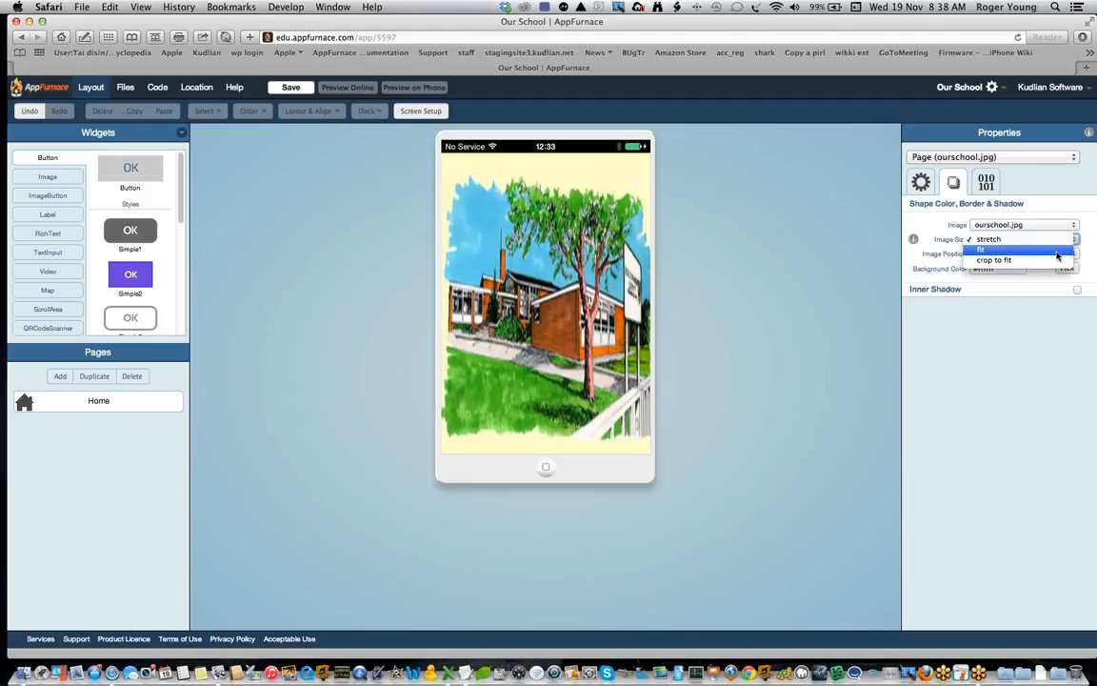
{"action": "left_click", "coordinate": [1058, 254]}
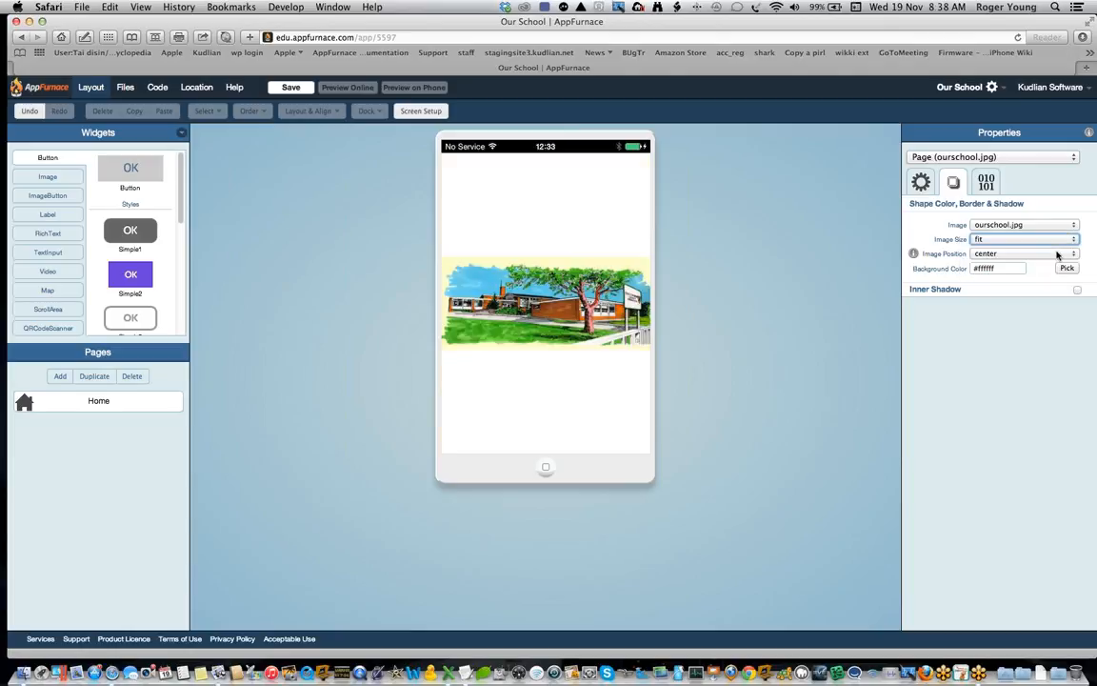
{"action": "left_click", "coordinate": [1031, 254]}
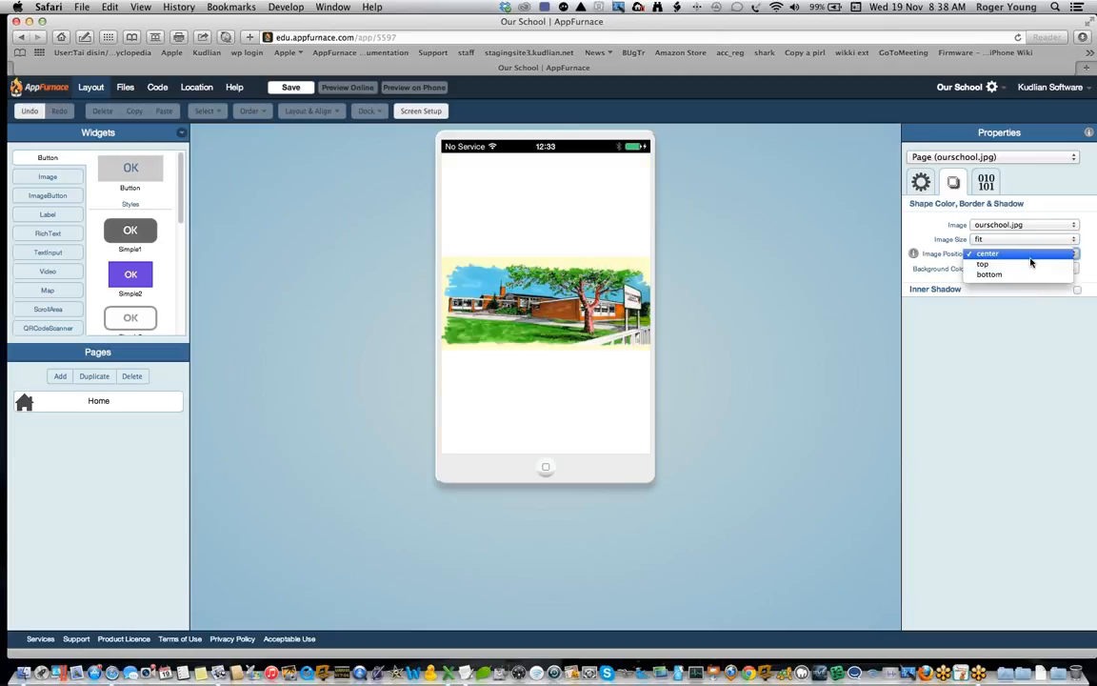
{"action": "left_click", "coordinate": [1040, 326]}
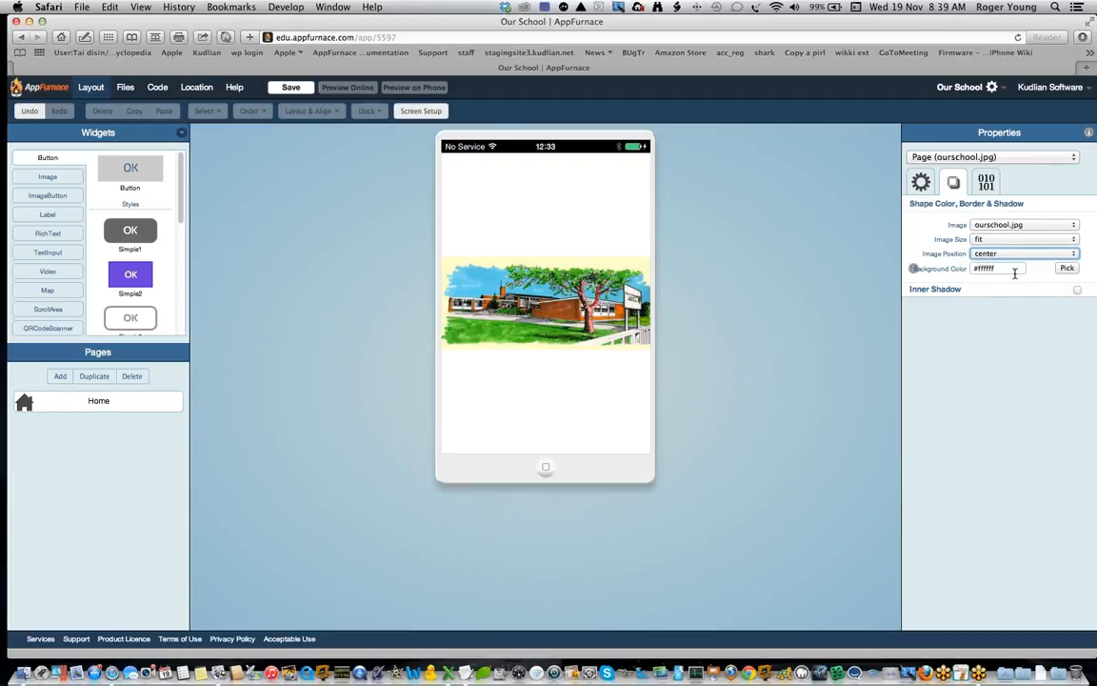
Step: Try green #00ff00 and transparent as the Home page's background color, and set it back to white #ffffff
{"action": "left_click", "coordinate": [1067, 270]}
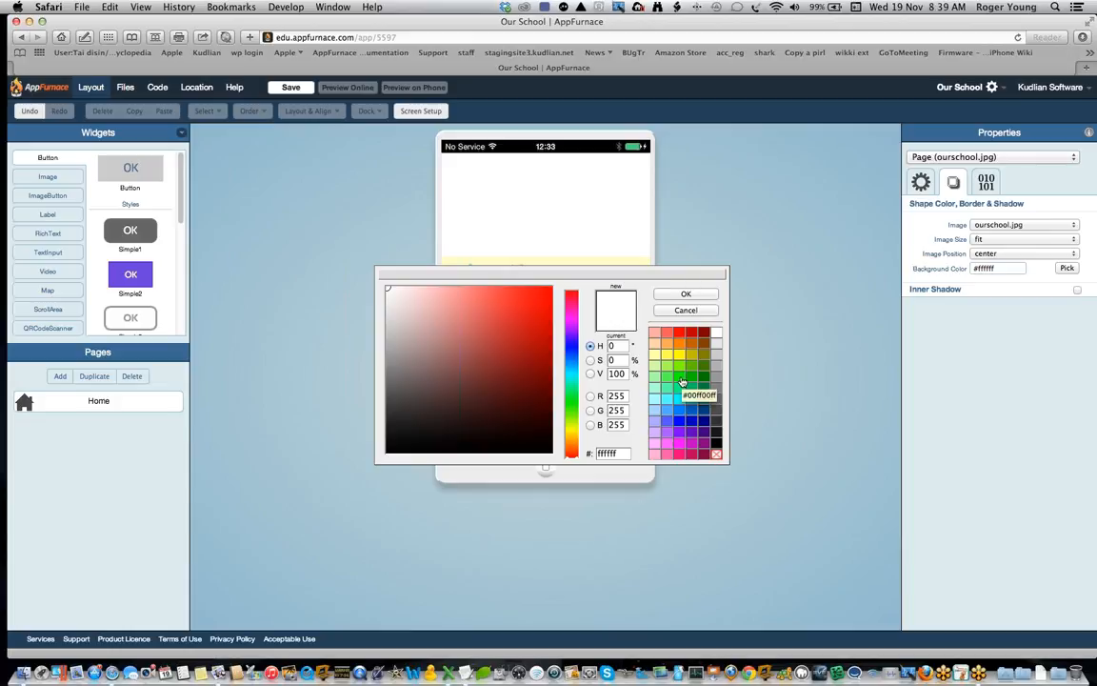
{"action": "left_click", "coordinate": [682, 380]}
{"action": "left_click_drag", "start_coordinate": [671, 274], "coordinate": [572, 274]}
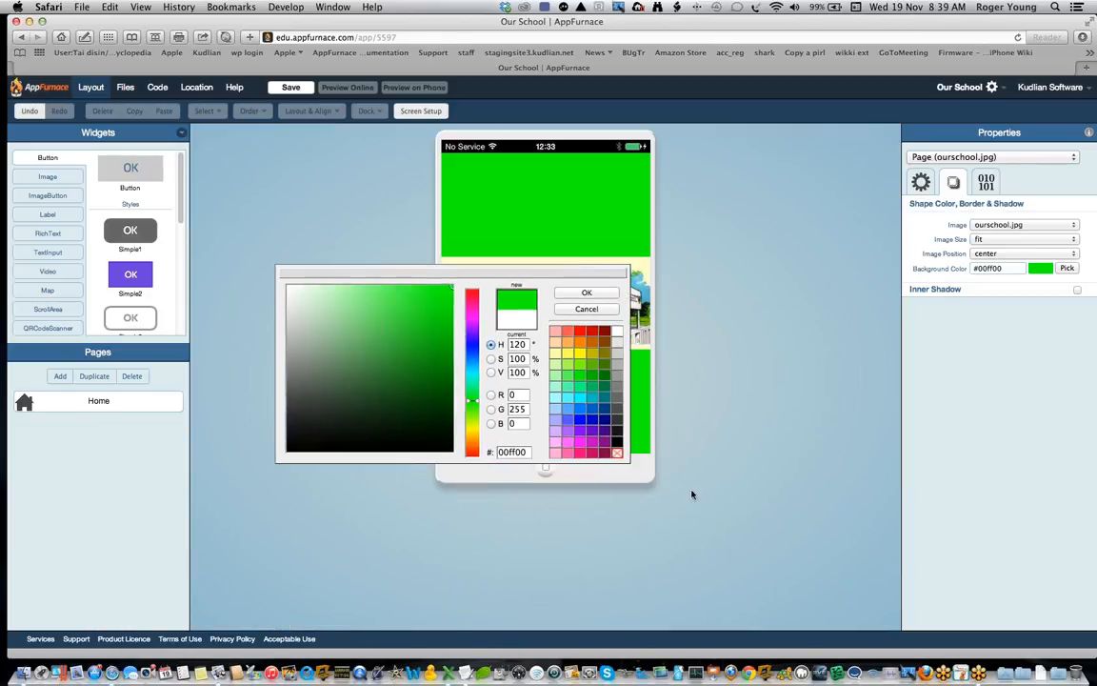
{"action": "left_click", "coordinate": [617, 456]}
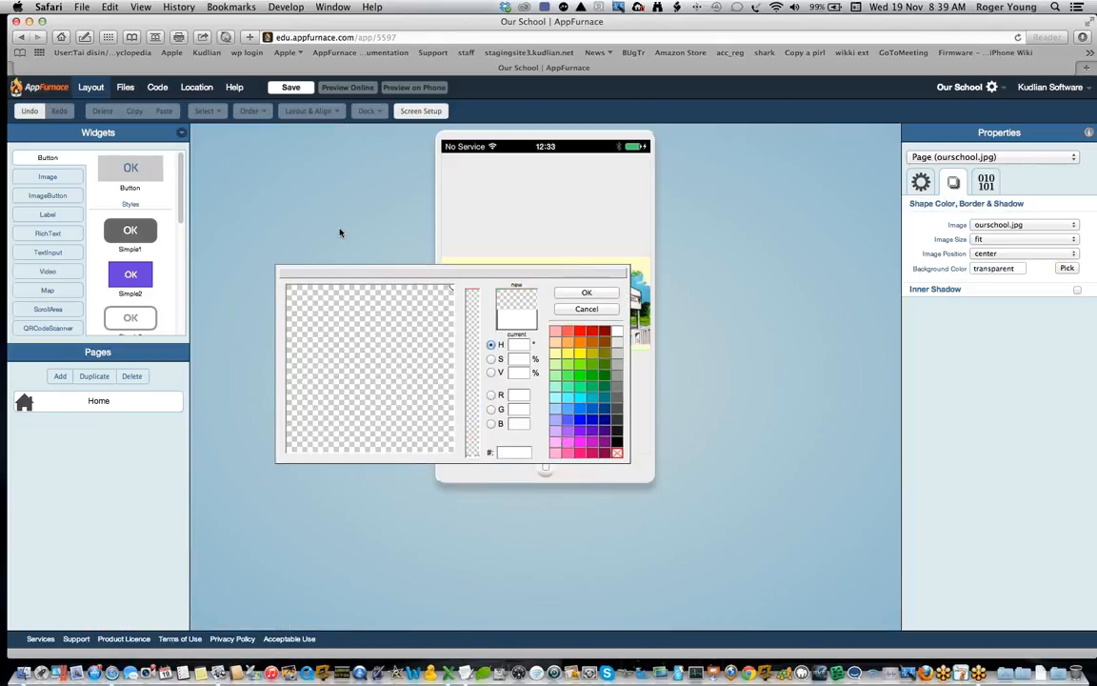
{"action": "left_click", "coordinate": [616, 332]}
{"action": "left_click", "coordinate": [604, 296]}
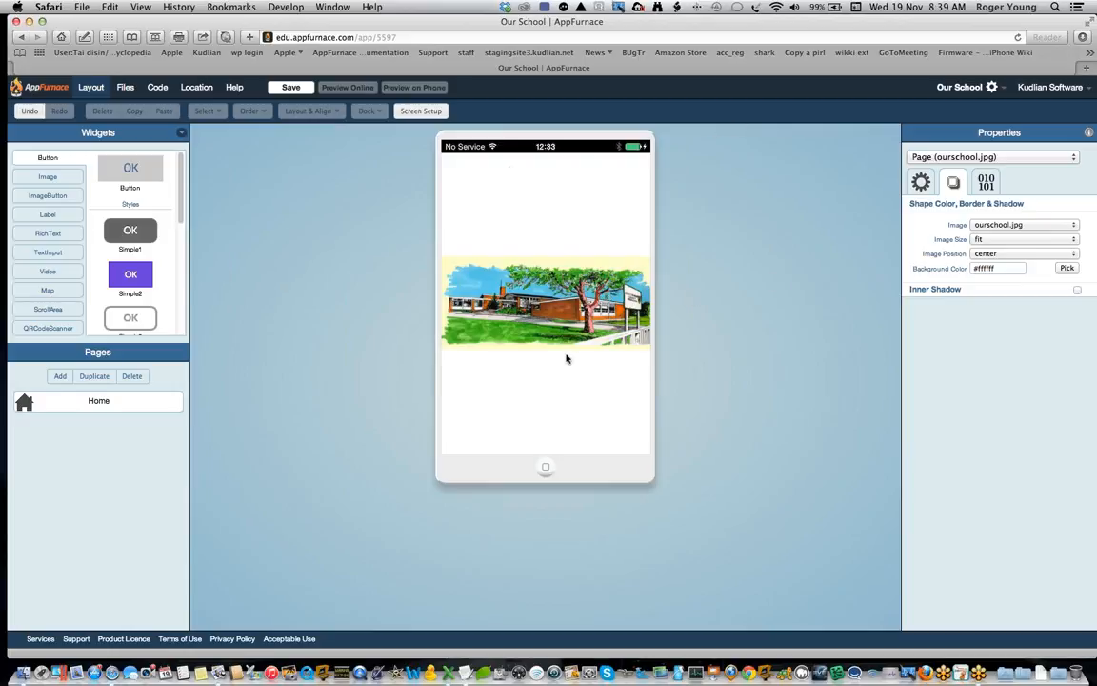
Step: Place a TitleBar1 label across the top of the Home page
{"action": "left_click", "coordinate": [48, 214]}
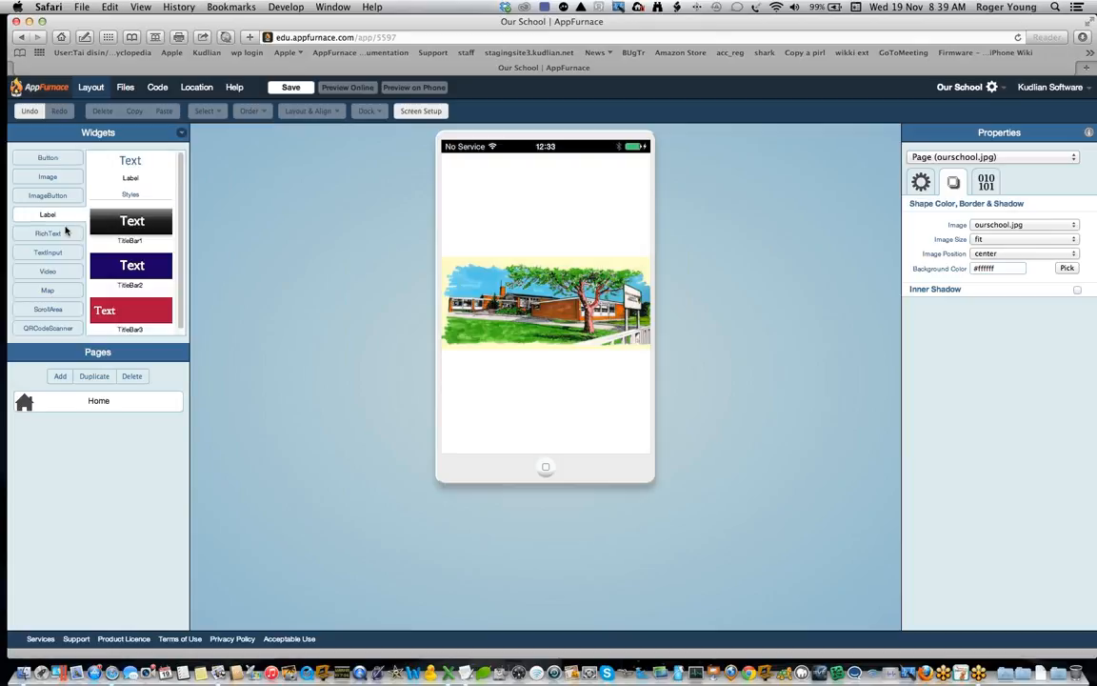
{"action": "left_click_drag", "start_coordinate": [166, 223], "coordinate": [518, 175]}
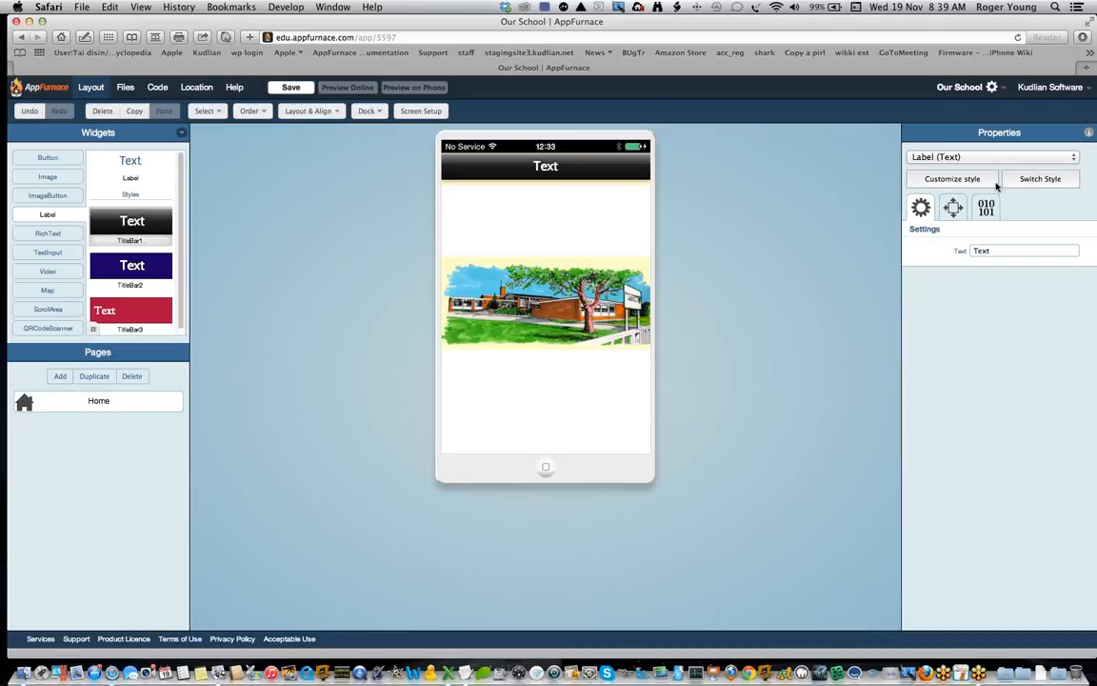
Step: Set the Home page title bar's text to Our School
{"action": "double_click", "coordinate": [987, 250]}
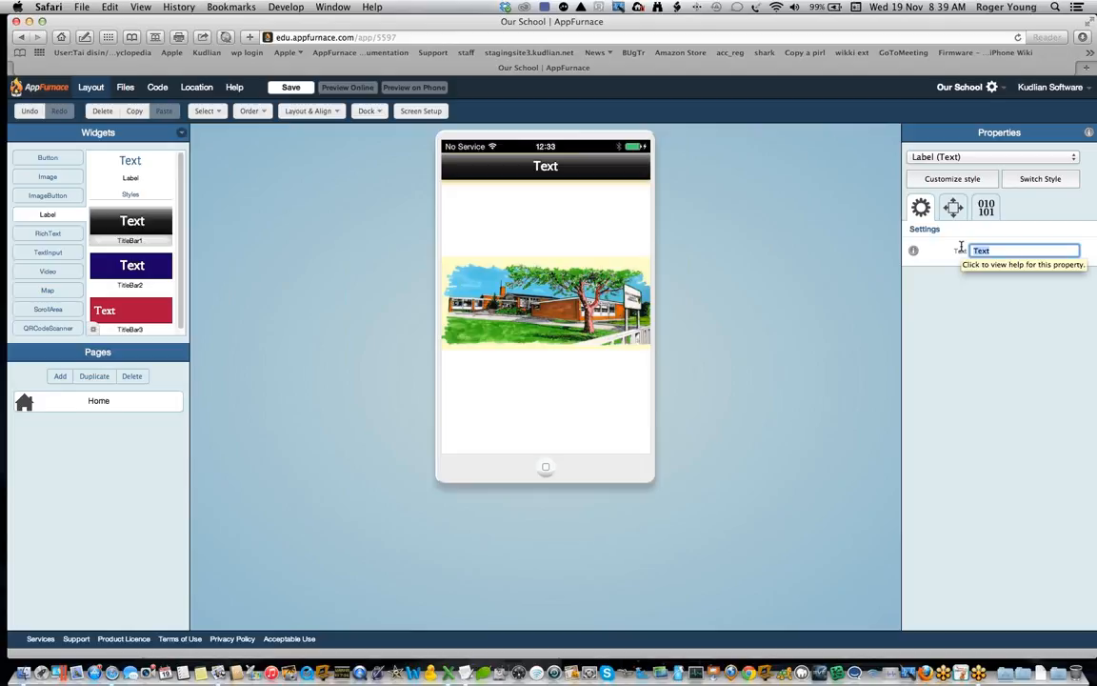
{"action": "type", "text": "Our School"}
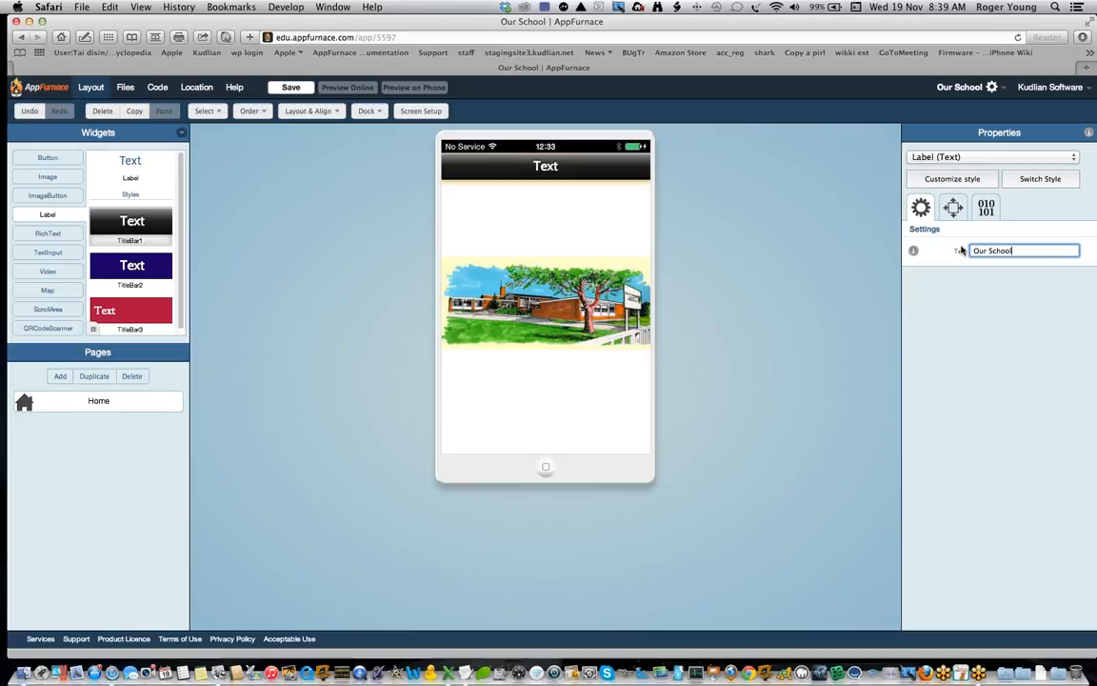
{"action": "key", "text": "Return"}
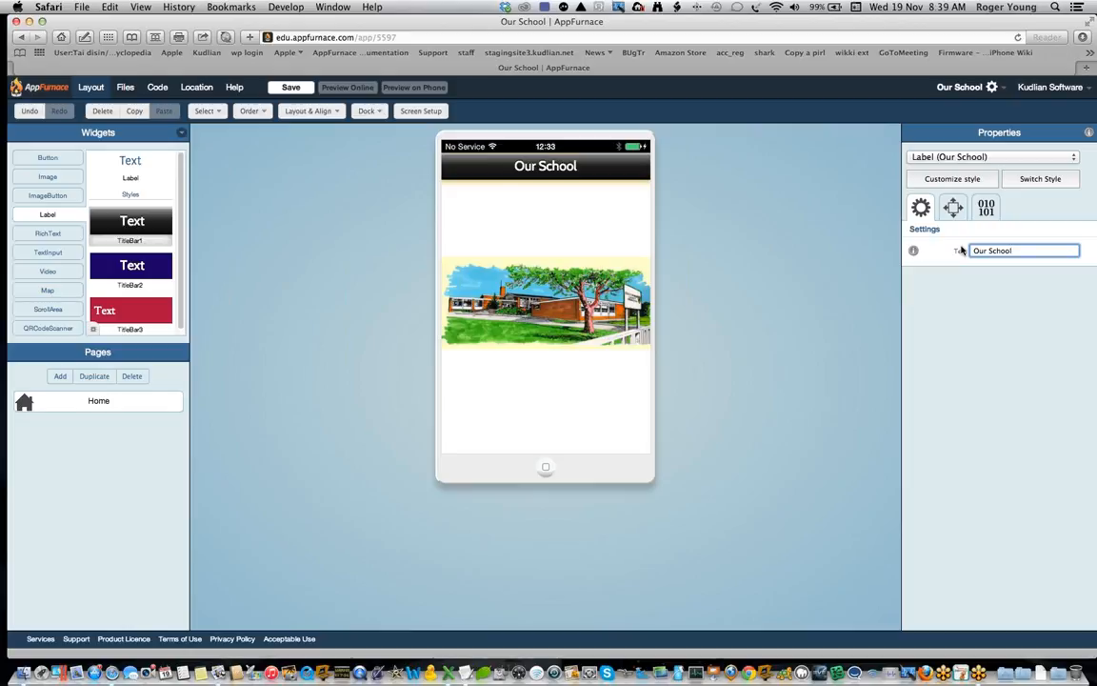
{"action": "left_click", "coordinate": [632, 177]}
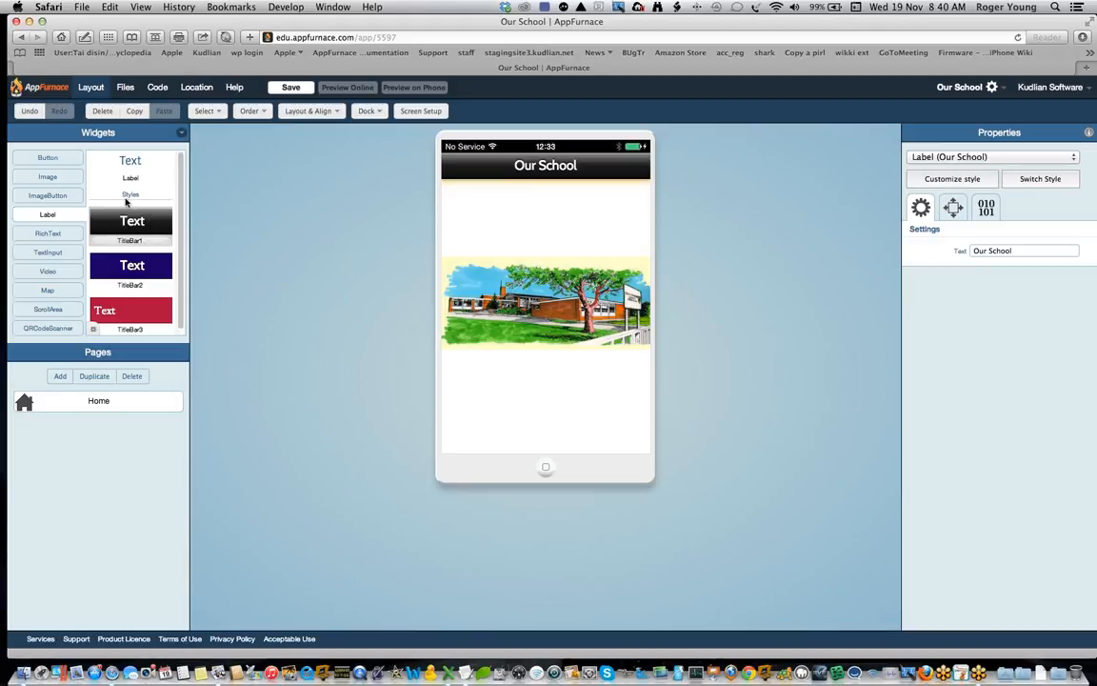
Step: Add a Cropped image showing schoolbadge.png to the Home page and enlarge it in the upper-right area beneath the title bar
{"action": "left_click", "coordinate": [59, 177]}
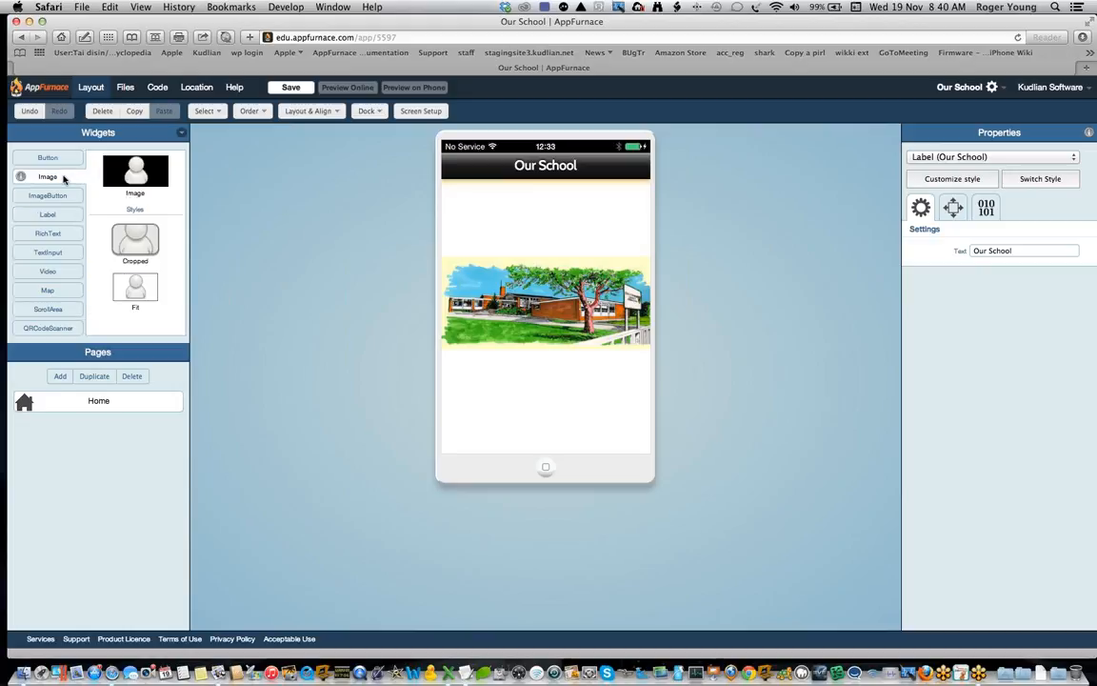
{"action": "left_click_drag", "start_coordinate": [142, 245], "coordinate": [623, 222]}
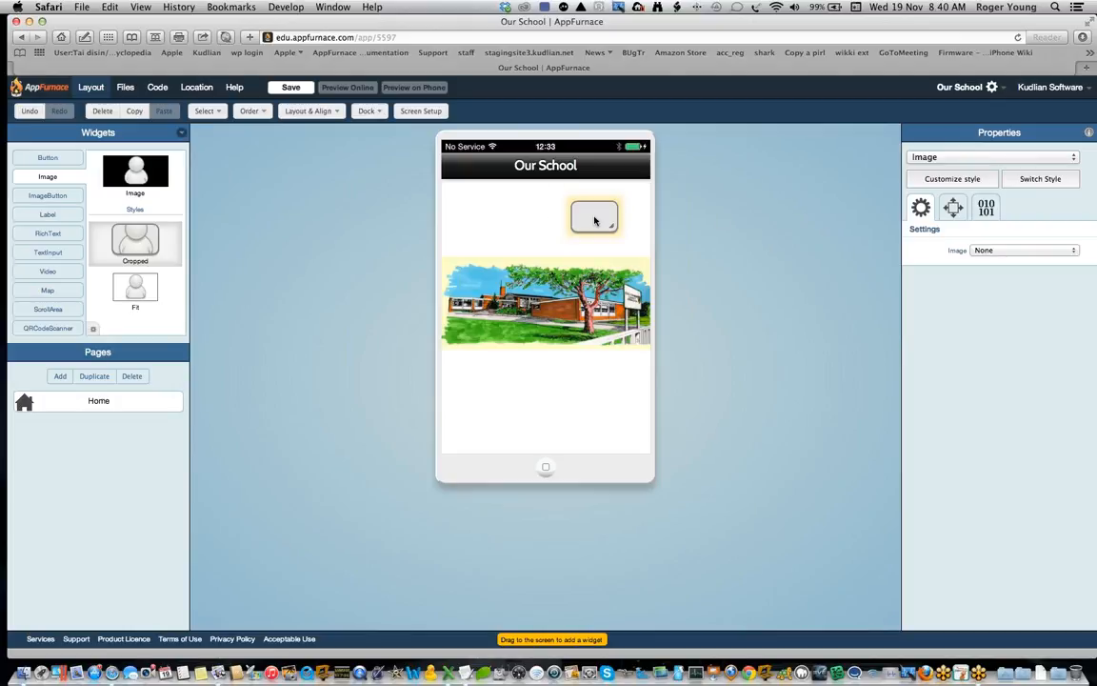
{"action": "left_click", "coordinate": [1039, 251]}
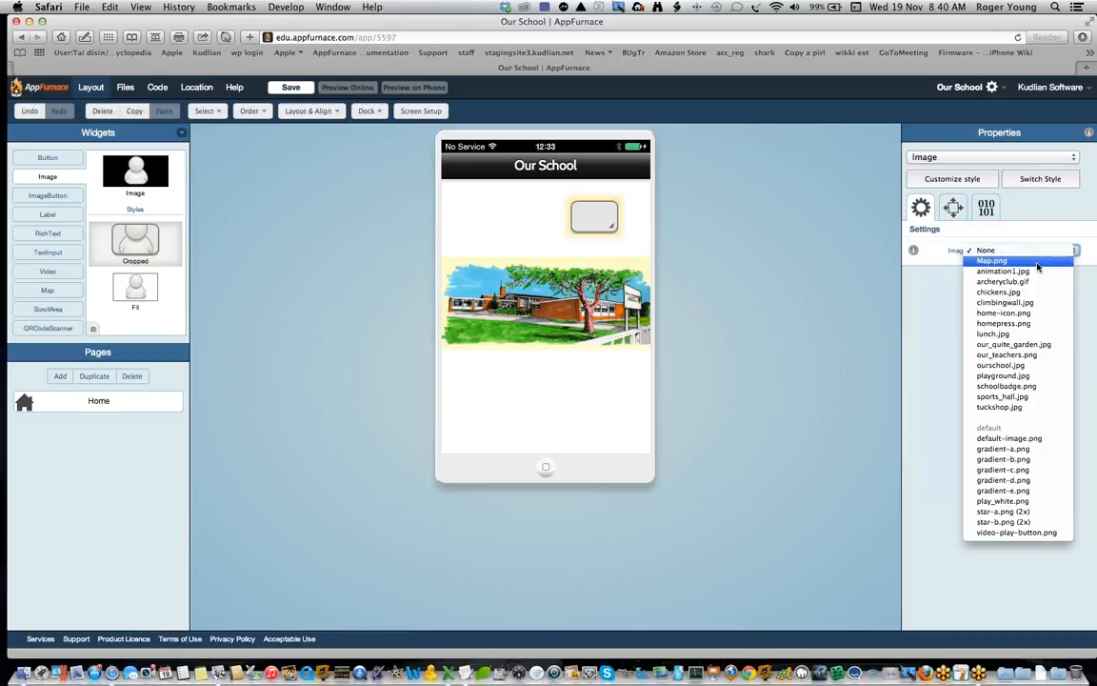
{"action": "left_click", "coordinate": [1019, 387]}
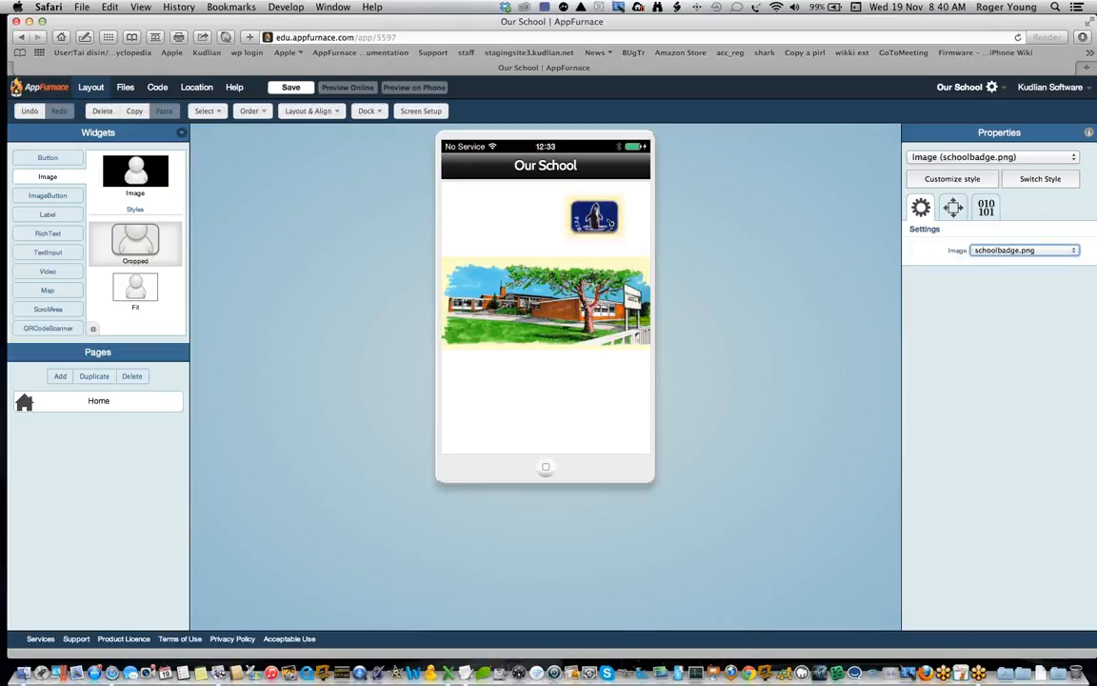
{"action": "mouse_move", "coordinate": [611, 226]}
{"action": "left_mouse_down"}
{"action": "mouse_move", "coordinate": [628, 262]}
{"action": "mouse_move", "coordinate": [607, 227]}
{"action": "left_mouse_up"}
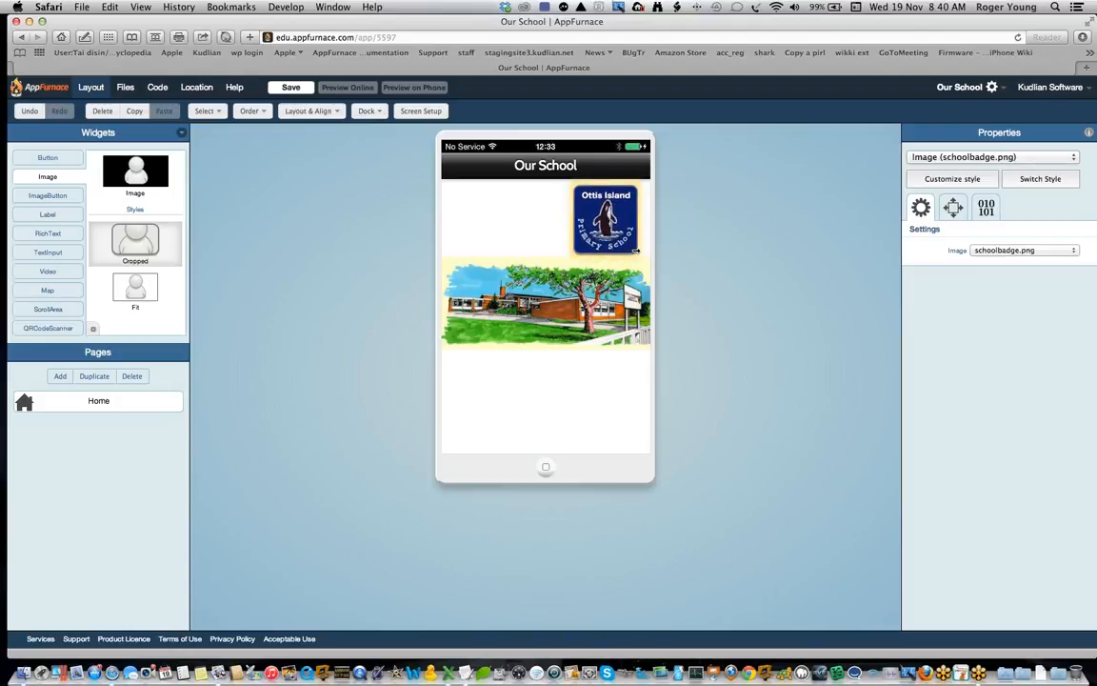
{"action": "left_click_drag", "start_coordinate": [622, 244], "coordinate": [625, 242]}
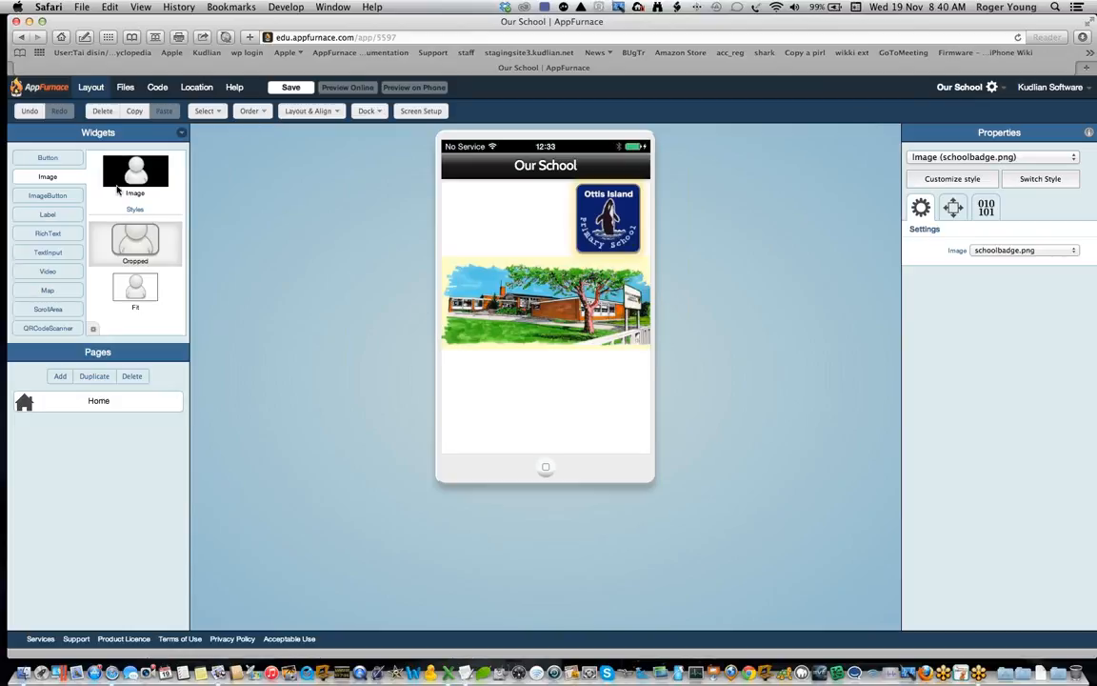
Step: Add a Cropped image showing our_teachers.png to the Home page, enlarged and placed to the left of the school badge
{"action": "left_click_drag", "start_coordinate": [146, 250], "coordinate": [559, 377]}
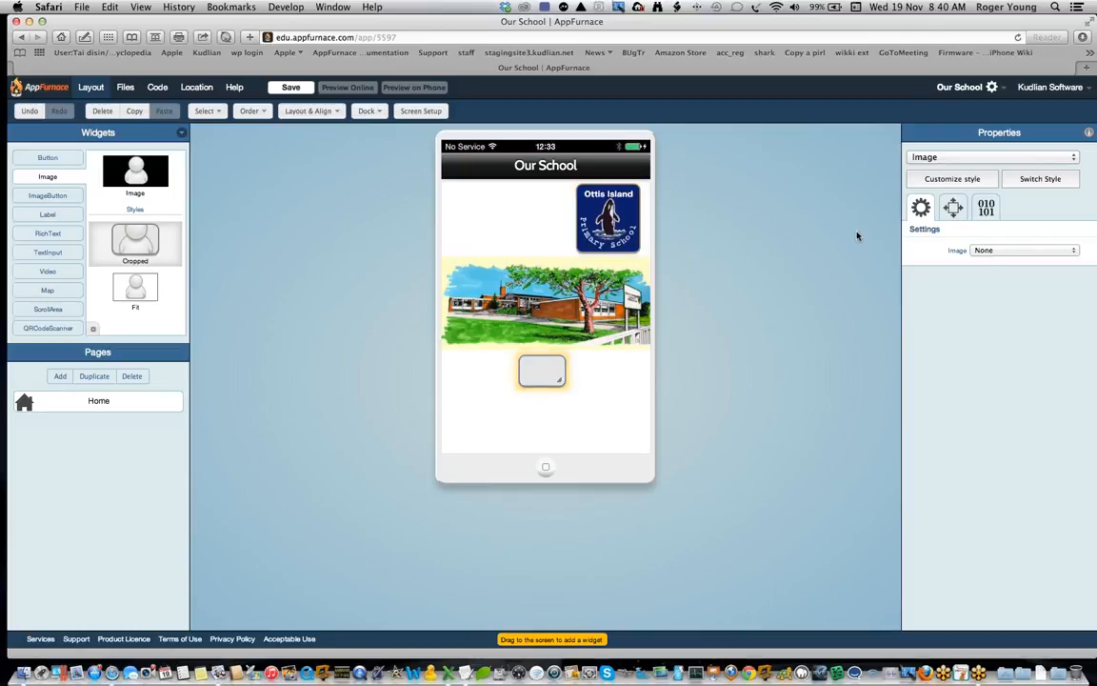
{"action": "left_click", "coordinate": [1009, 252]}
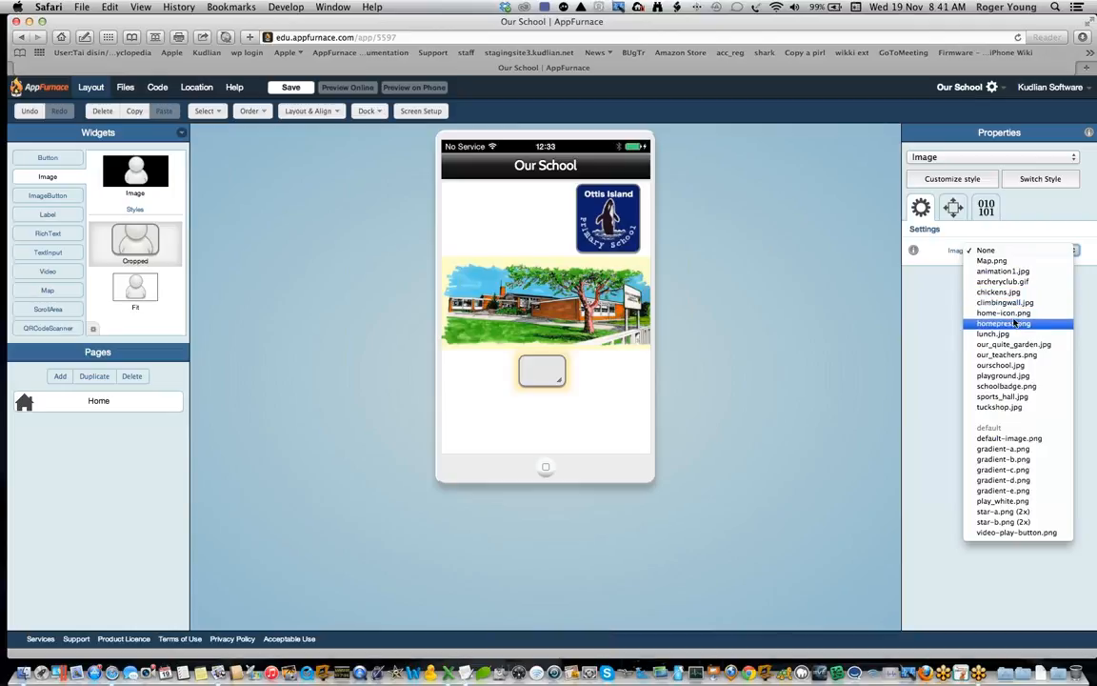
{"action": "left_click", "coordinate": [1014, 358]}
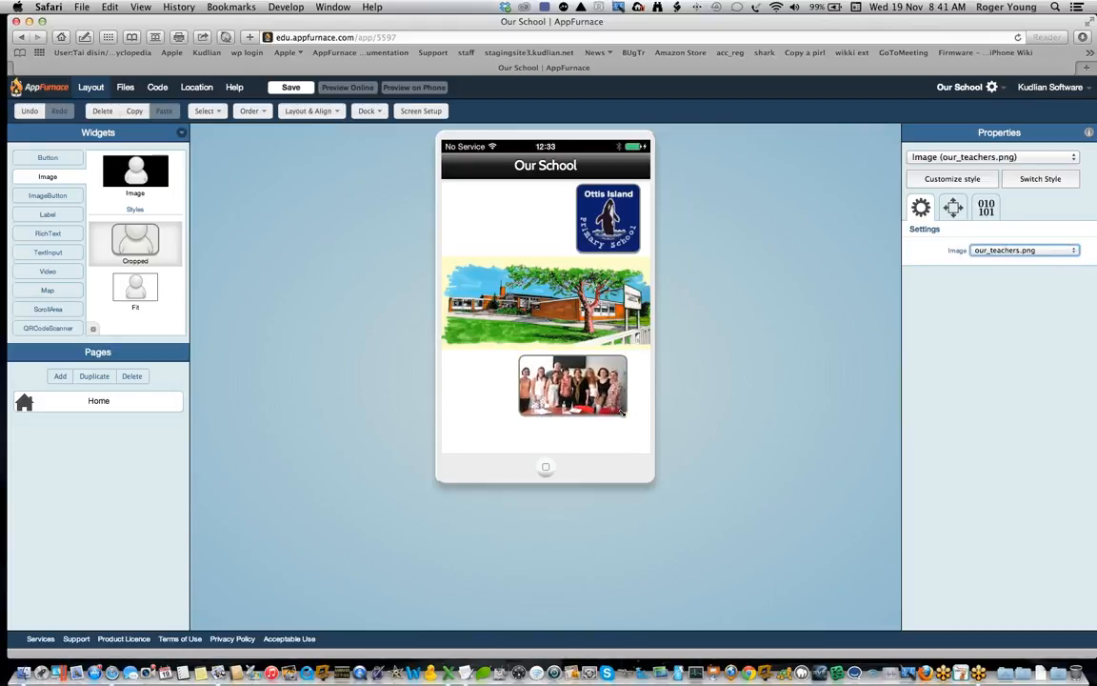
{"action": "left_click_drag", "start_coordinate": [549, 400], "coordinate": [505, 234]}
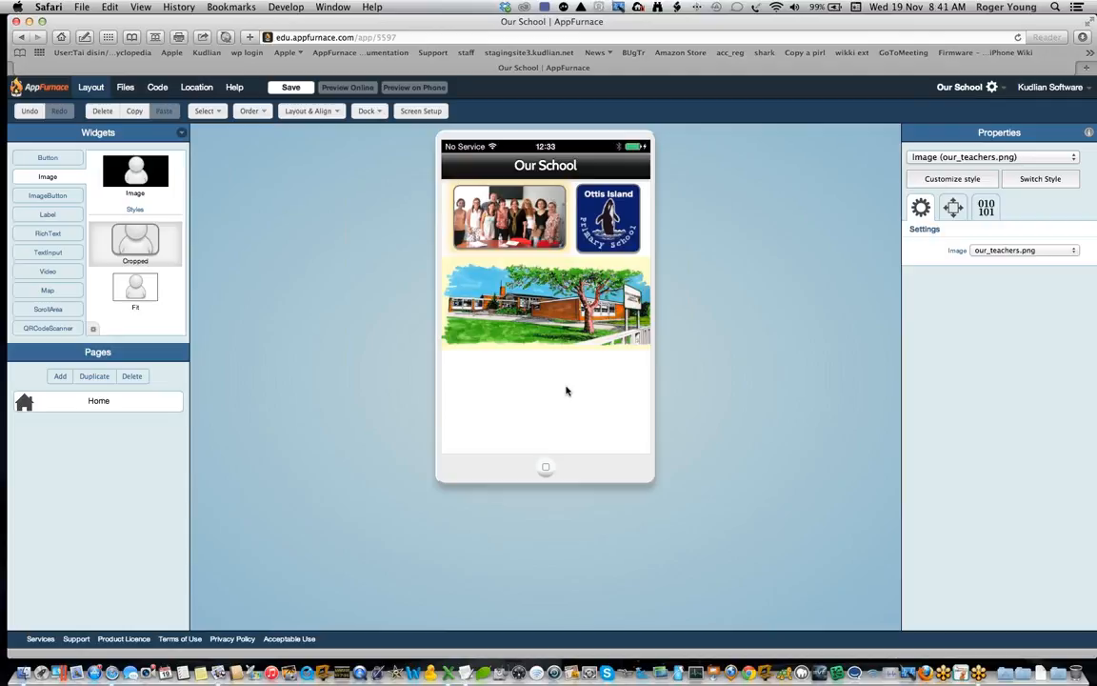
Step: Add a new page to the app and switch between it and the Home page
{"action": "left_click", "coordinate": [59, 377]}
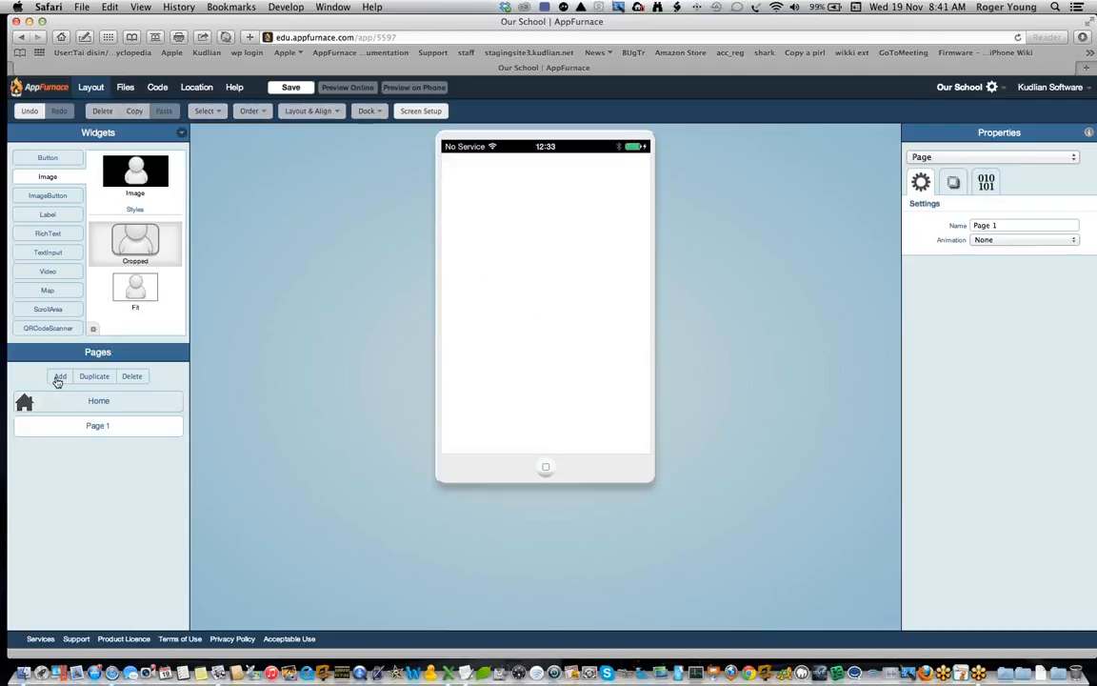
{"action": "left_click", "coordinate": [116, 404]}
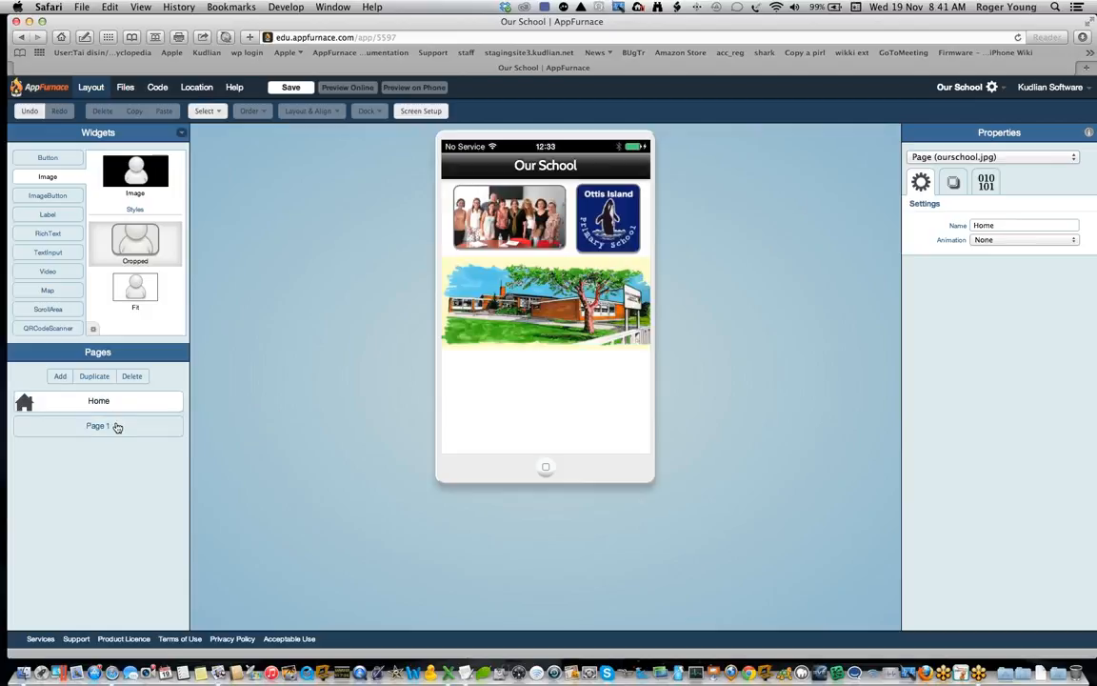
{"action": "left_click", "coordinate": [117, 427]}
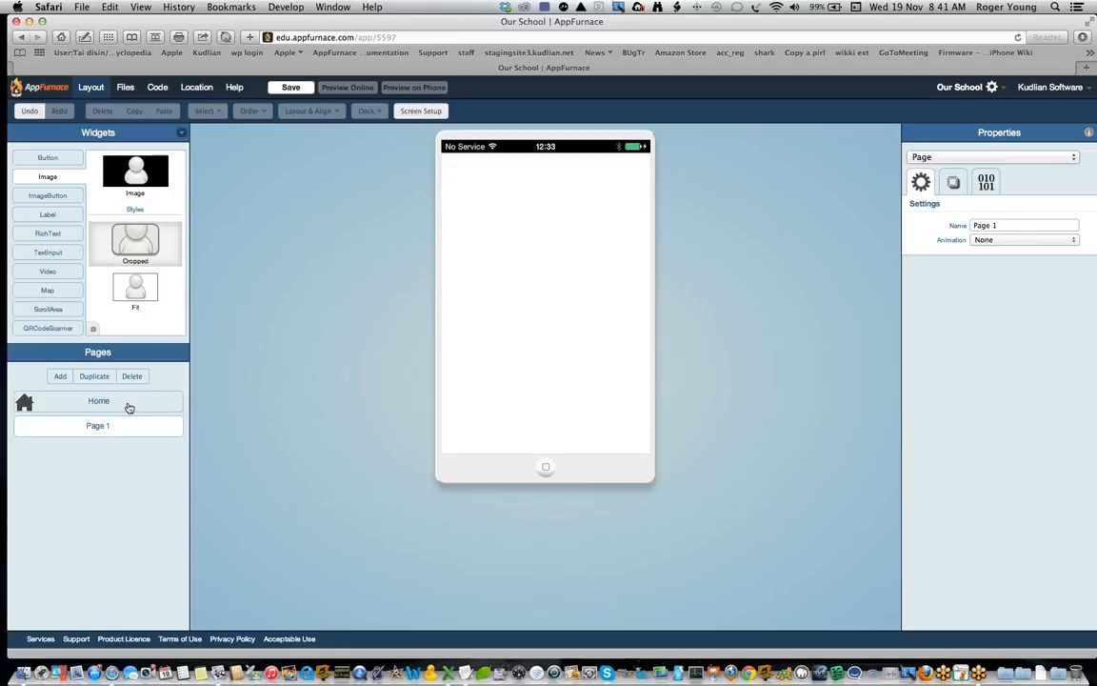
{"action": "left_click", "coordinate": [128, 407]}
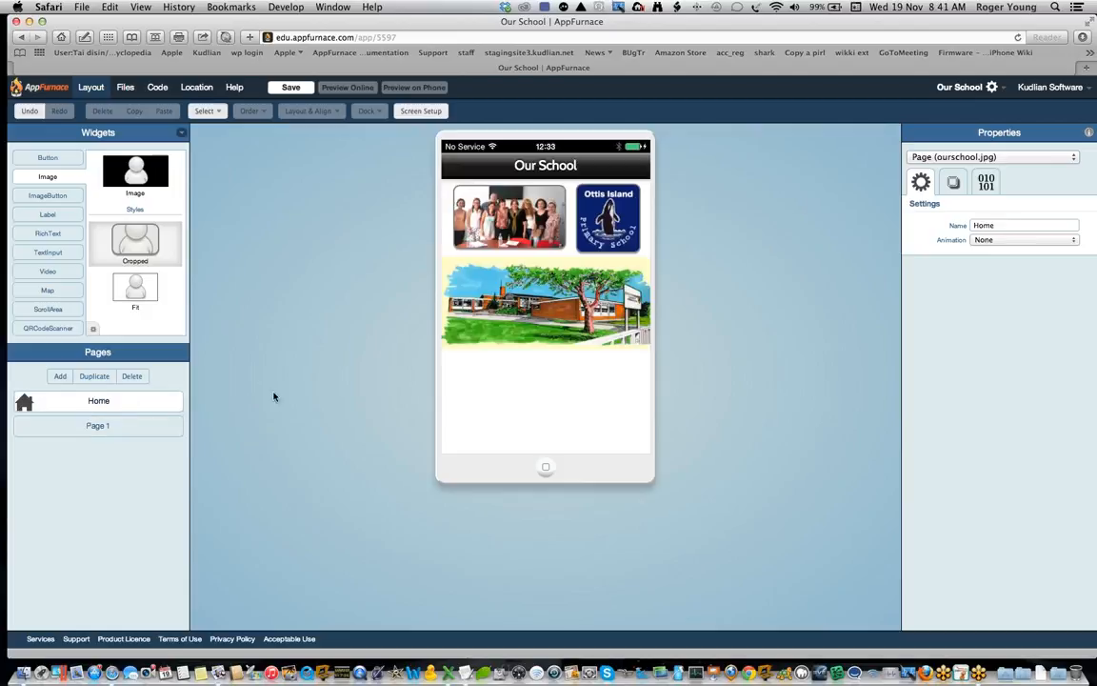
Step: Place an ImageButton near the upper-left of Page 1 and enlarge it
{"action": "left_click", "coordinate": [101, 434]}
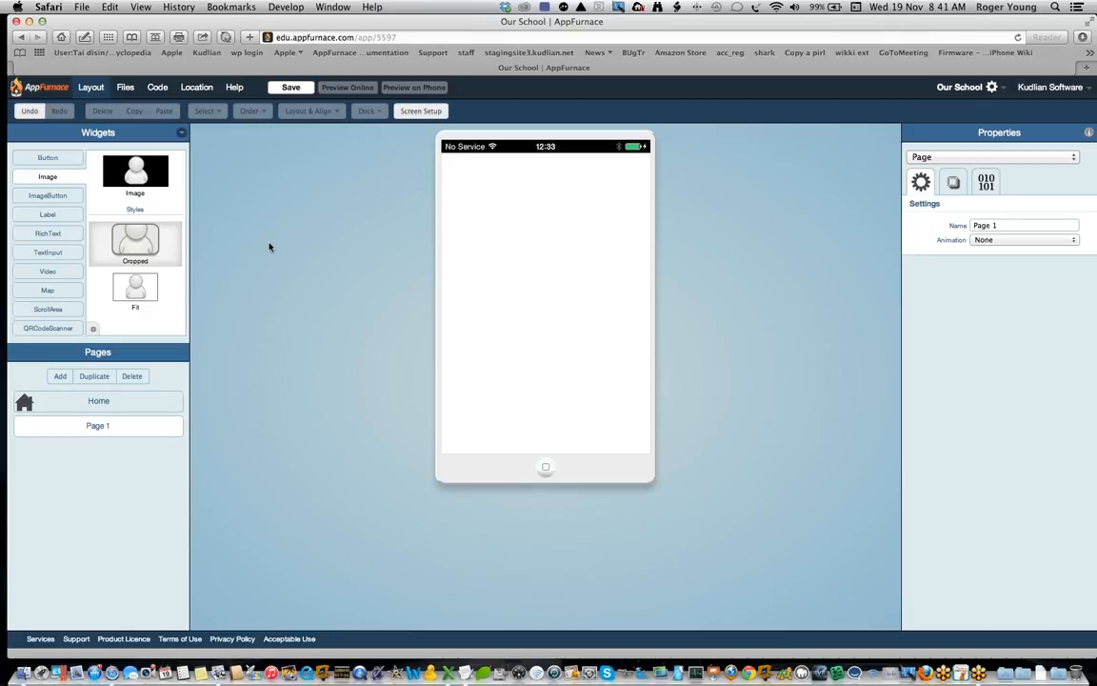
{"action": "left_click", "coordinate": [55, 195]}
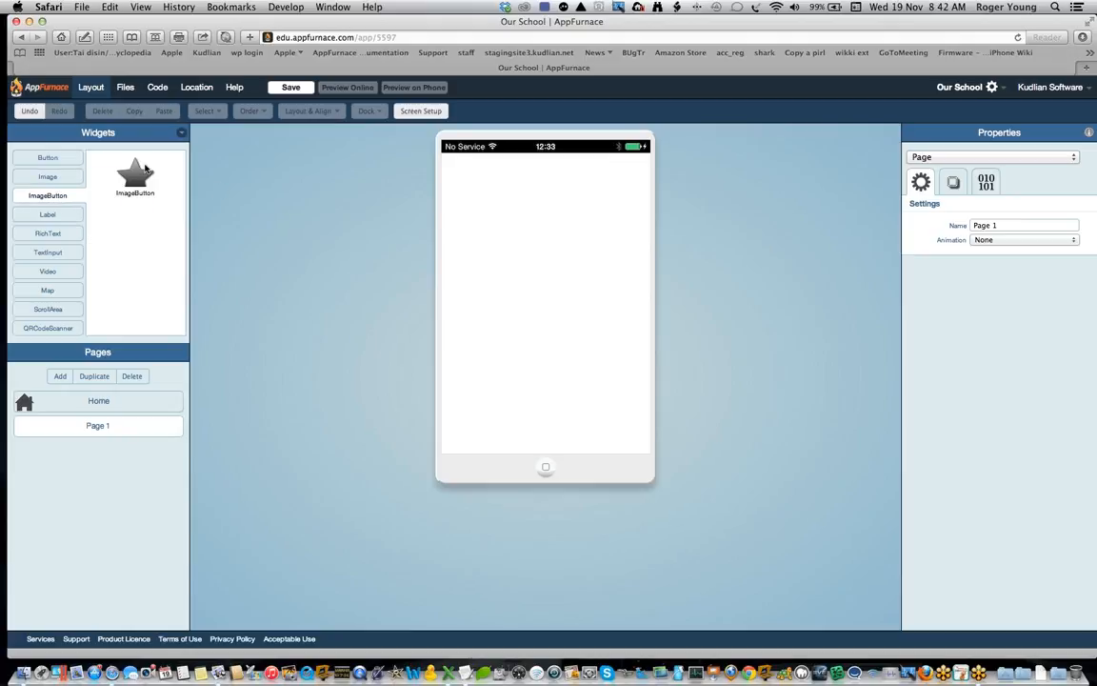
{"action": "left_click_drag", "start_coordinate": [135, 175], "coordinate": [523, 205]}
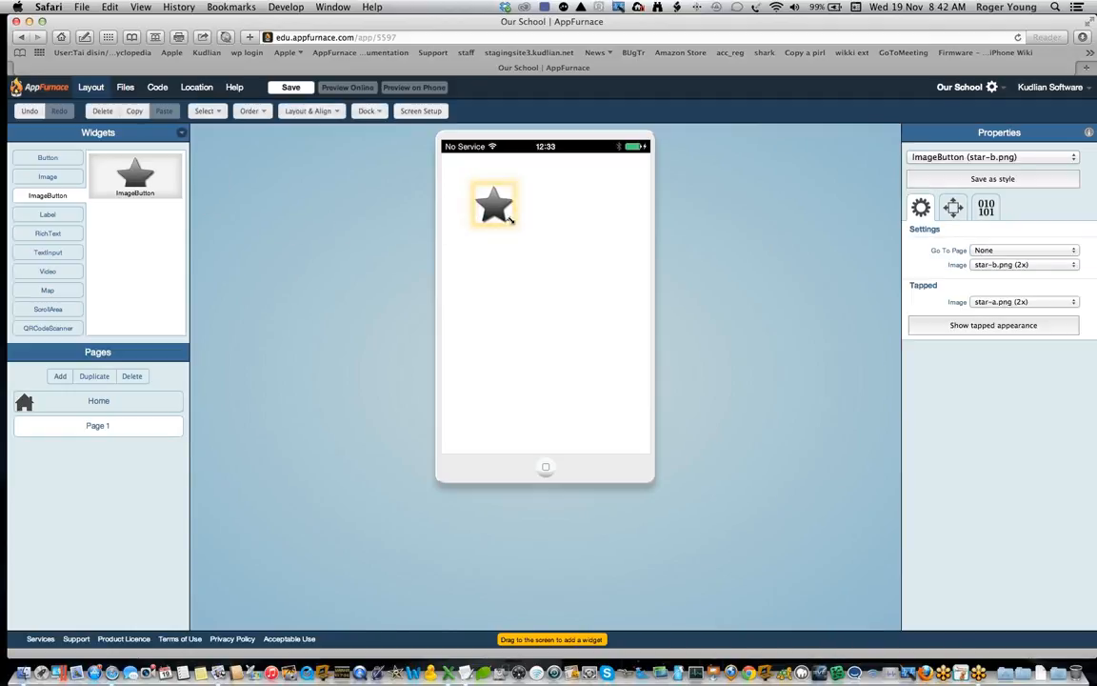
{"action": "mouse_move", "coordinate": [511, 220]}
{"action": "left_mouse_down"}
{"action": "mouse_move", "coordinate": [530, 236]}
{"action": "mouse_move", "coordinate": [498, 215]}
{"action": "left_mouse_up"}
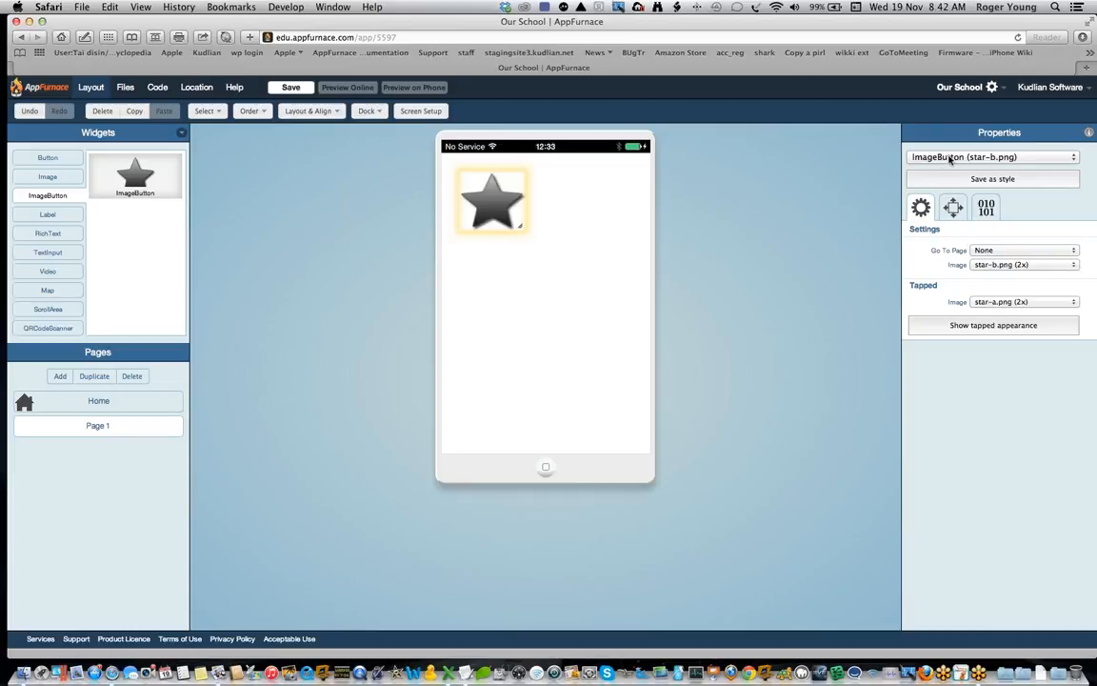
Step: Set the Page 1 ImageButton's image to tuckshop.jpg and enlarge it, centred near the top of the page
{"action": "left_click", "coordinate": [986, 266]}
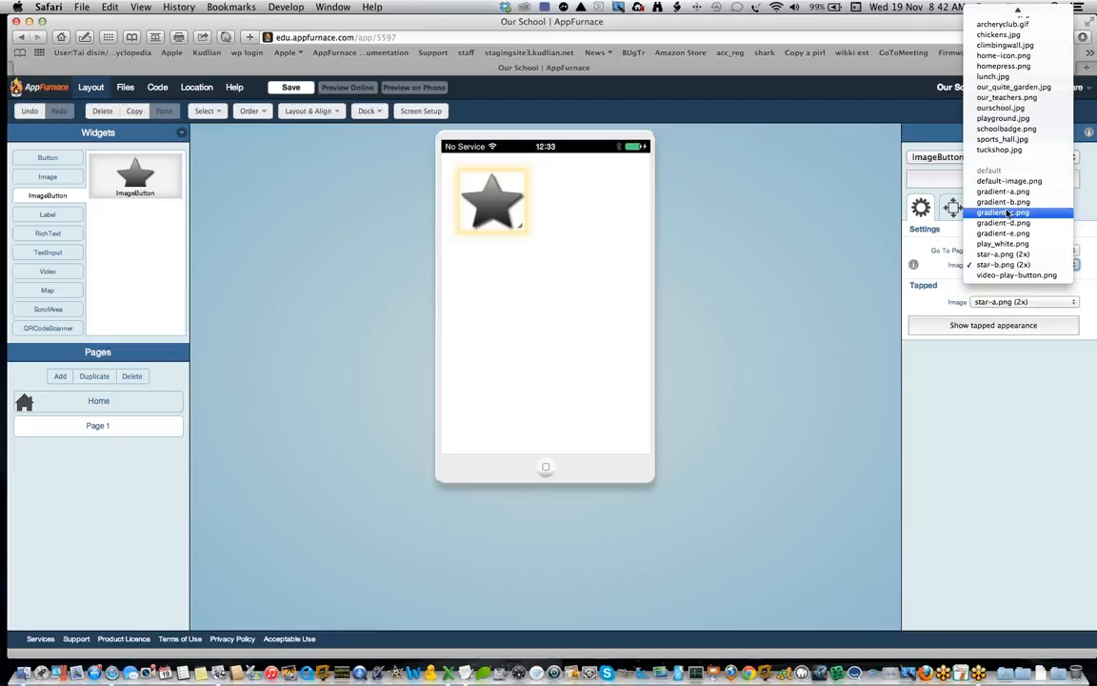
{"action": "left_click", "coordinate": [1007, 151]}
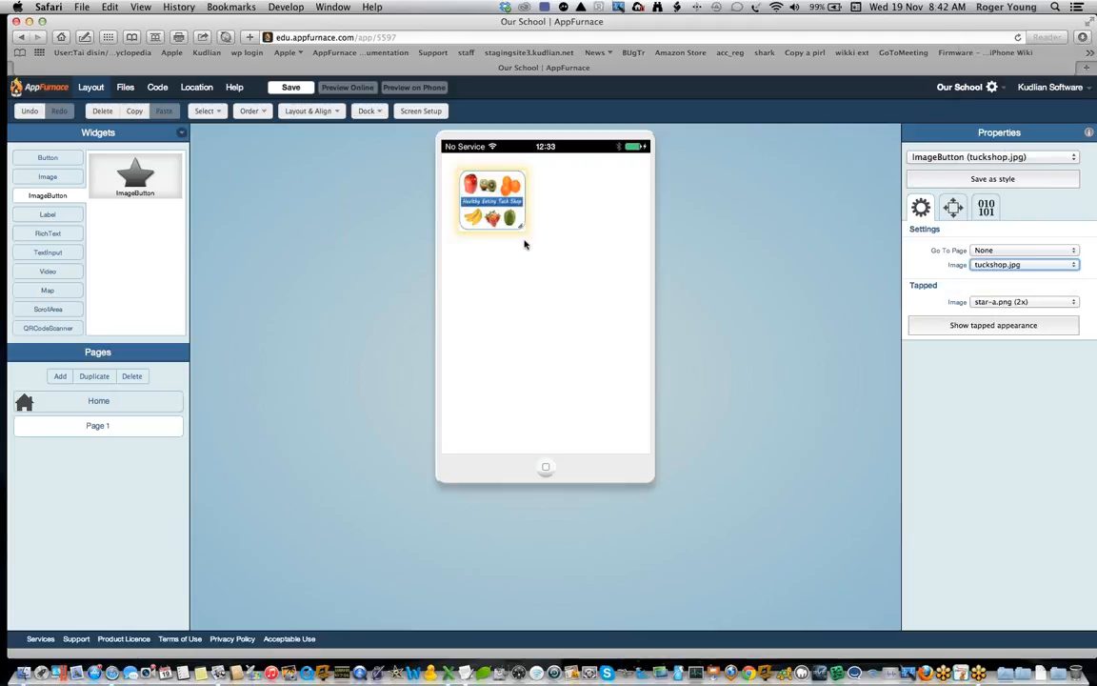
{"action": "left_click_drag", "start_coordinate": [521, 226], "coordinate": [571, 226]}
{"action": "left_click", "coordinate": [591, 320]}
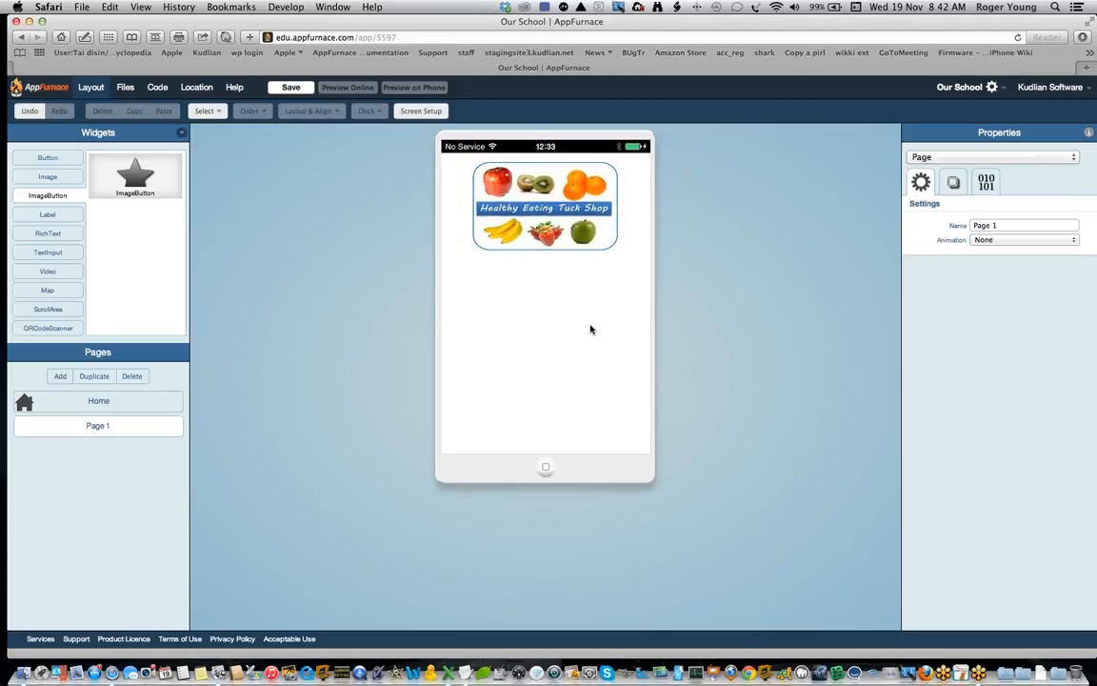
Step: Add another page to the app and name it Tuck Shop
{"action": "left_click", "coordinate": [527, 208]}
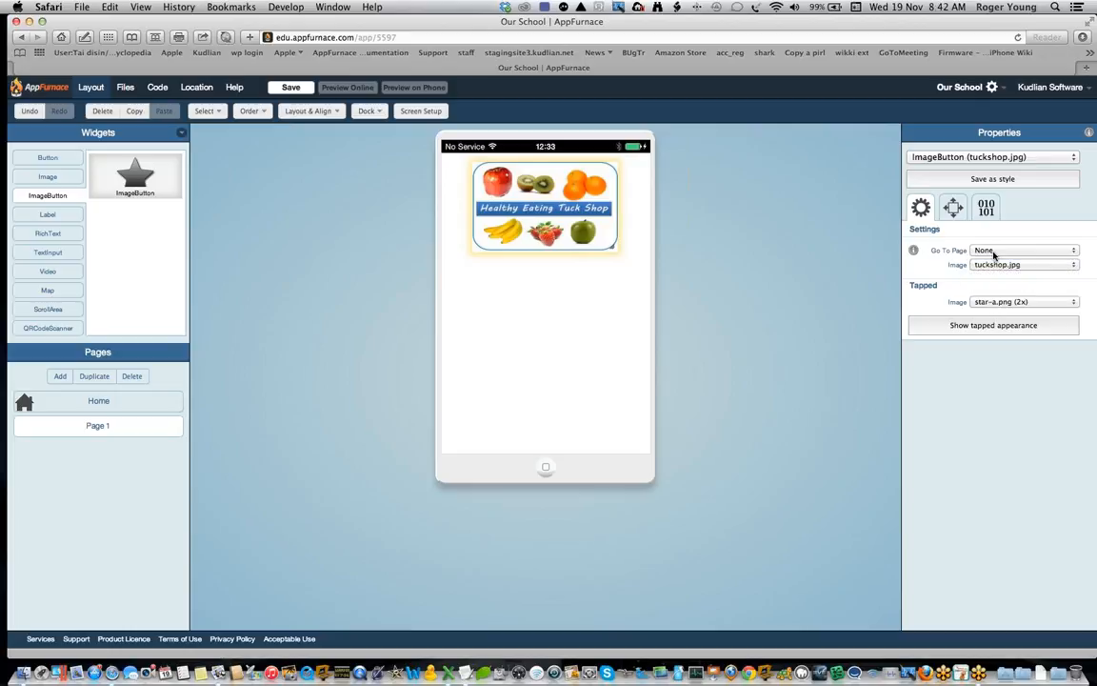
{"action": "left_click", "coordinate": [56, 378]}
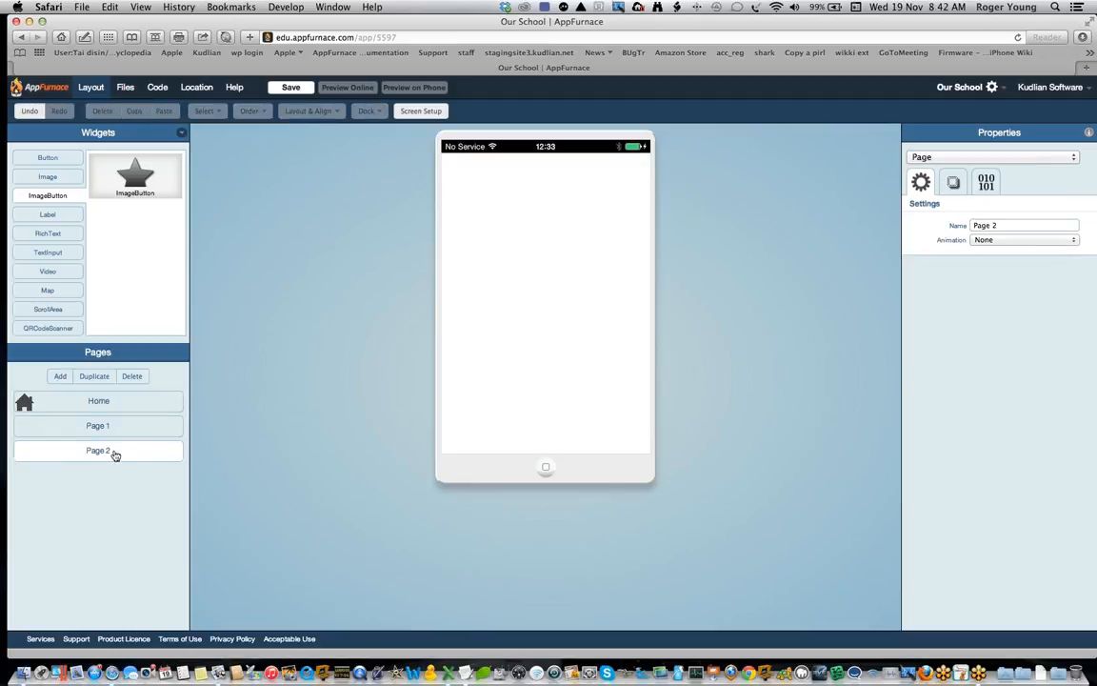
{"action": "left_click_drag", "start_coordinate": [1001, 225], "coordinate": [971, 224]}
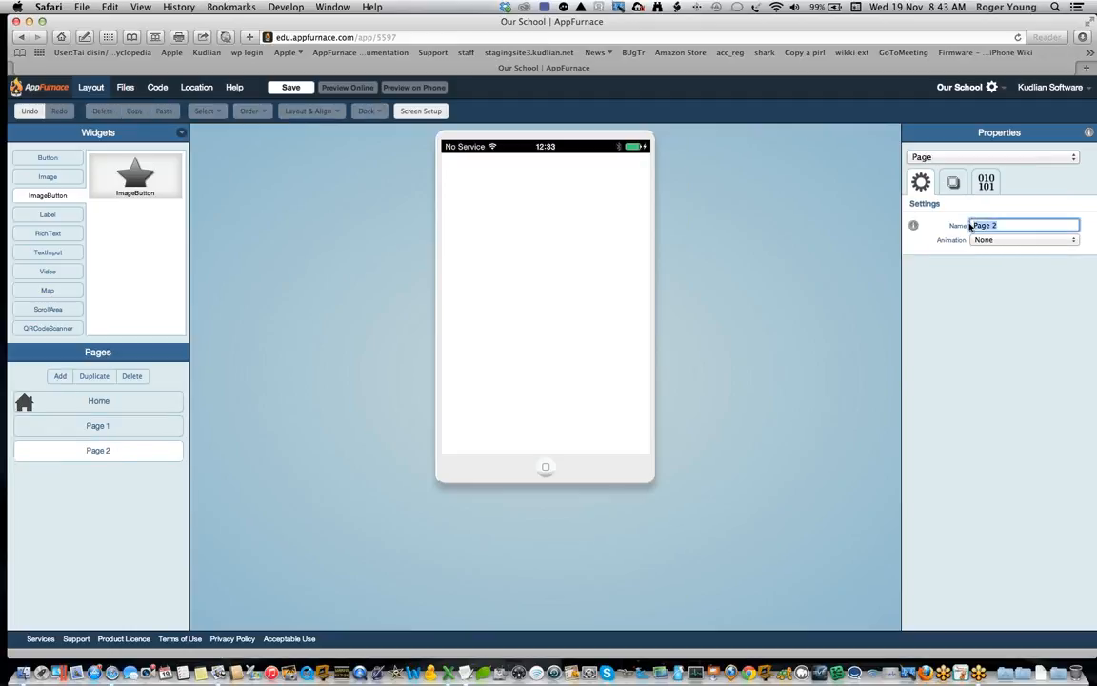
{"action": "type", "text": "Tuck Shop"}
{"action": "key", "text": "Return"}
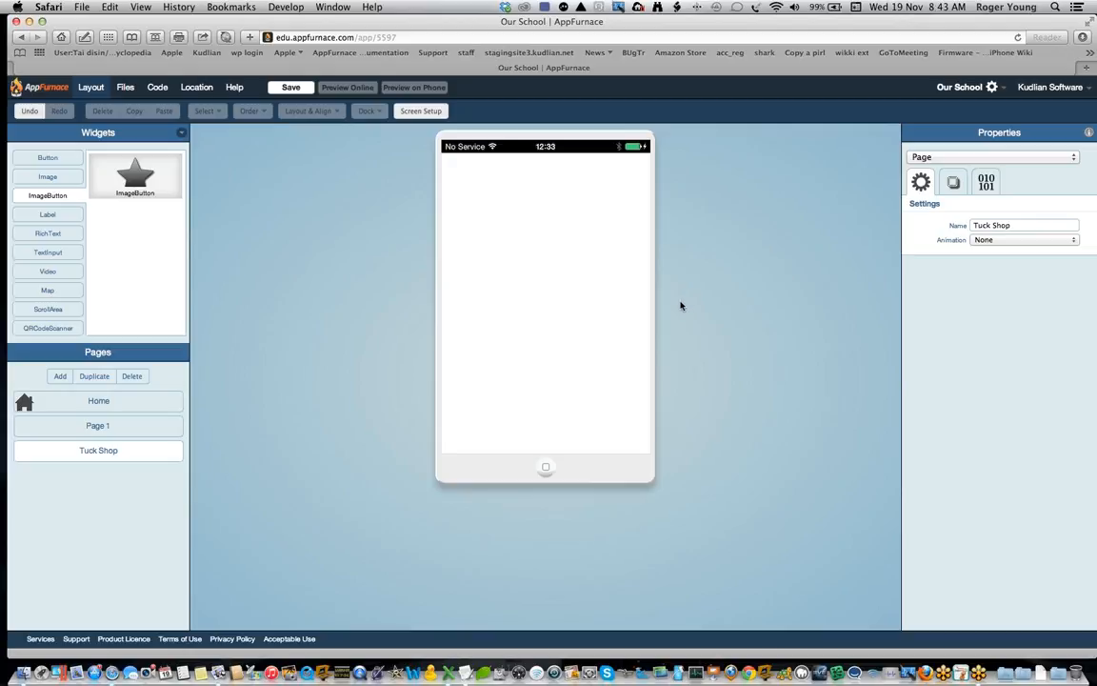
Step: Link the tuck shop ImageButton on Page 1 to the Tuck Shop page
{"action": "left_click", "coordinate": [123, 433]}
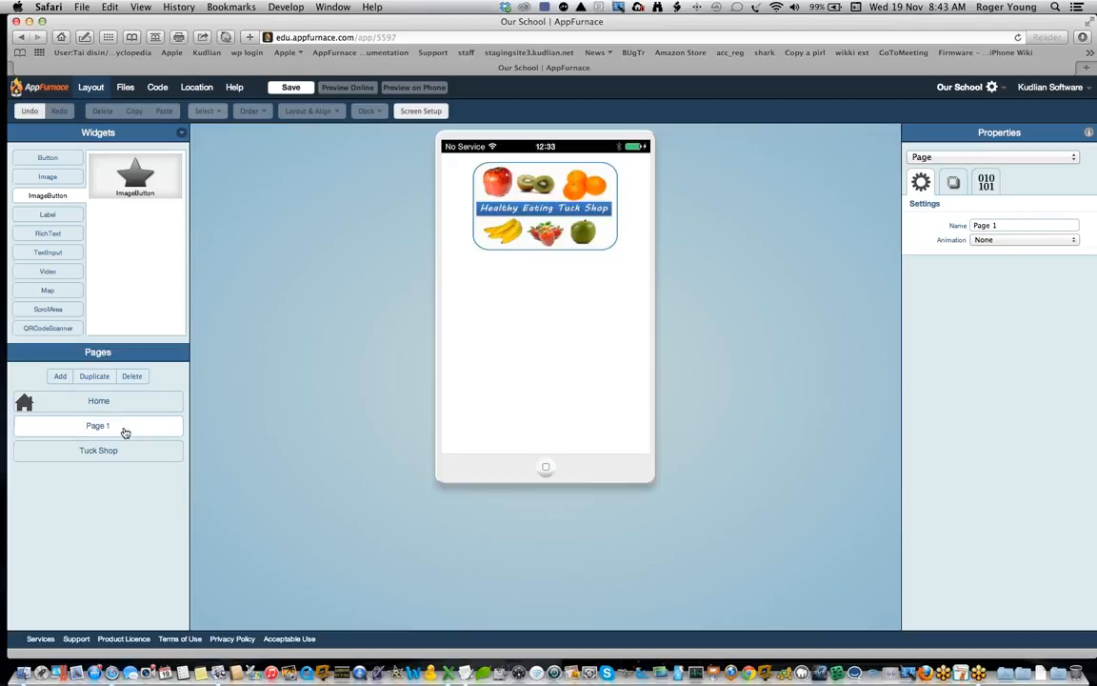
{"action": "left_click", "coordinate": [553, 218]}
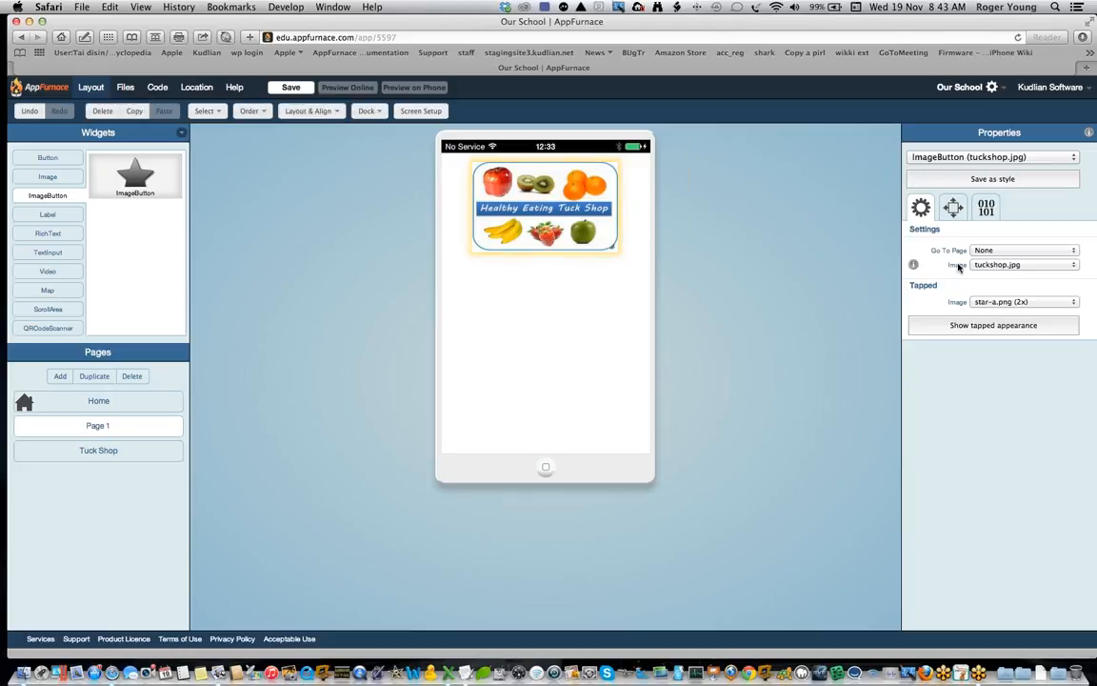
{"action": "left_click", "coordinate": [1000, 251]}
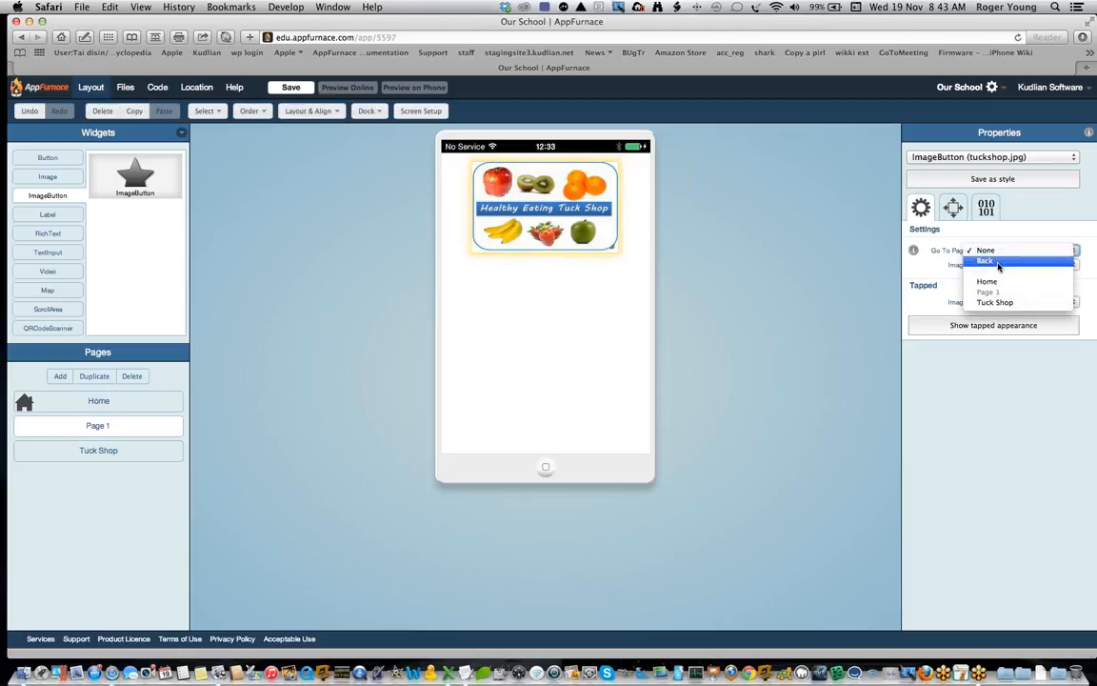
{"action": "left_click", "coordinate": [938, 303]}
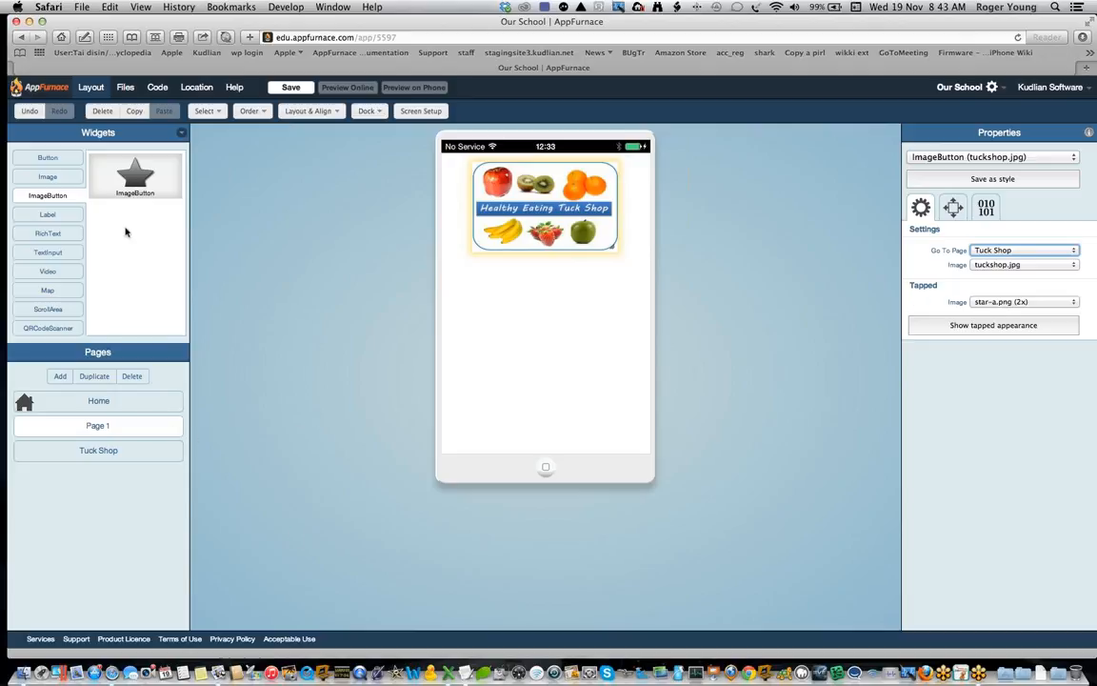
Step: Place a second ImageButton below the tuck shop image on Page 1 and set its image to animation1.jpg
{"action": "left_click_drag", "start_coordinate": [124, 170], "coordinate": [578, 336]}
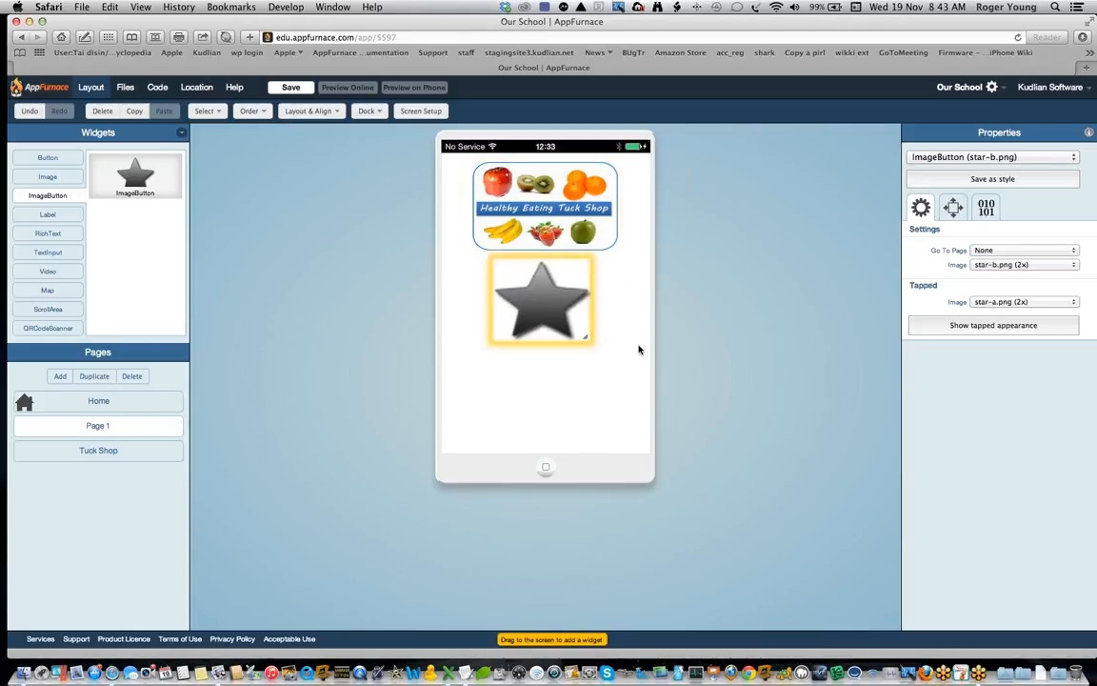
{"action": "left_click", "coordinate": [1070, 267]}
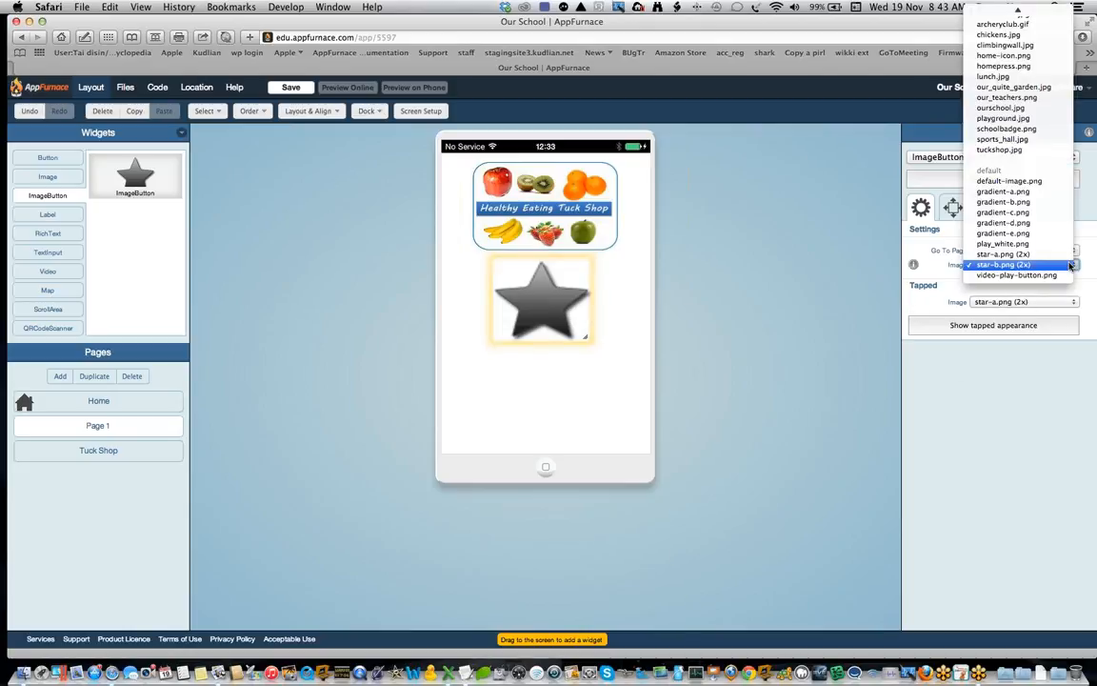
{"action": "scroll", "coordinate": [1070, 267], "scroll_direction": "up", "scroll_amount": 1}
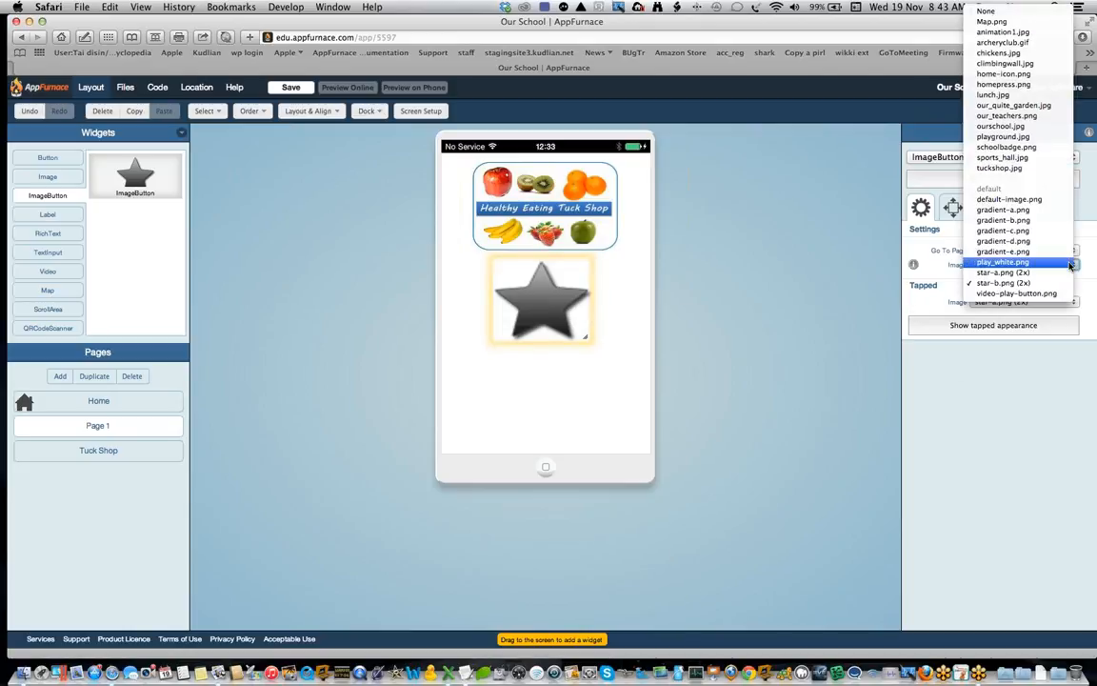
{"action": "left_click", "coordinate": [1022, 35]}
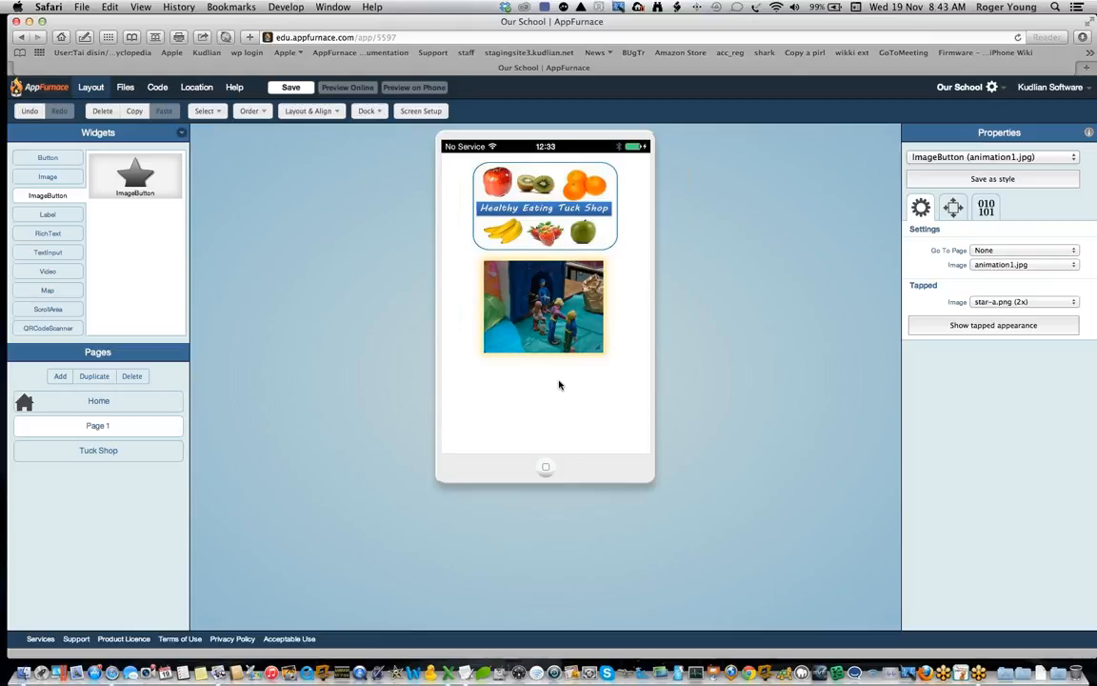
Step: Add another page to the app and name it Animation
{"action": "left_click", "coordinate": [60, 375]}
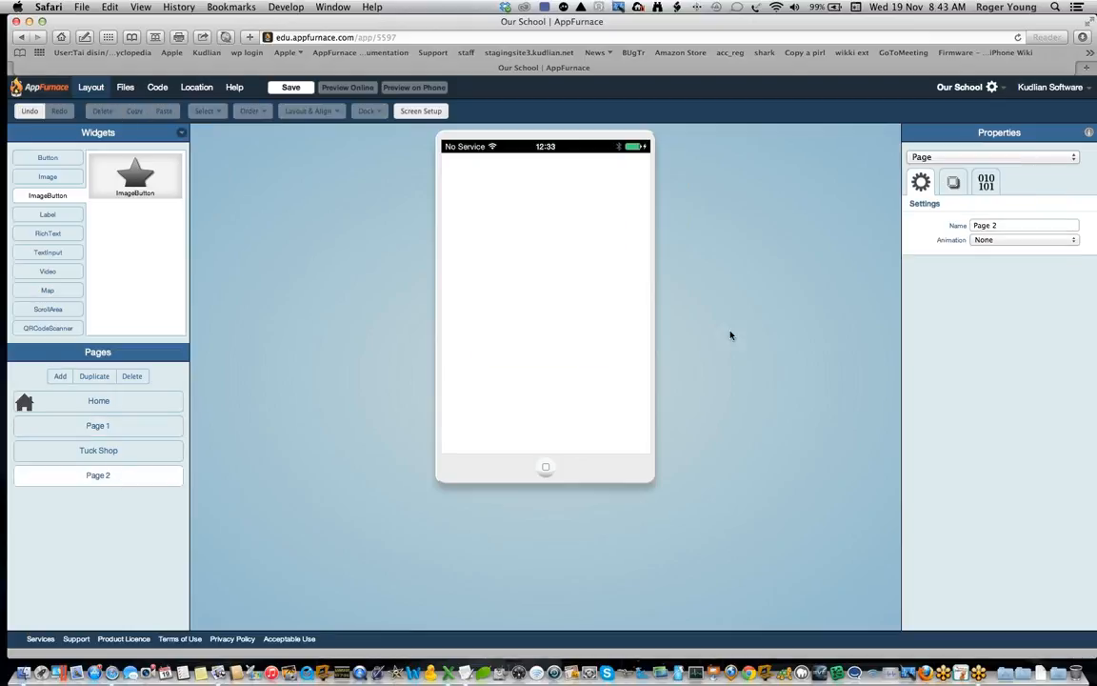
{"action": "left_click_drag", "start_coordinate": [1003, 226], "coordinate": [965, 226]}
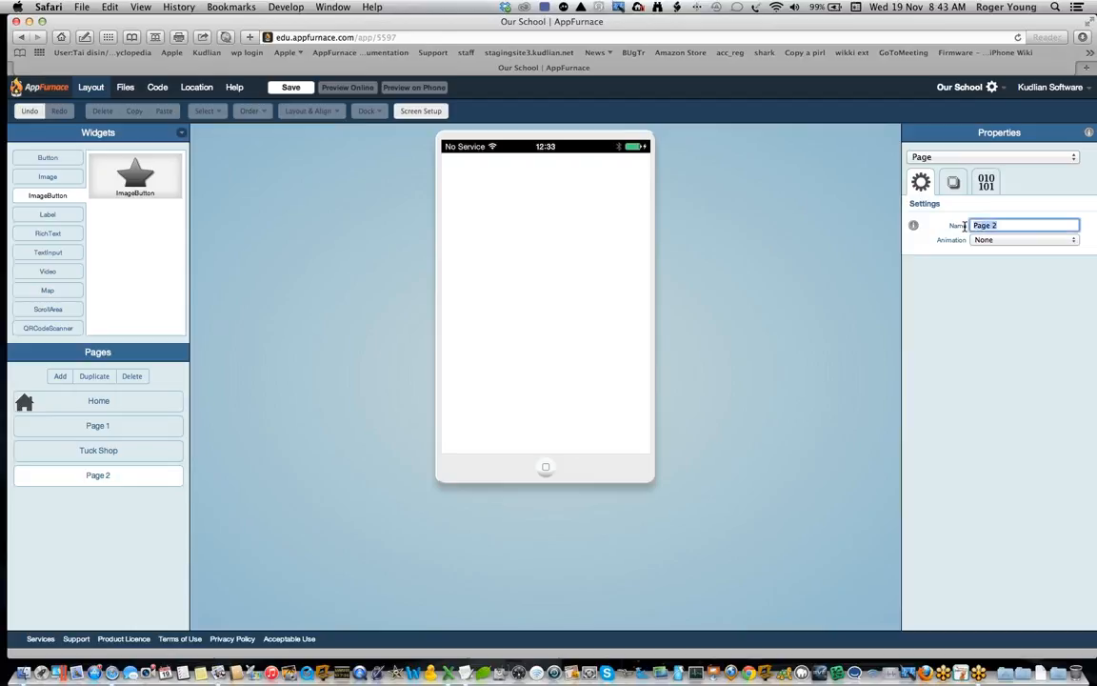
{"action": "type", "text": "Ar"}
{"action": "key", "text": "Return"}
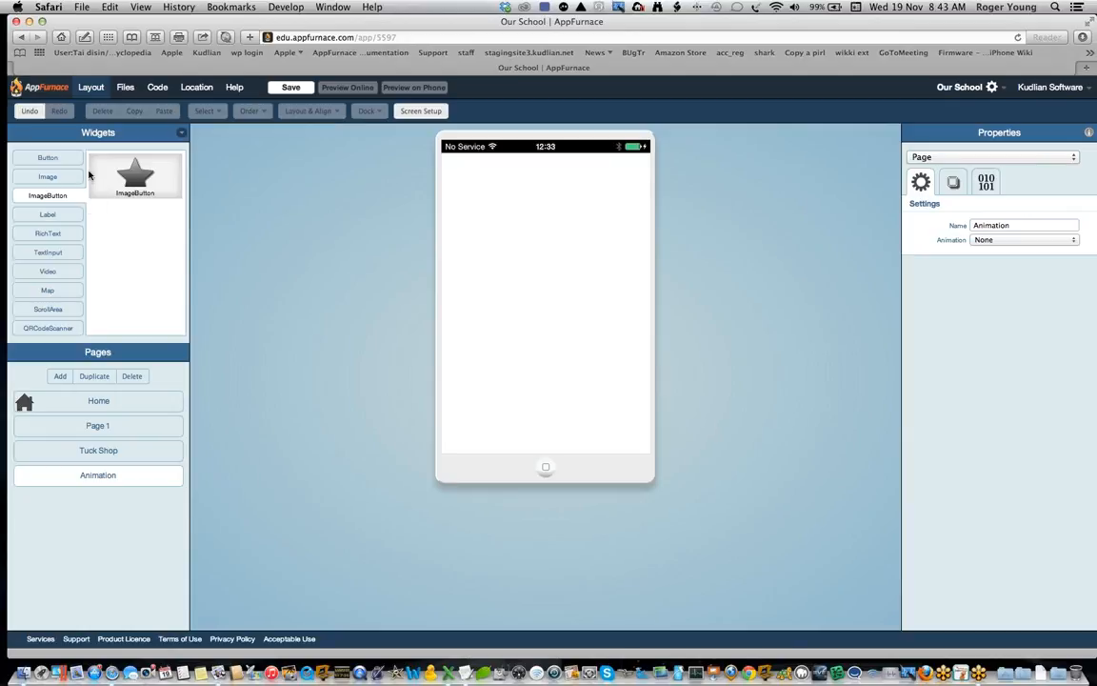
Step: Place a VideoPlayer on the Animation page and set its video to Sink.m4v
{"action": "left_click", "coordinate": [68, 273]}
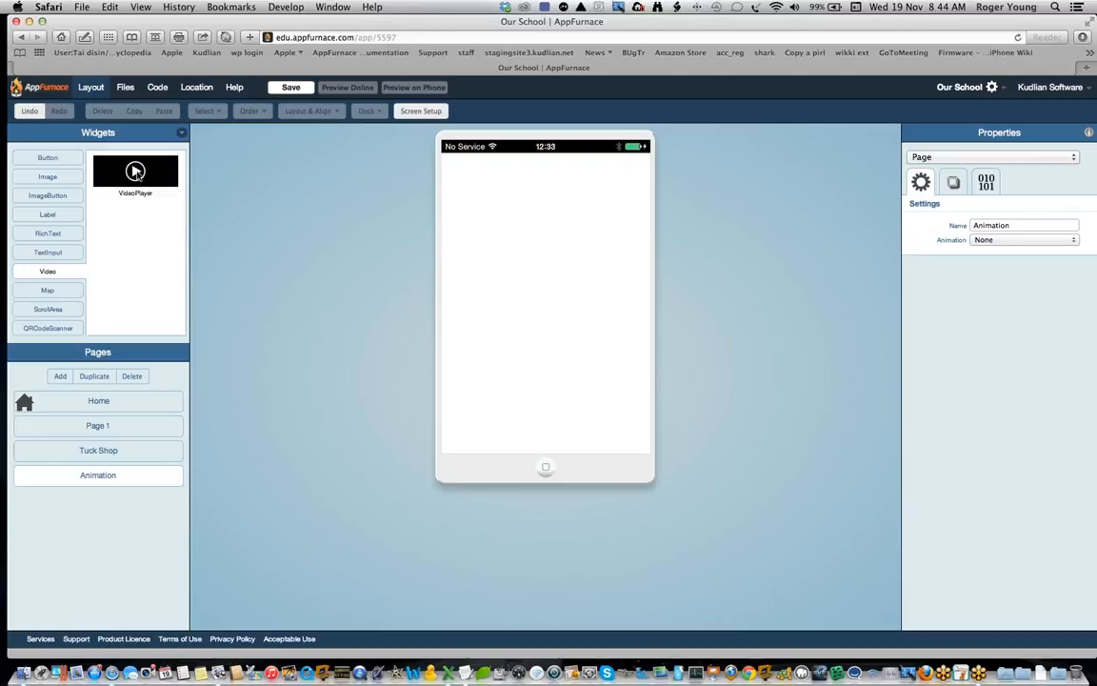
{"action": "left_click_drag", "start_coordinate": [135, 172], "coordinate": [525, 302]}
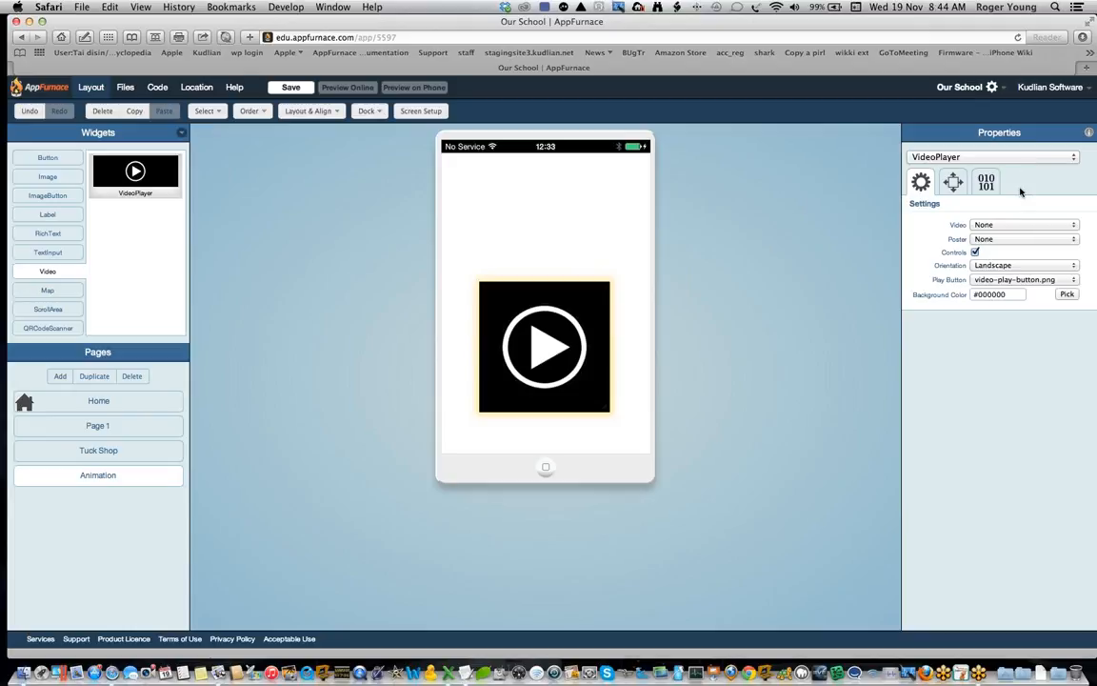
{"action": "left_click", "coordinate": [1073, 228]}
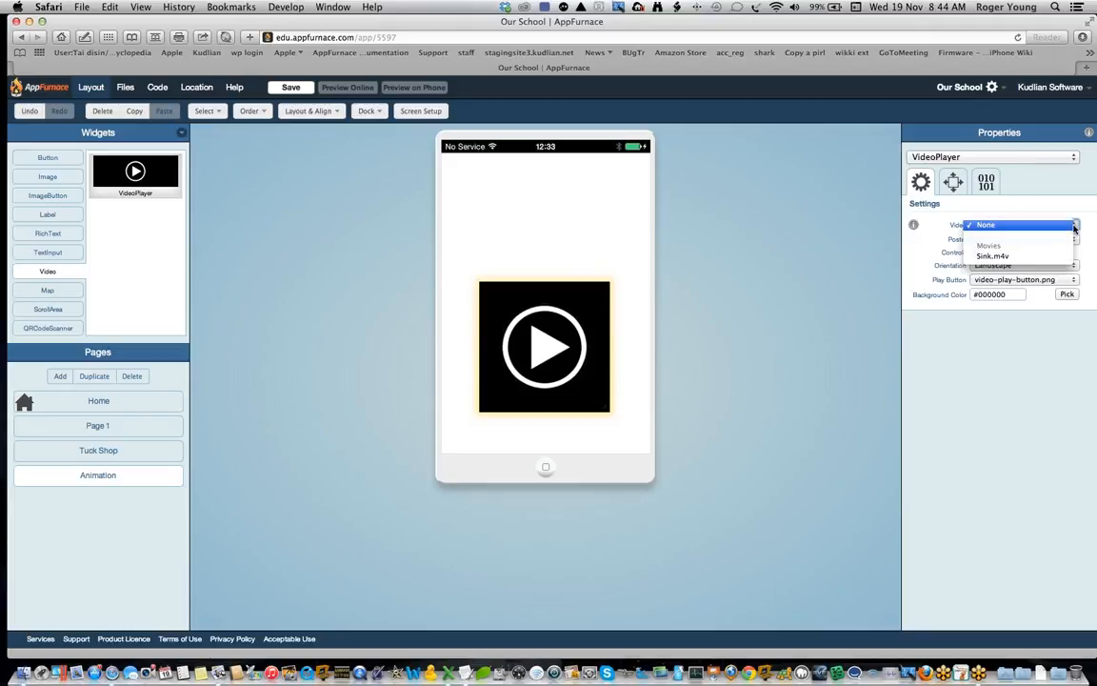
{"action": "left_click", "coordinate": [1014, 257]}
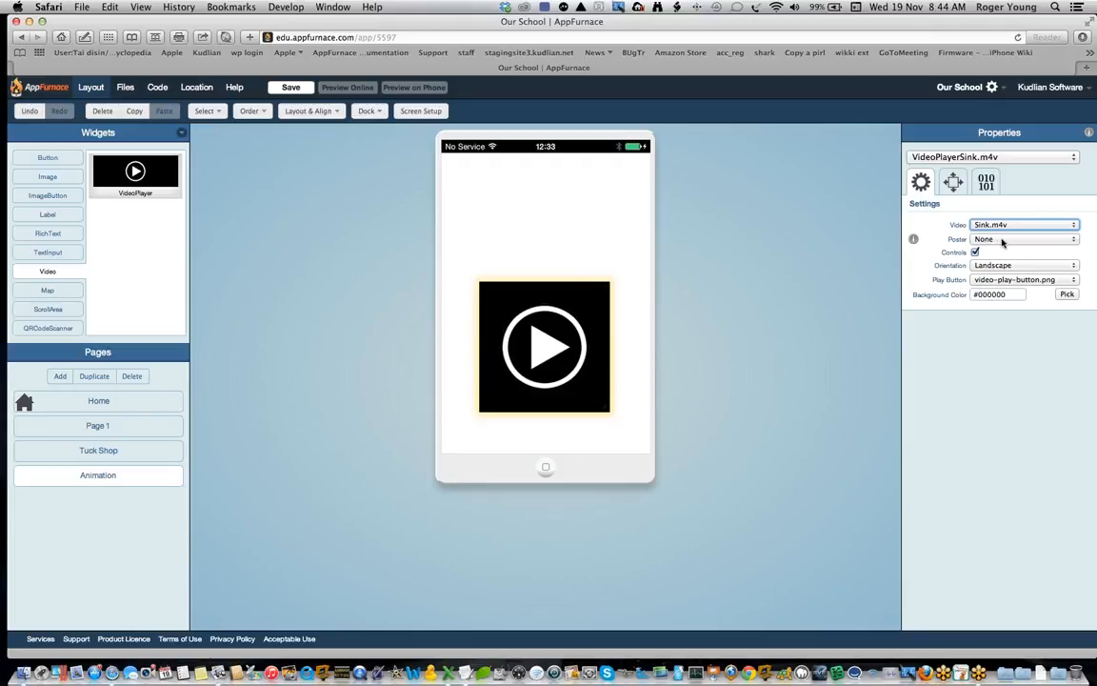
Step: Choose poster None and Landscape orientation for the video player, and move it slightly up towards the middle of the page
{"action": "left_click", "coordinate": [1002, 240]}
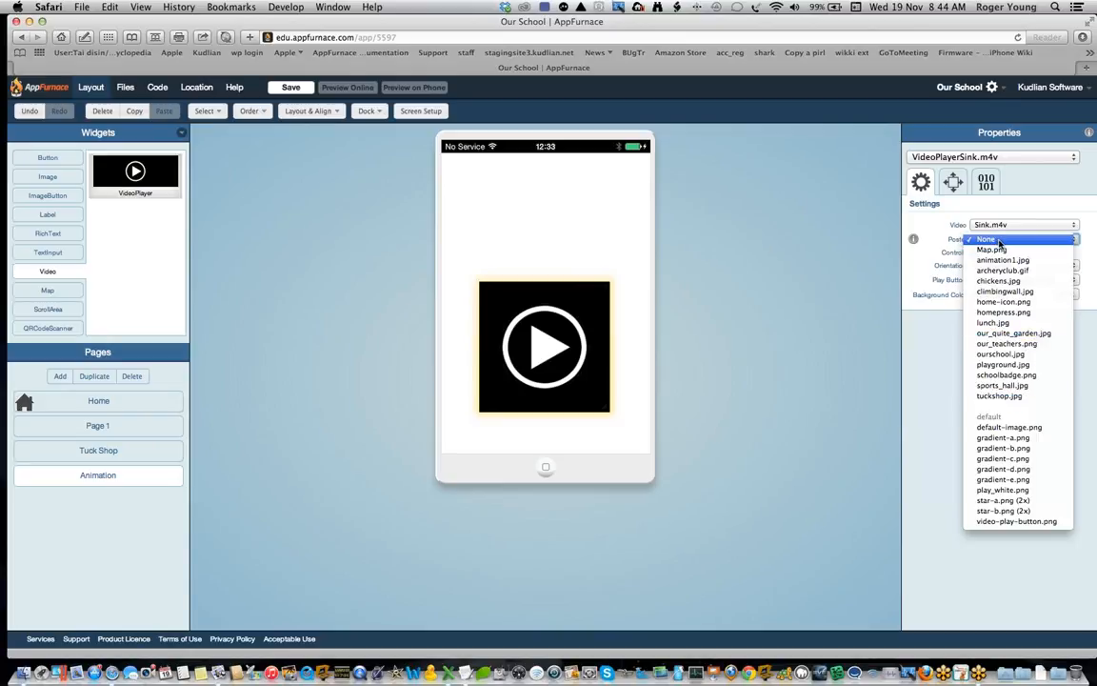
{"action": "left_click", "coordinate": [1000, 242]}
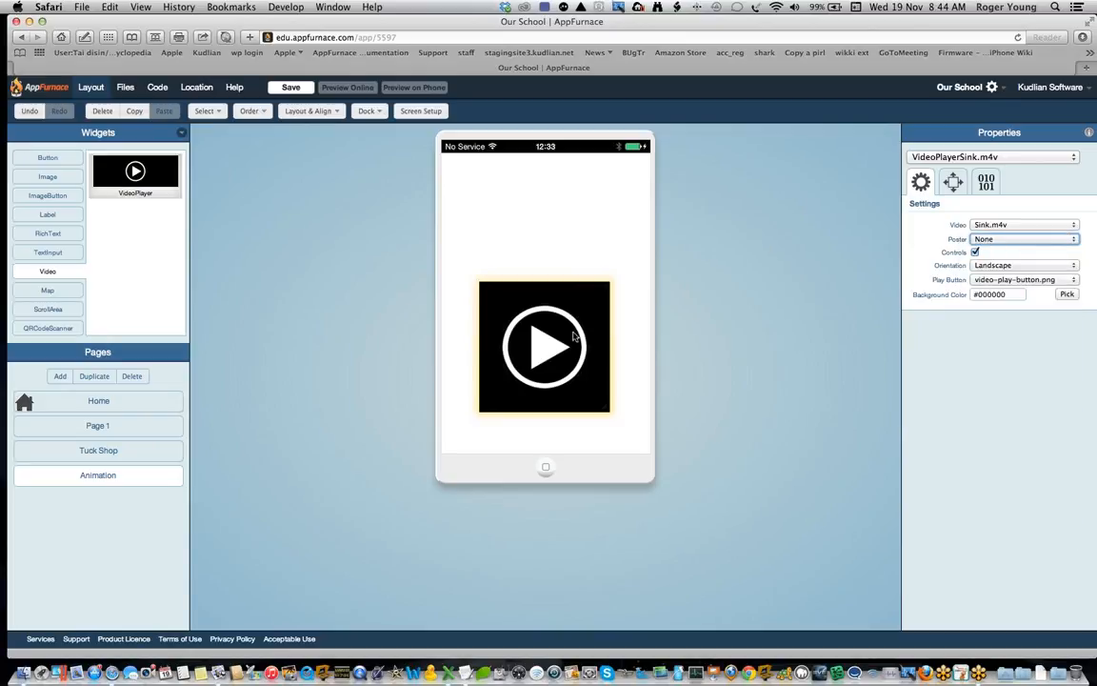
{"action": "left_click", "coordinate": [1032, 266]}
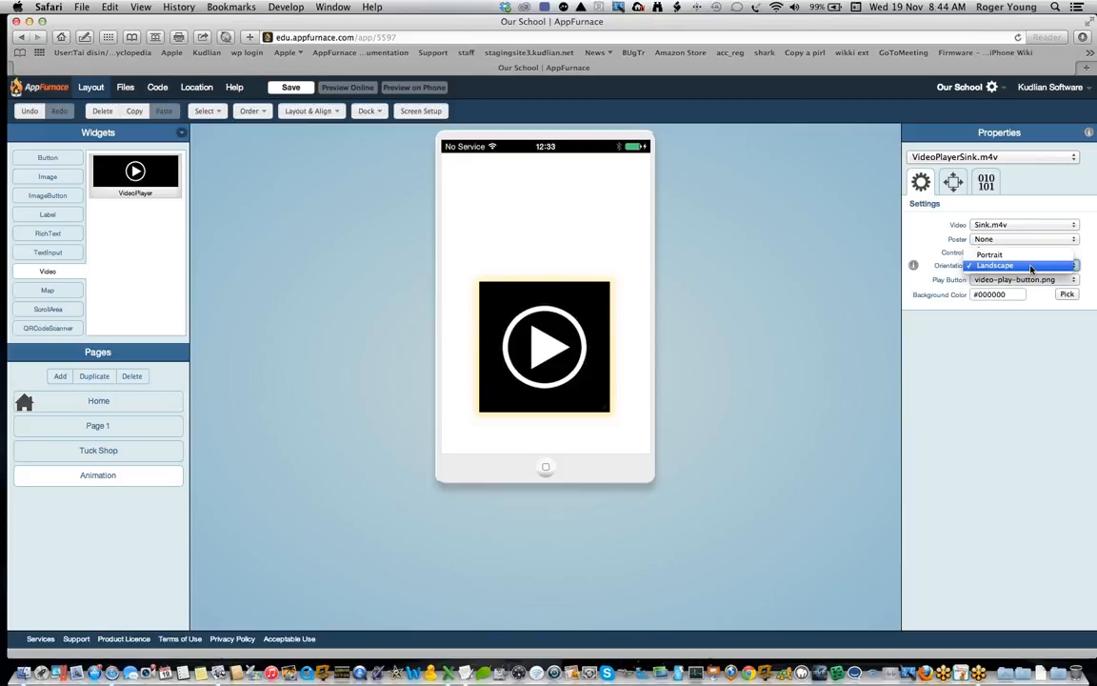
{"action": "left_click", "coordinate": [1032, 267]}
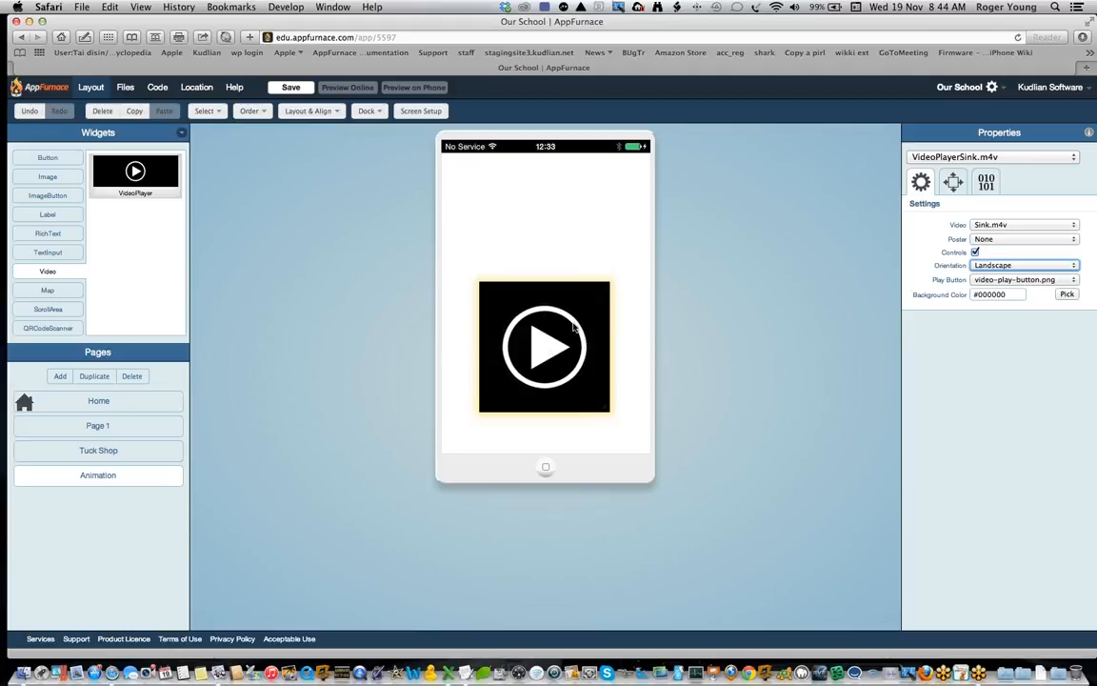
{"action": "left_click_drag", "start_coordinate": [574, 325], "coordinate": [577, 296]}
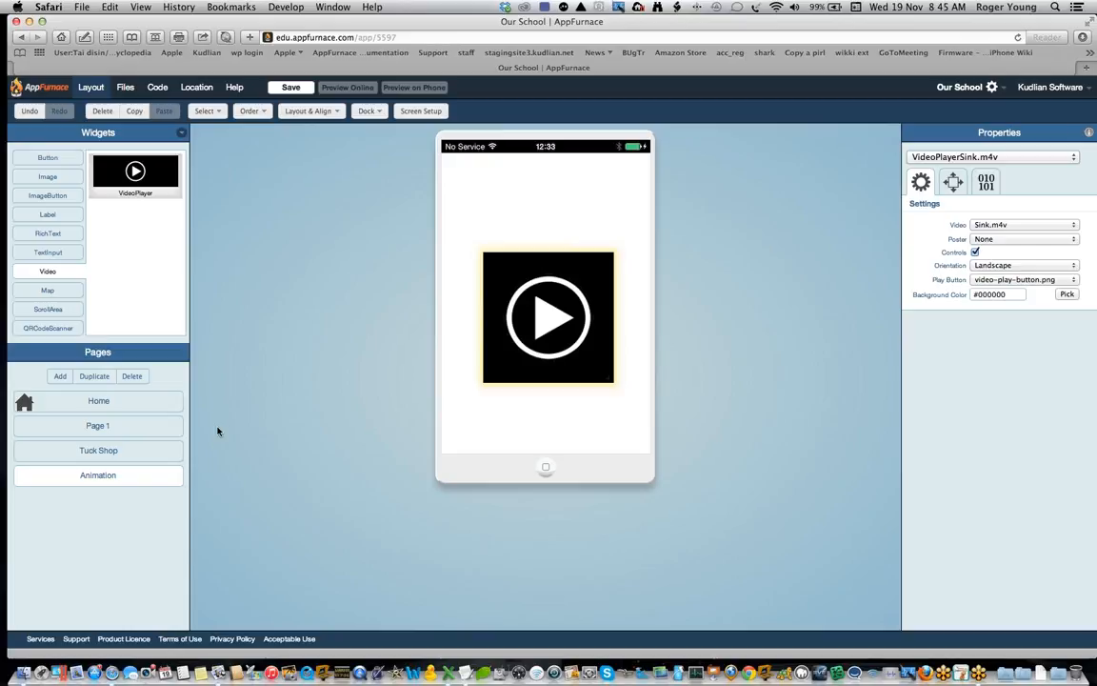
Step: Place a Simple1 style button on the Home page, centred below the school building picture
{"action": "left_click", "coordinate": [140, 406]}
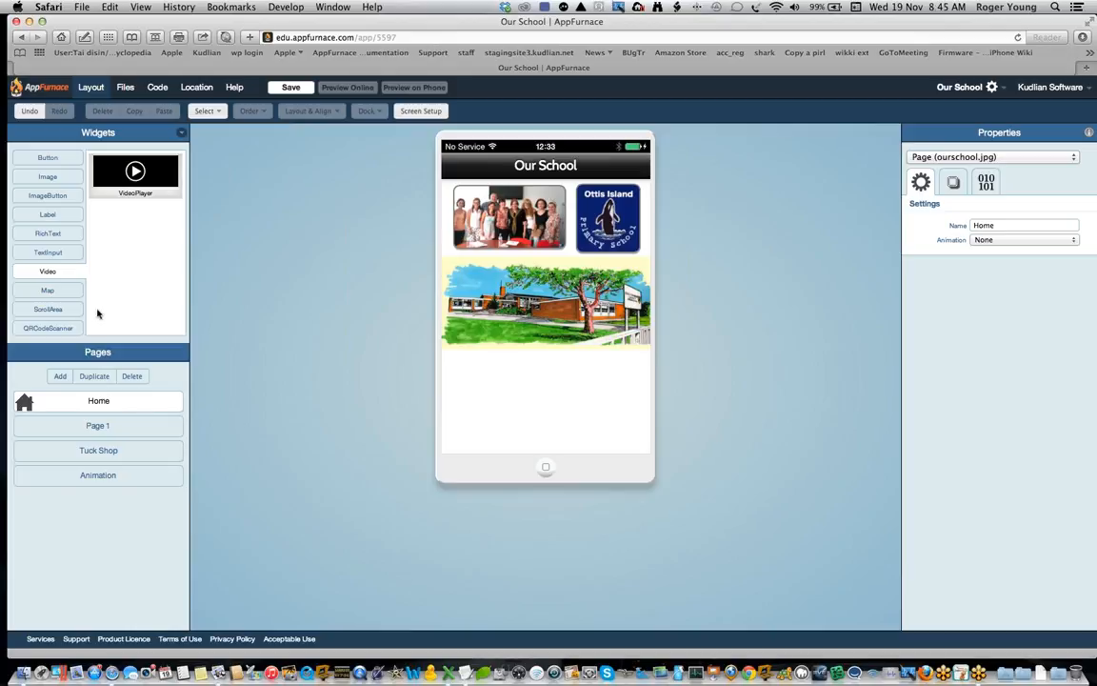
{"action": "left_click", "coordinate": [55, 159]}
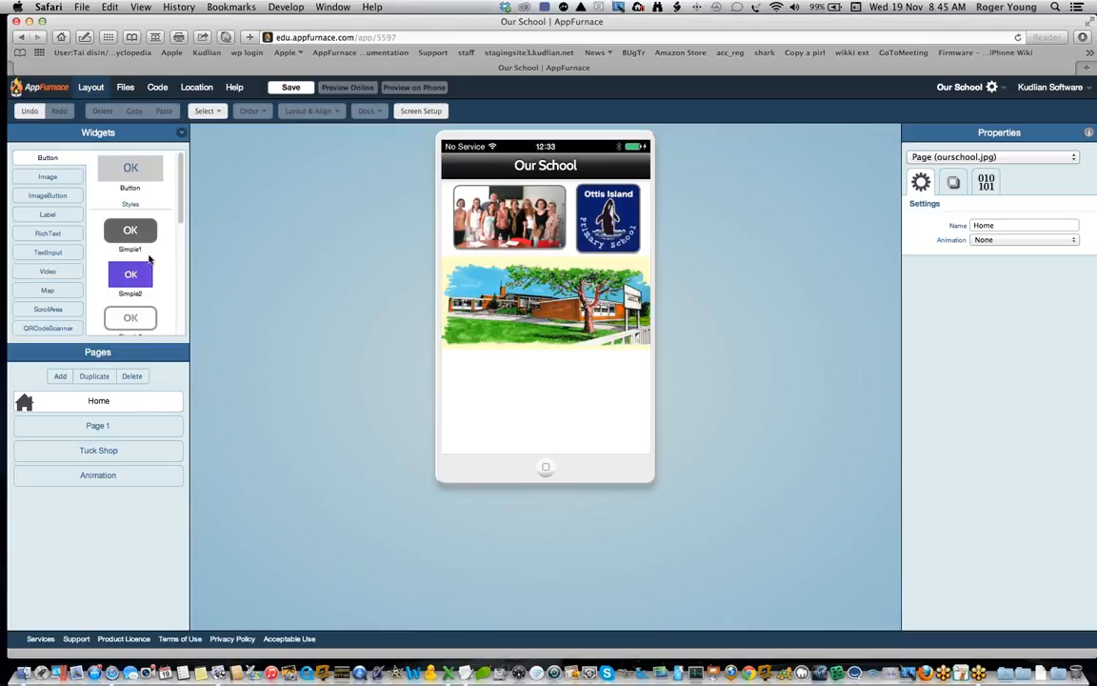
{"action": "left_click_drag", "start_coordinate": [140, 236], "coordinate": [569, 405]}
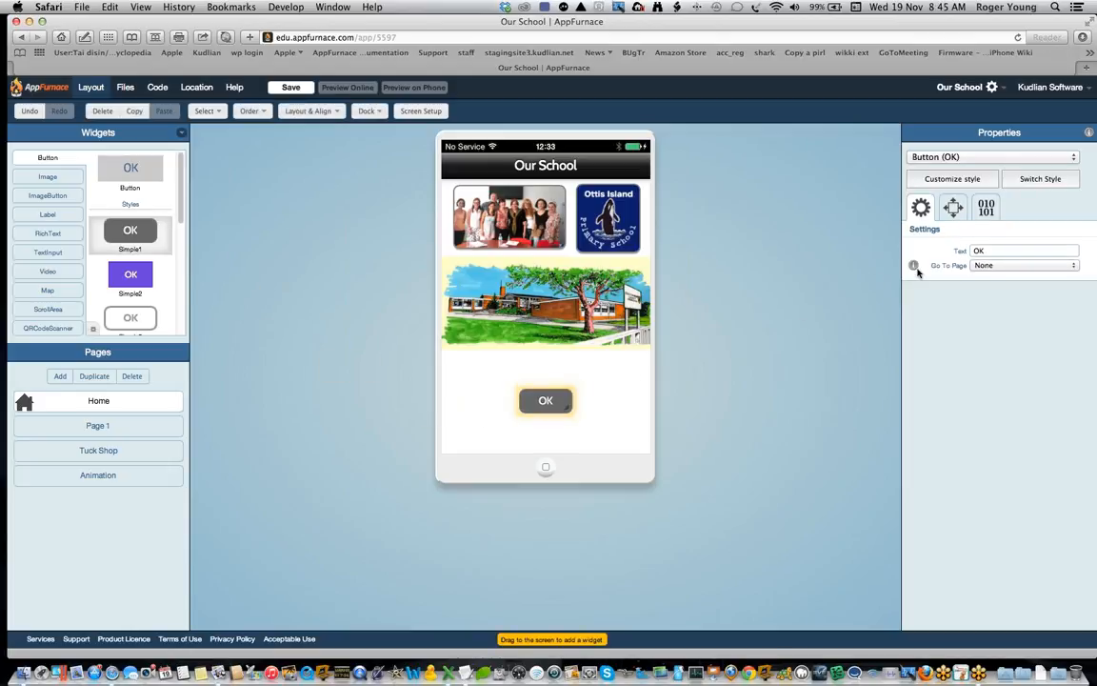
Step: Link the Home page button to Page 1 and enlarge it
{"action": "left_click", "coordinate": [986, 265]}
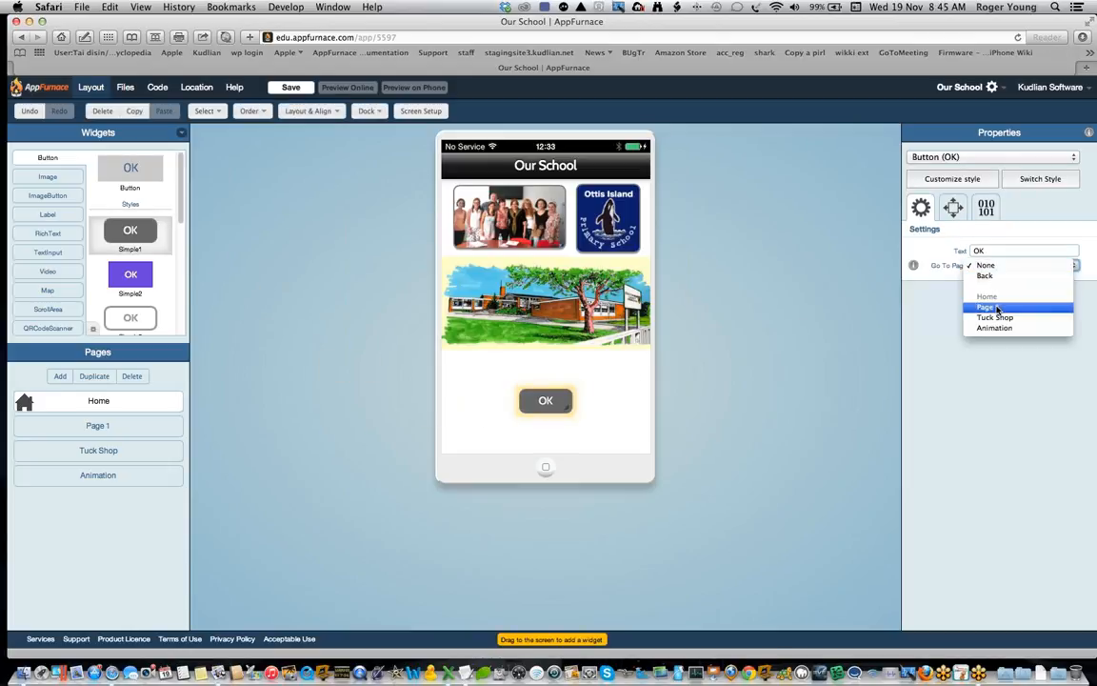
{"action": "left_click", "coordinate": [997, 308]}
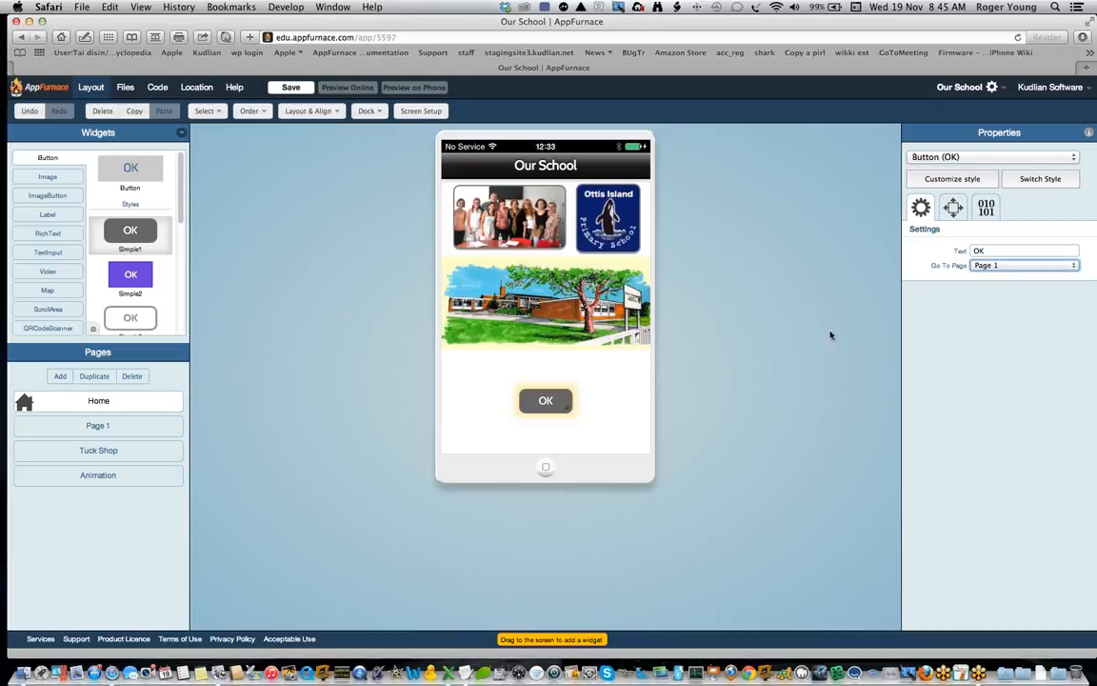
{"action": "mouse_move", "coordinate": [567, 407]}
{"action": "left_mouse_down"}
{"action": "mouse_move", "coordinate": [591, 419]}
{"action": "mouse_move", "coordinate": [571, 404]}
{"action": "left_mouse_up"}
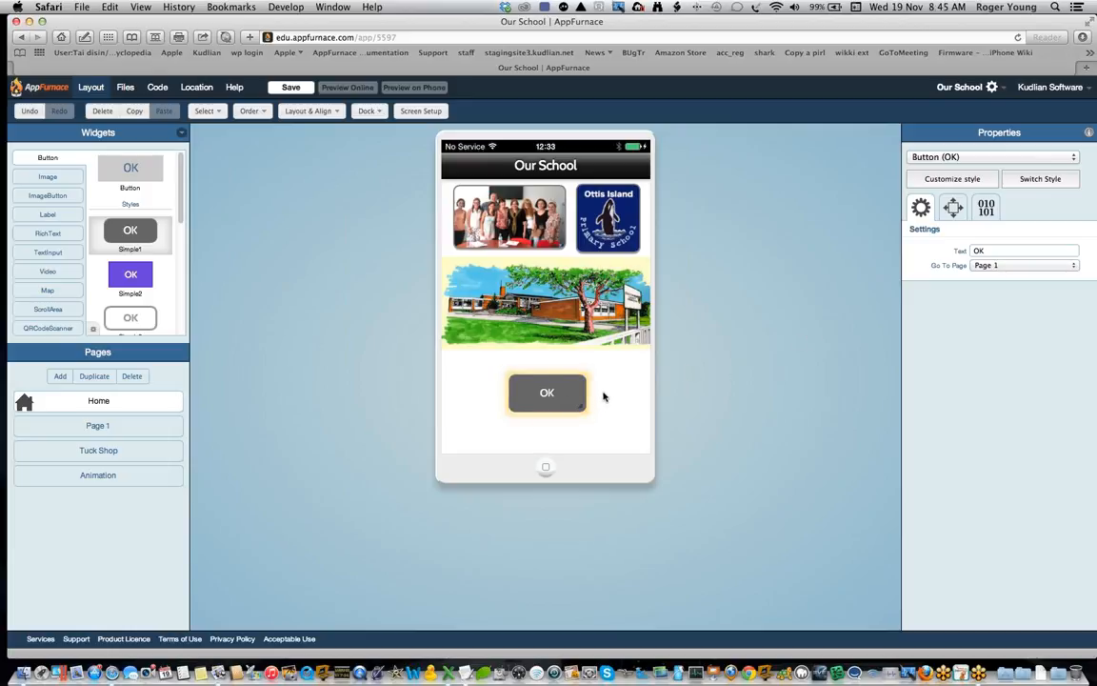
Step: Make the Home page button's style customizable and set its text to Menu
{"action": "left_click", "coordinate": [960, 181]}
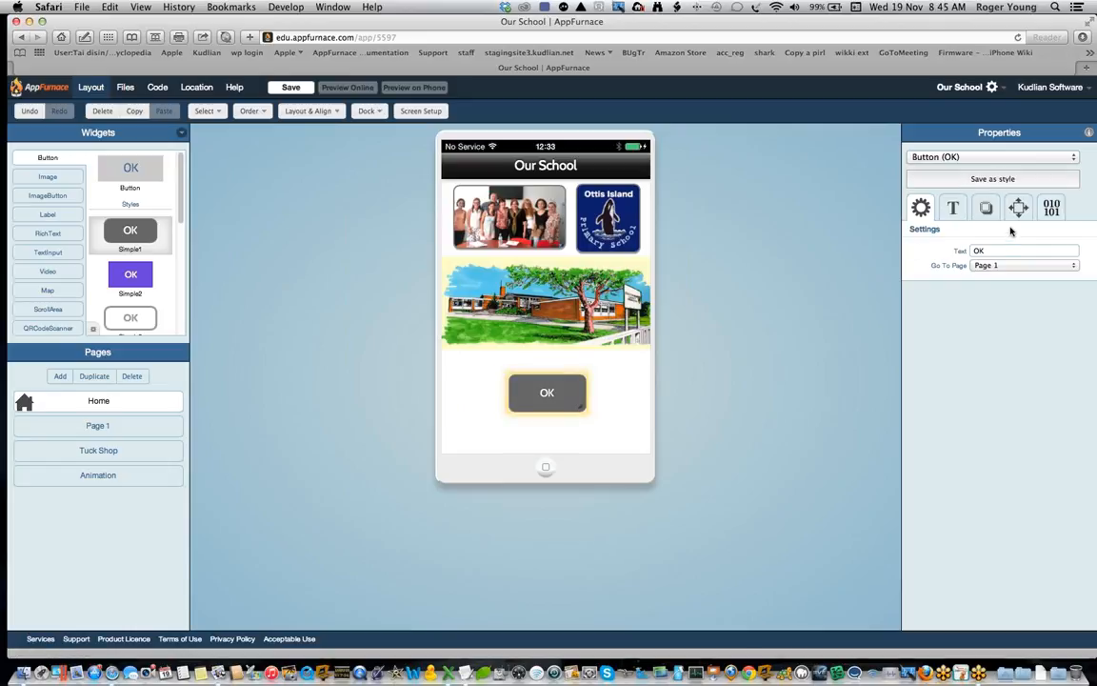
{"action": "left_click", "coordinate": [994, 252]}
{"action": "type", "text": "Menu"}
{"action": "key", "text": "Return"}
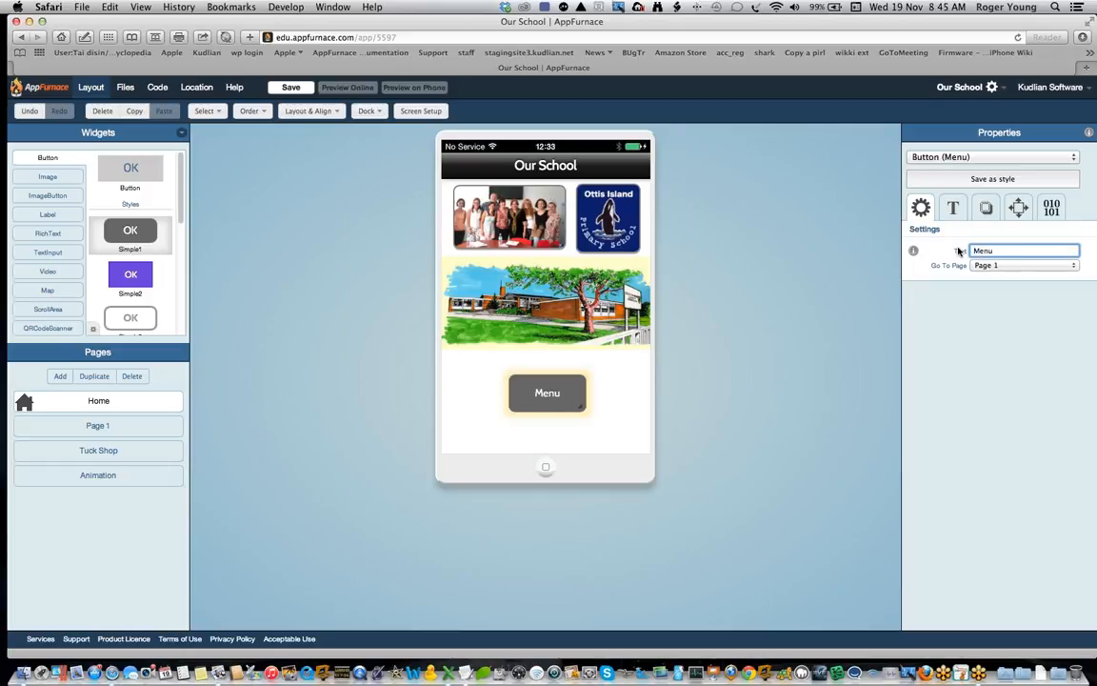
Step: Open the text style settings of the Menu button
{"action": "left_click", "coordinate": [954, 207]}
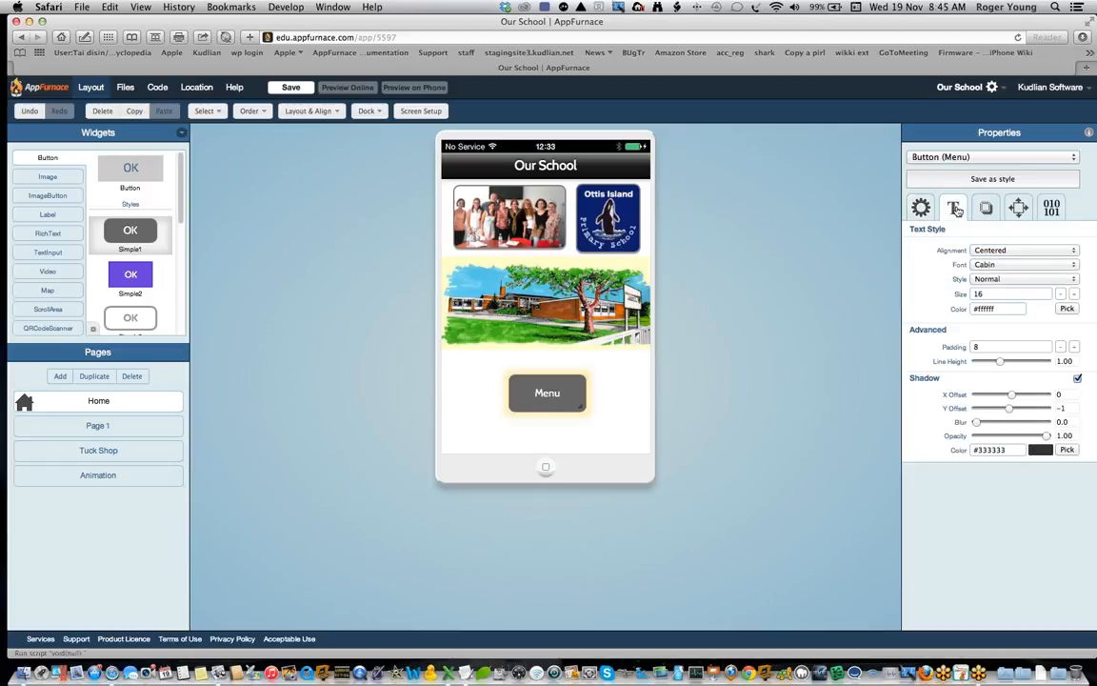
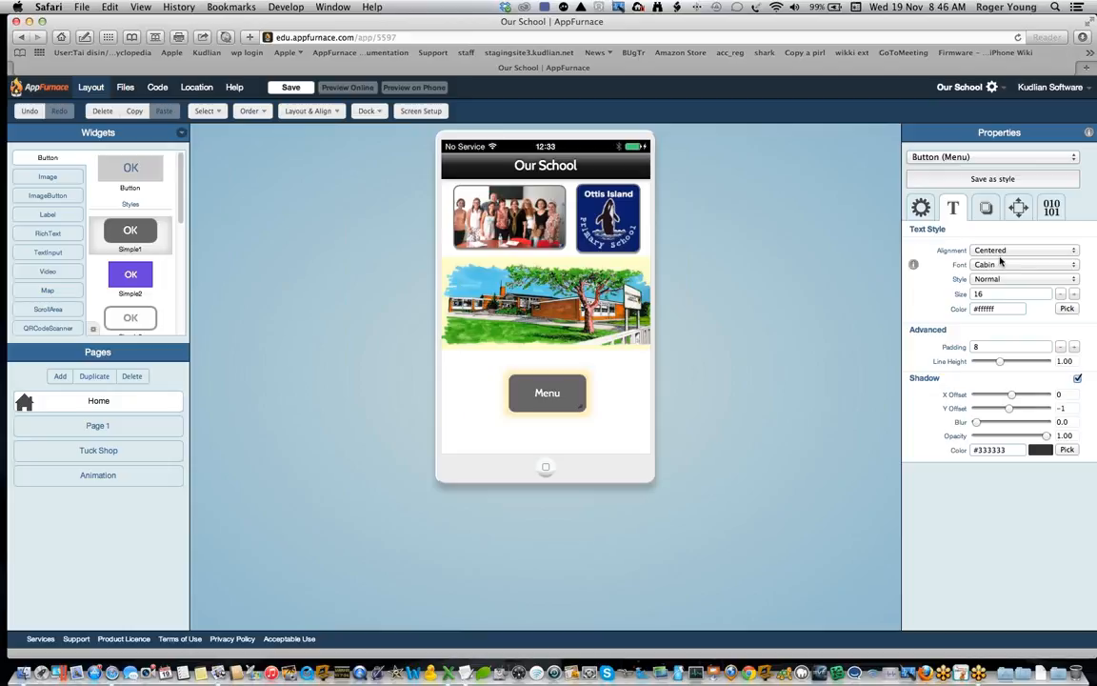
Step: Set the Menu button's background color to cyan #00ffff
{"action": "left_click", "coordinate": [988, 209]}
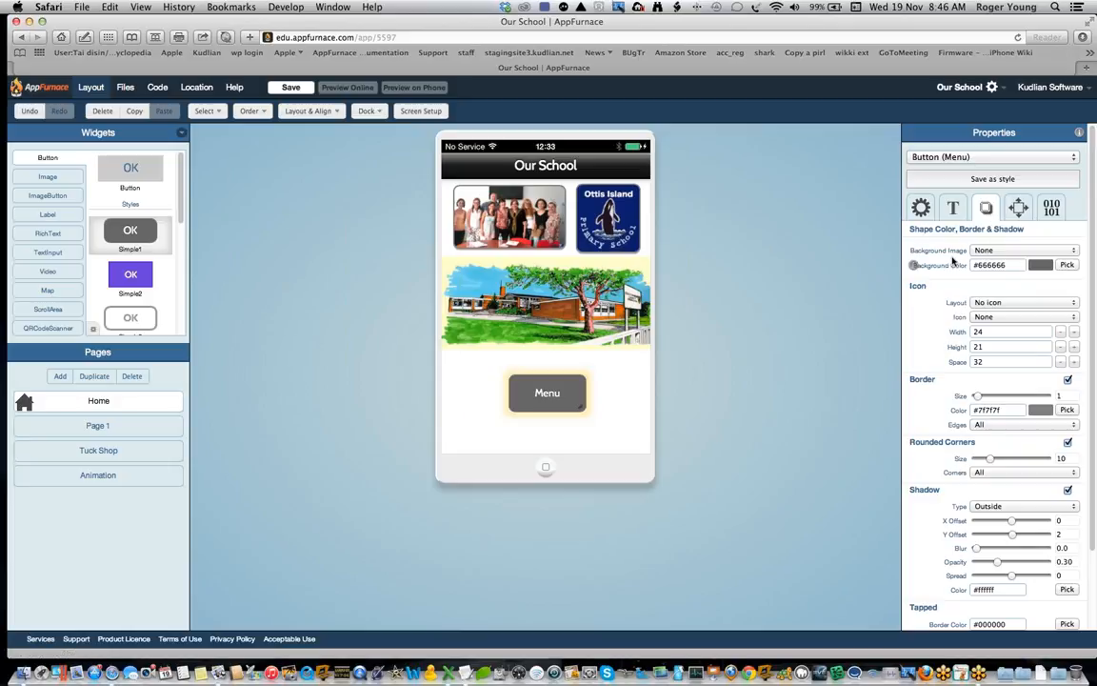
{"action": "left_click", "coordinate": [1066, 264]}
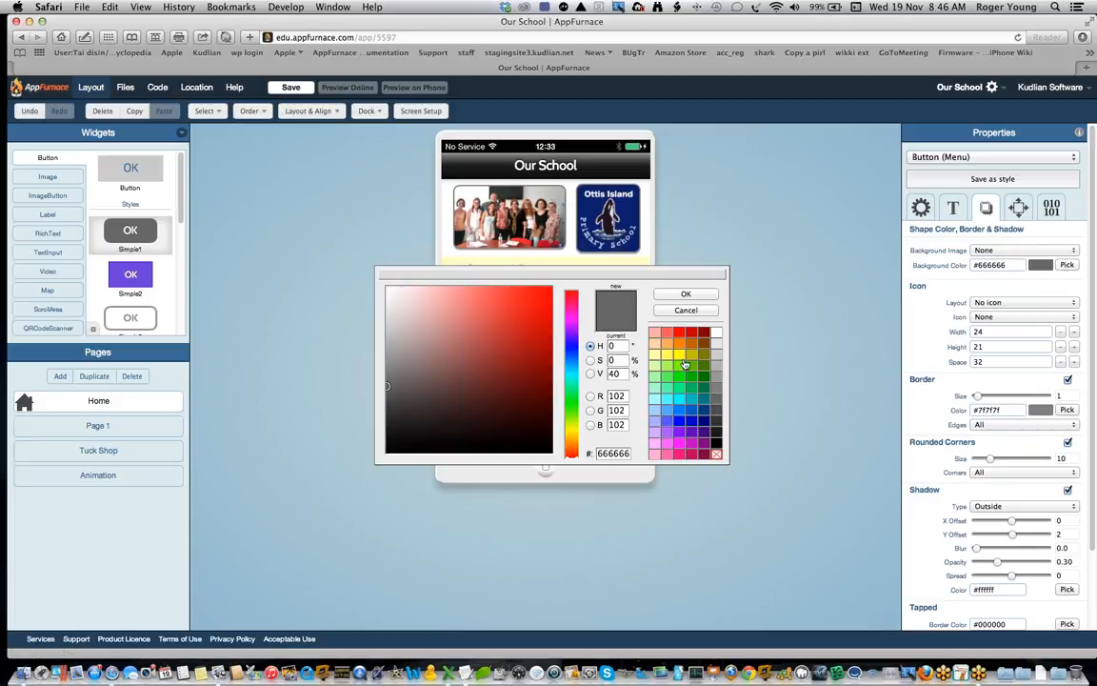
{"action": "left_click", "coordinate": [679, 403]}
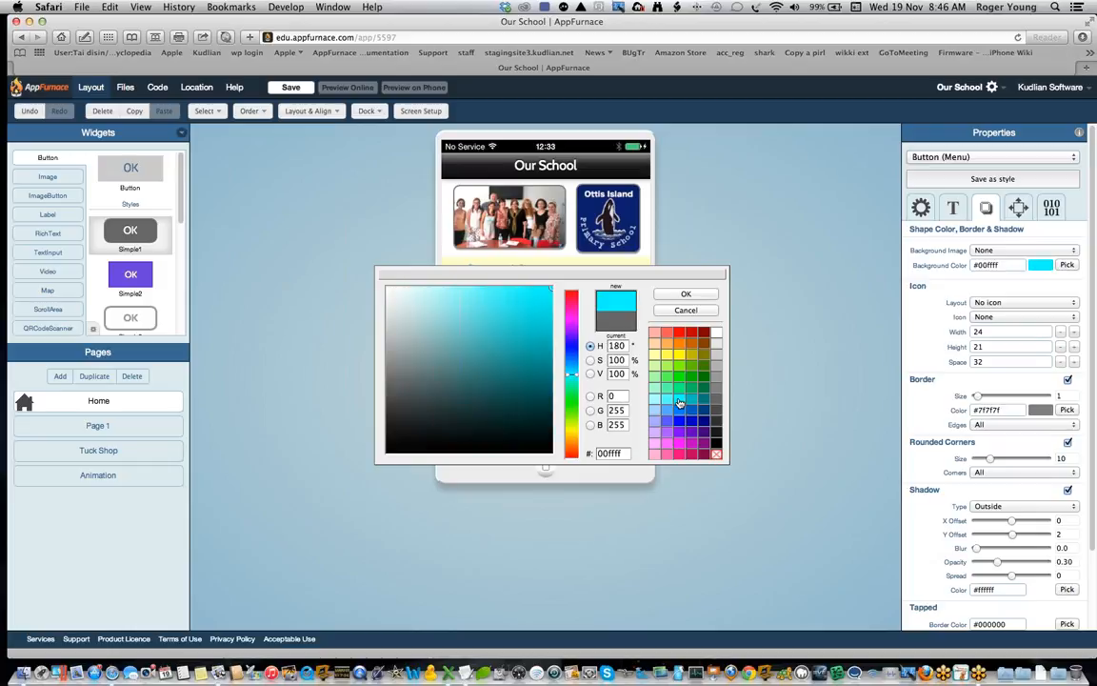
{"action": "left_click", "coordinate": [690, 296]}
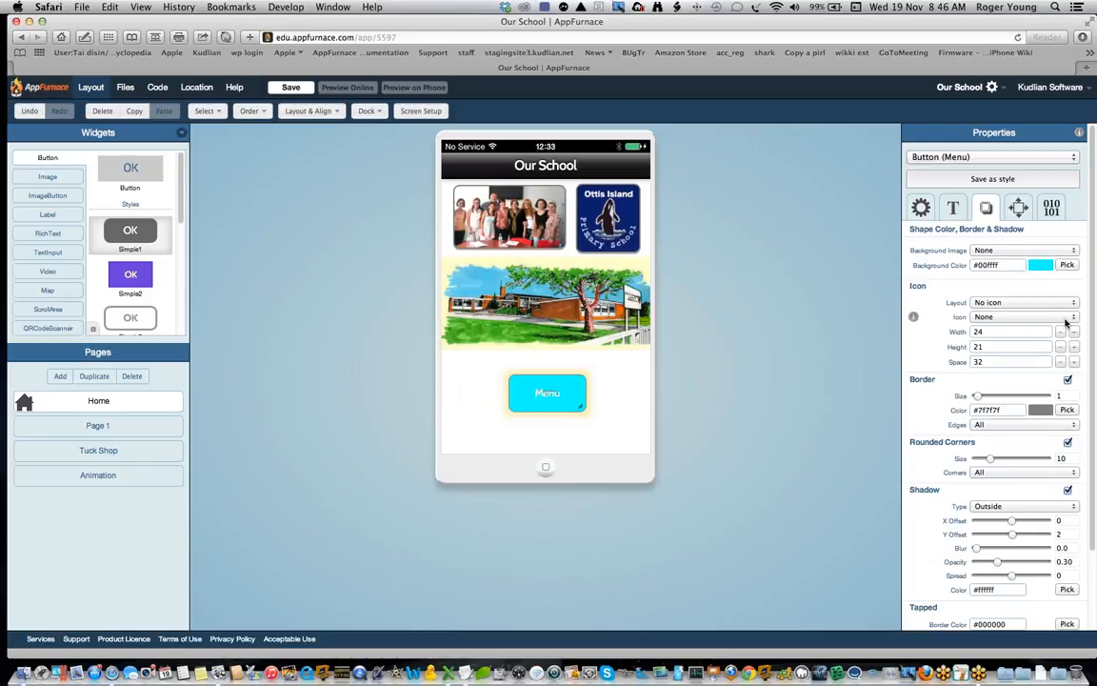
{"action": "left_click", "coordinate": [1068, 380]}
{"action": "left_click", "coordinate": [1068, 380]}
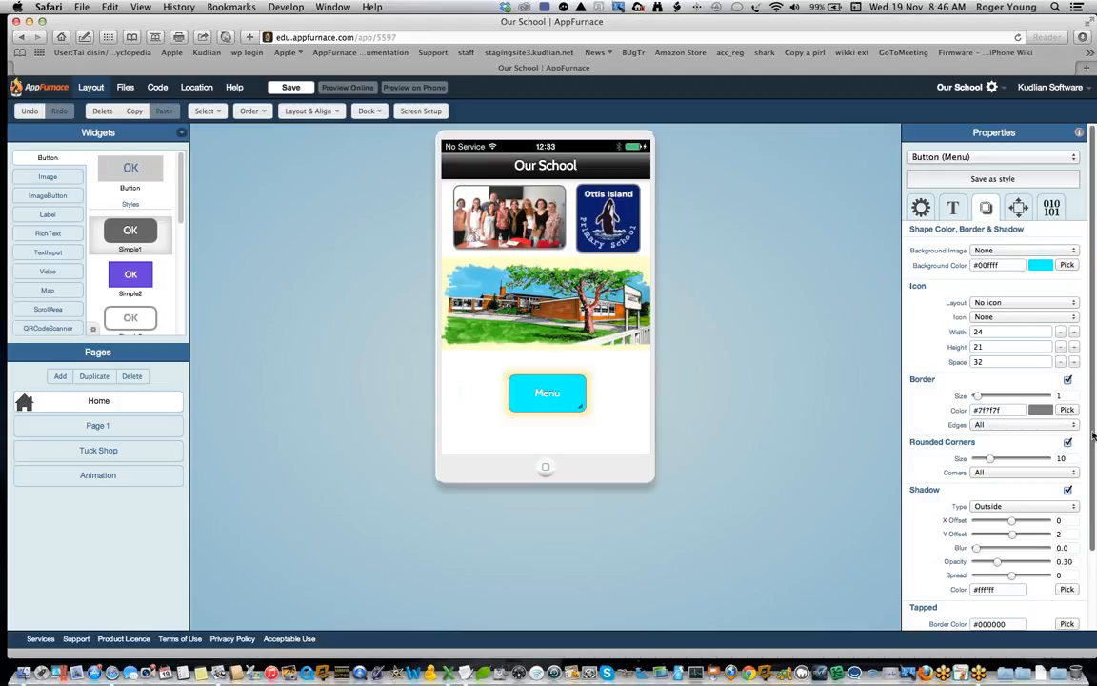
{"action": "scroll", "coordinate": [1094, 435], "scroll_direction": "down", "scroll_amount": 5}
{"action": "scroll", "coordinate": [1094, 436], "scroll_direction": "up", "scroll_amount": 5}
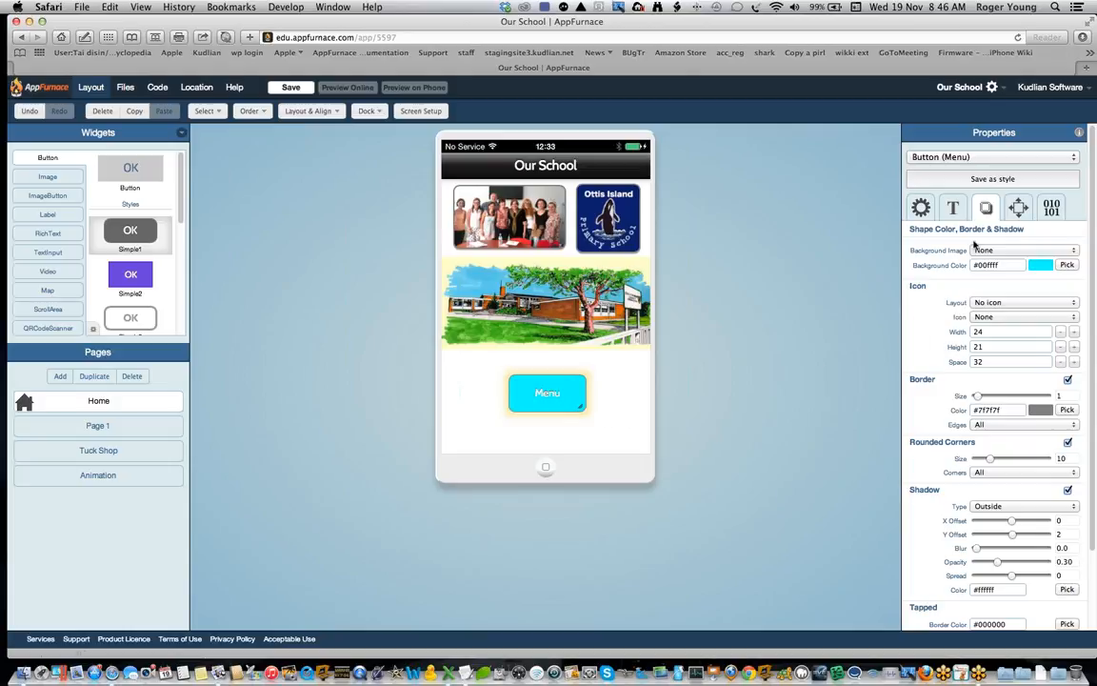
Step: Save the Menu button's appearance as a new style named "my button" and find it among the button styles
{"action": "left_click", "coordinate": [993, 180]}
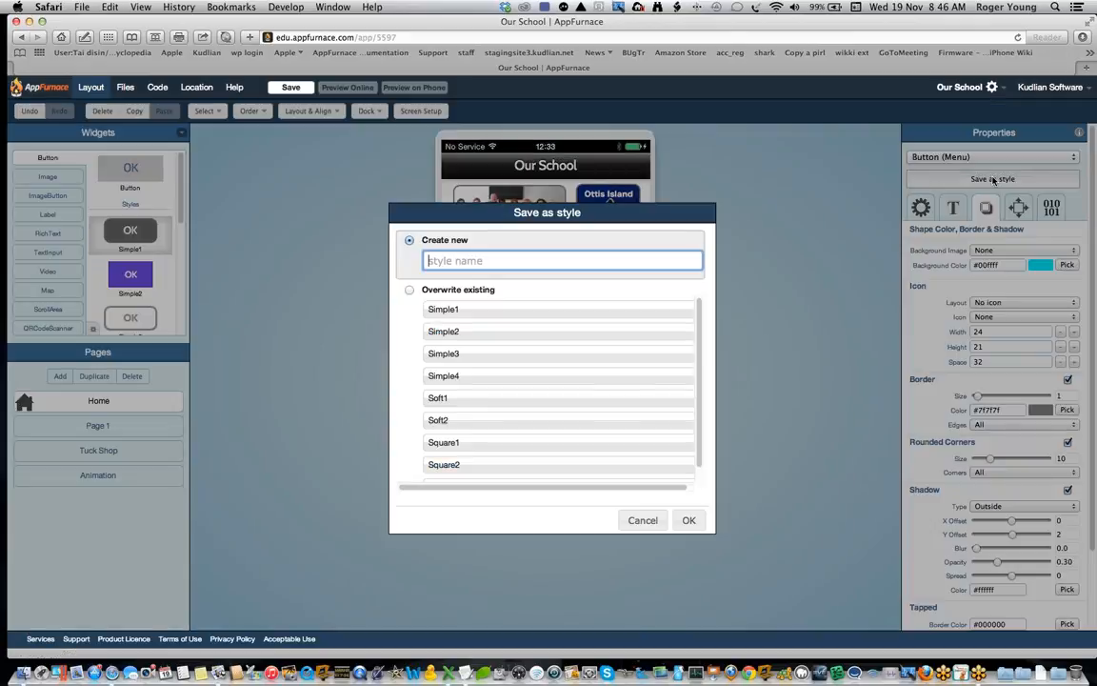
{"action": "type", "text": "my button"}
{"action": "key", "text": "Return"}
{"action": "scroll", "coordinate": [164, 186], "scroll_direction": "down", "scroll_amount": 10}
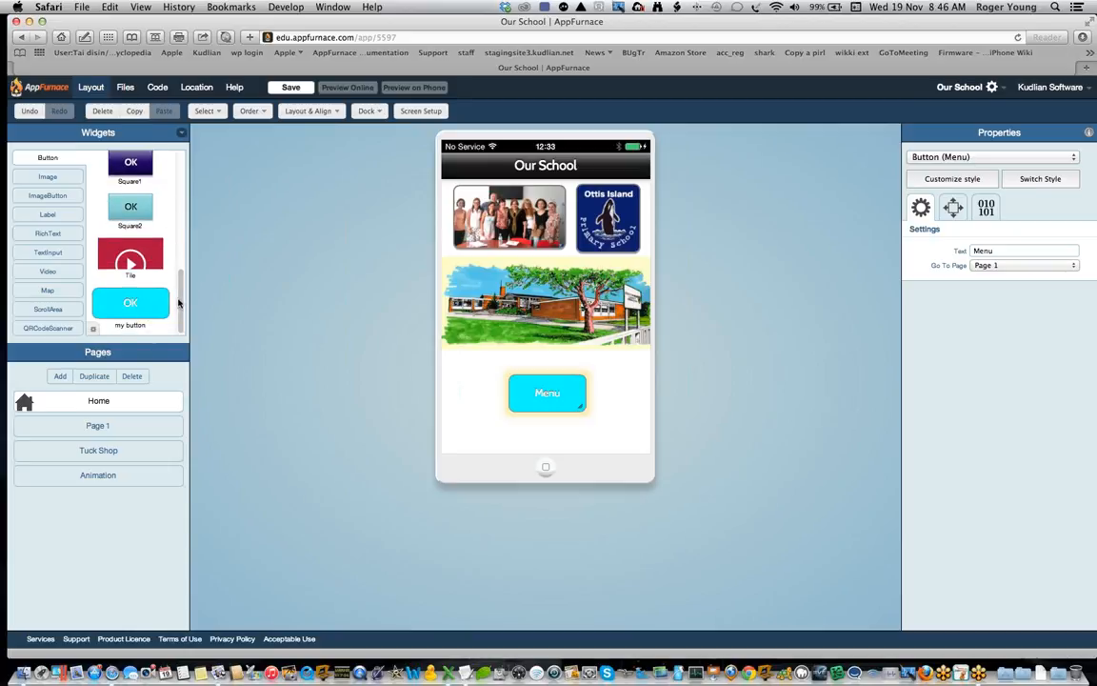
{"action": "scroll", "coordinate": [184, 298], "scroll_direction": "up", "scroll_amount": 1}
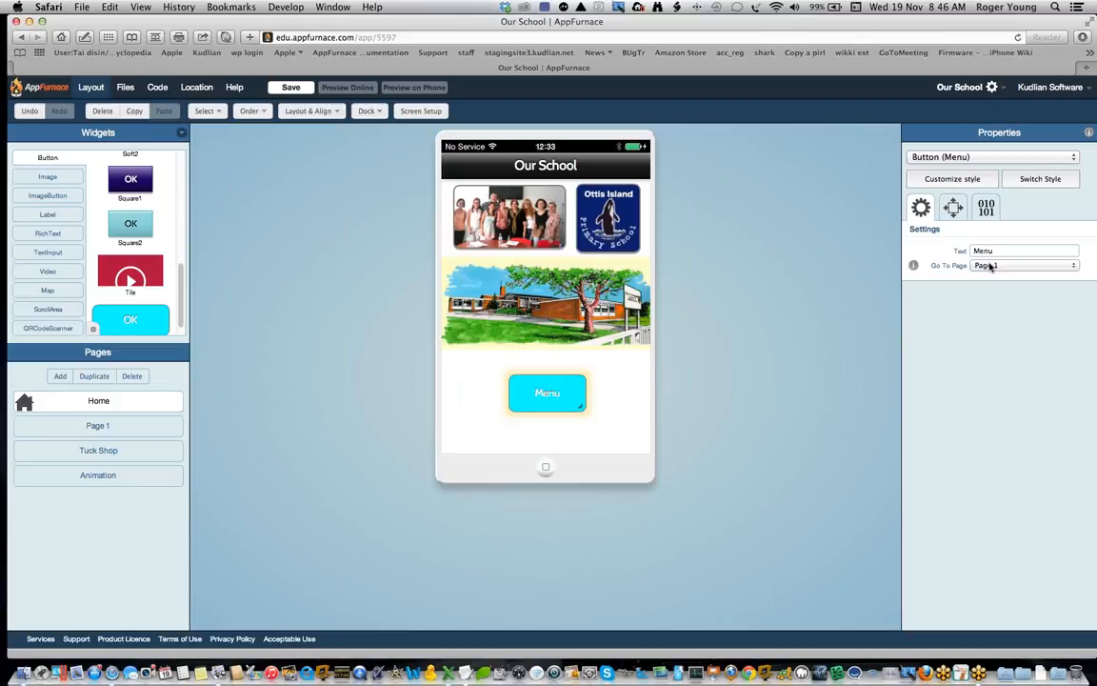
Step: Link the animation1.jpg image button on Page 1 to the Animation page and check the tuck shop button's link
{"action": "left_click", "coordinate": [159, 434]}
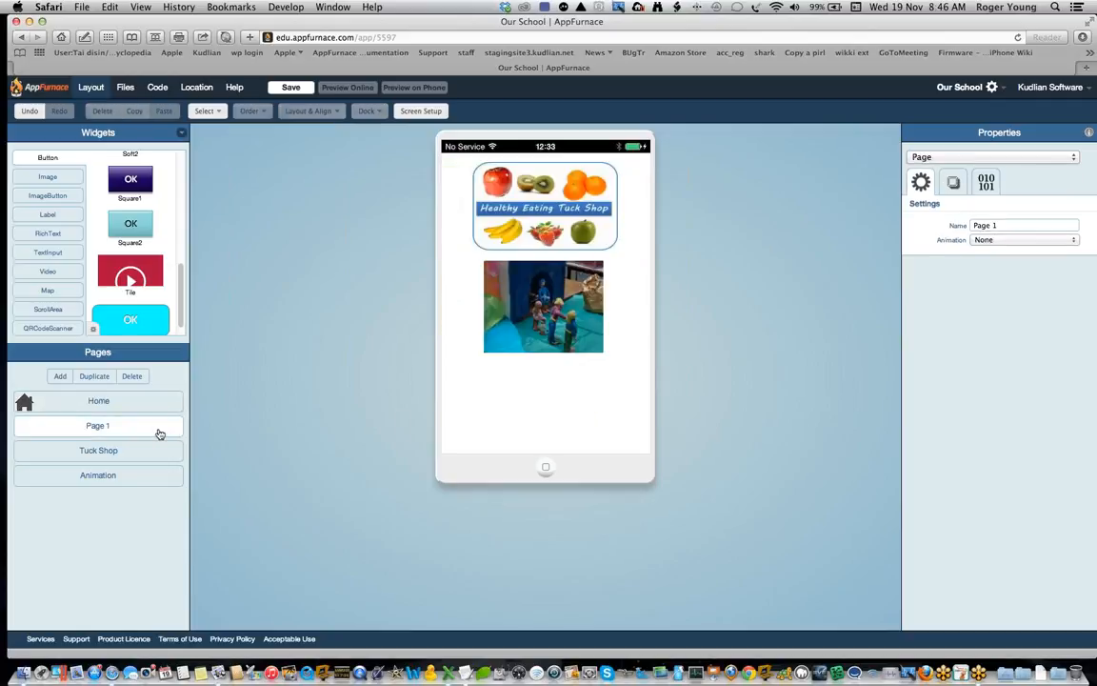
{"action": "left_click", "coordinate": [545, 311]}
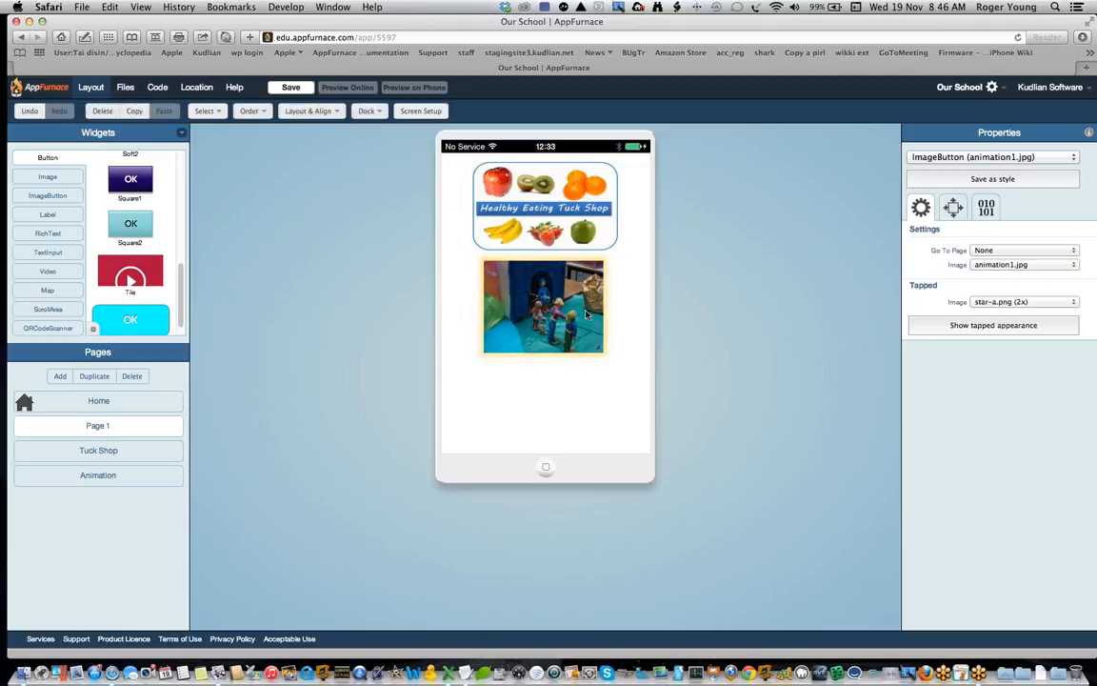
{"action": "left_click", "coordinate": [1048, 250]}
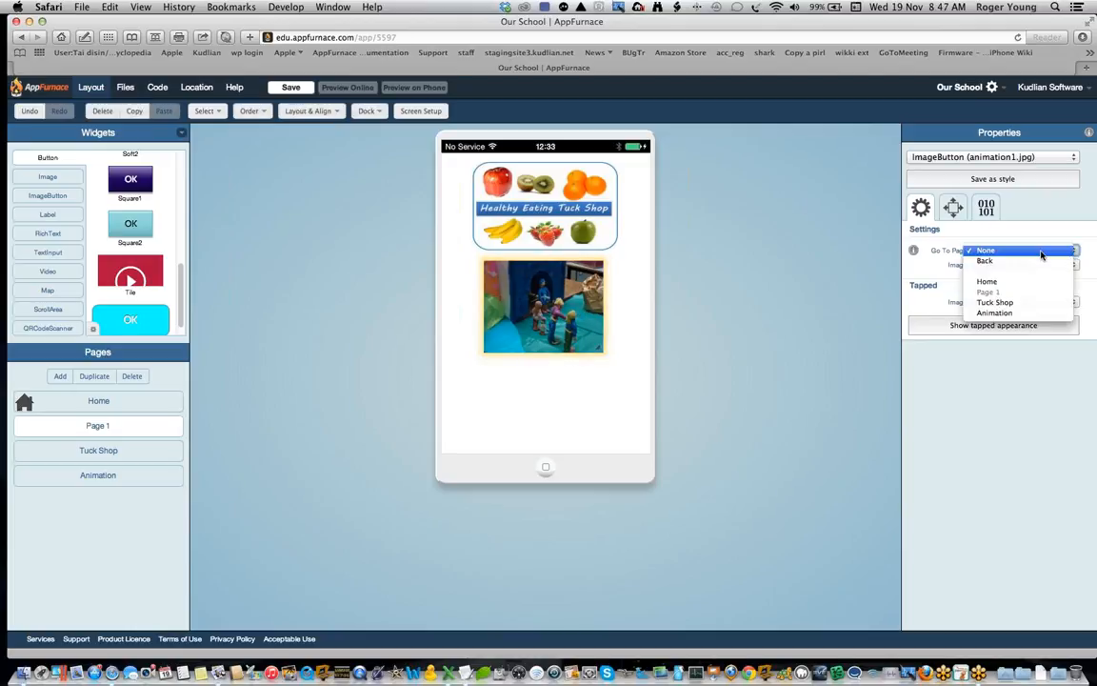
{"action": "left_click", "coordinate": [1033, 315]}
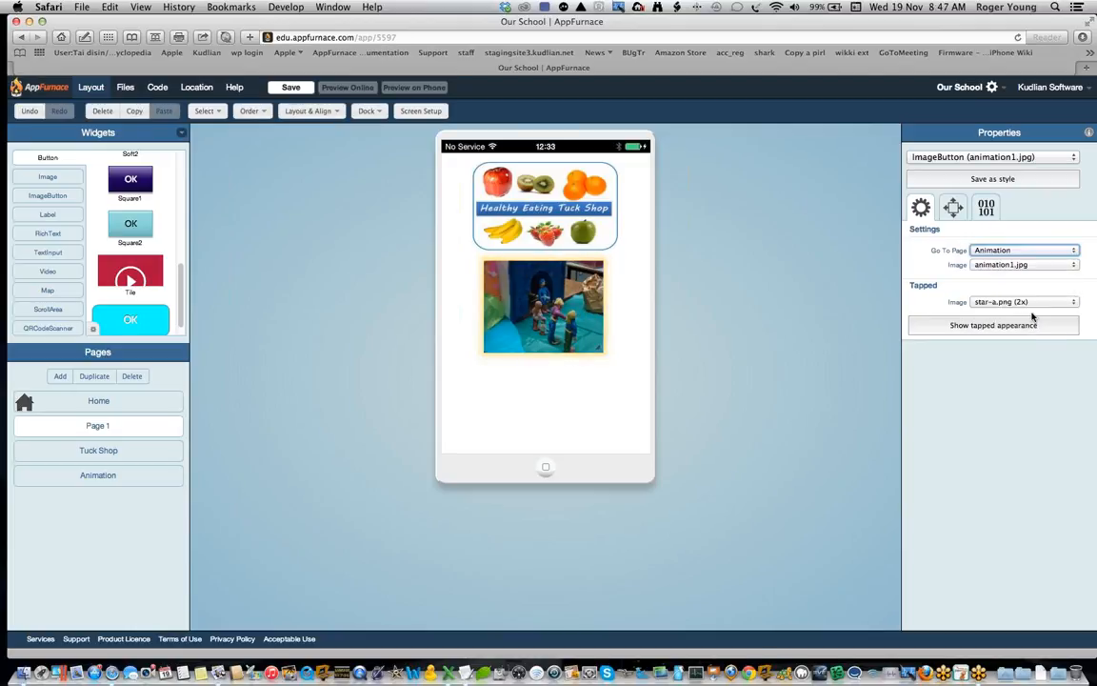
{"action": "left_click", "coordinate": [591, 224]}
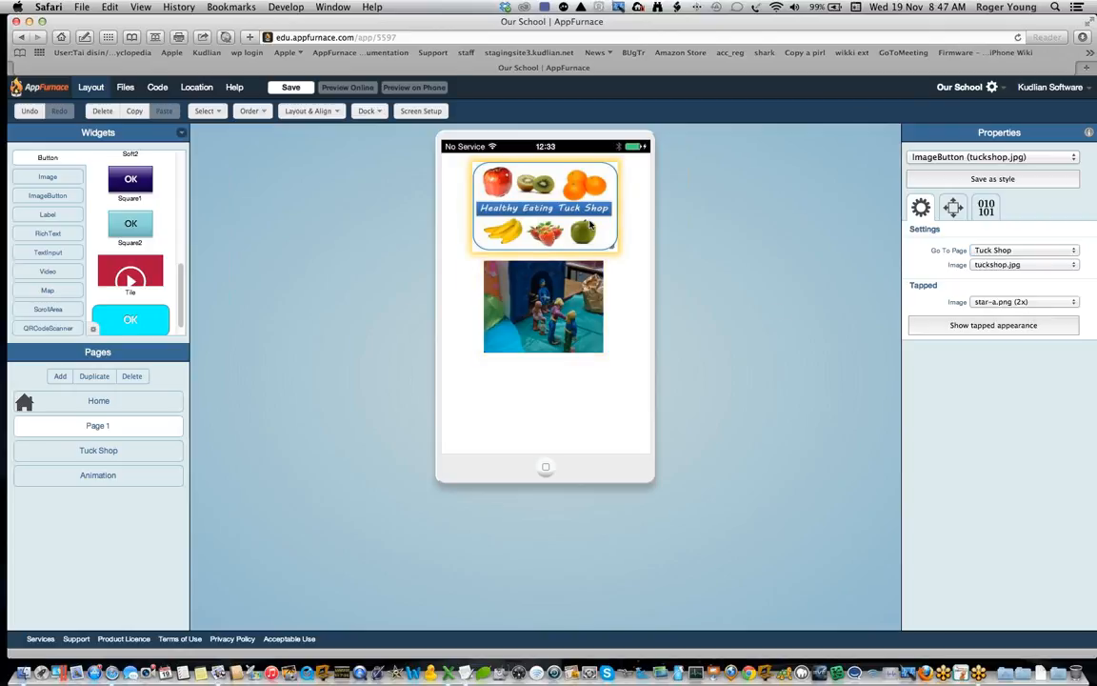
{"action": "left_click", "coordinate": [595, 294]}
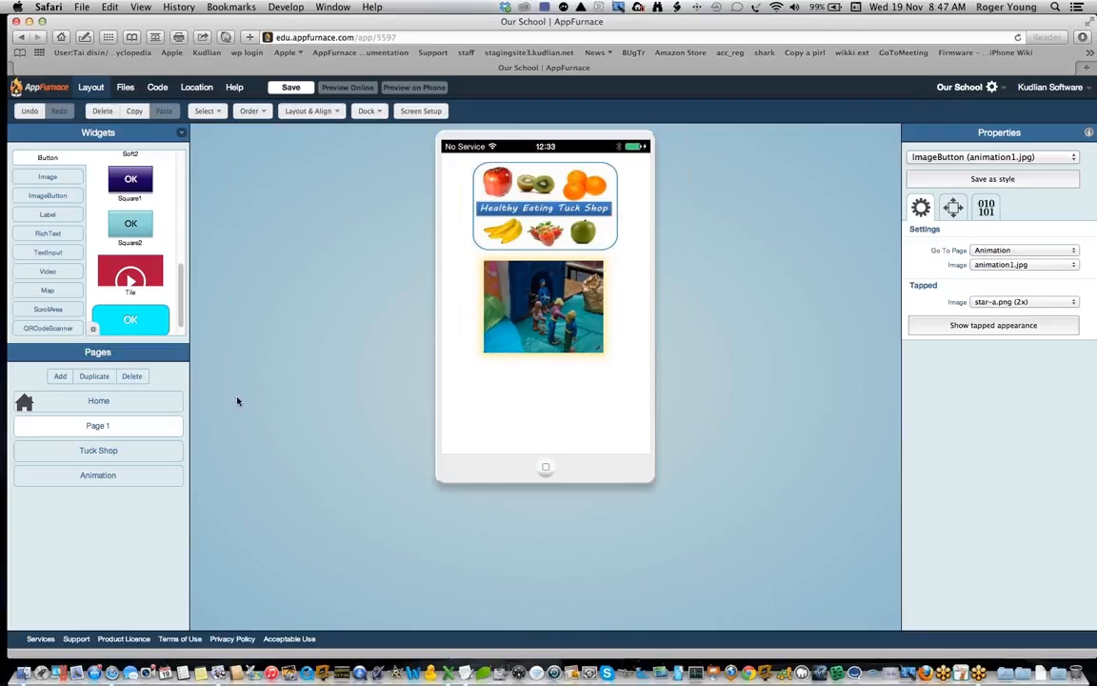
Step: Place an ImageButton on the Animation page, below the video near its lower-right corner
{"action": "left_click", "coordinate": [150, 476]}
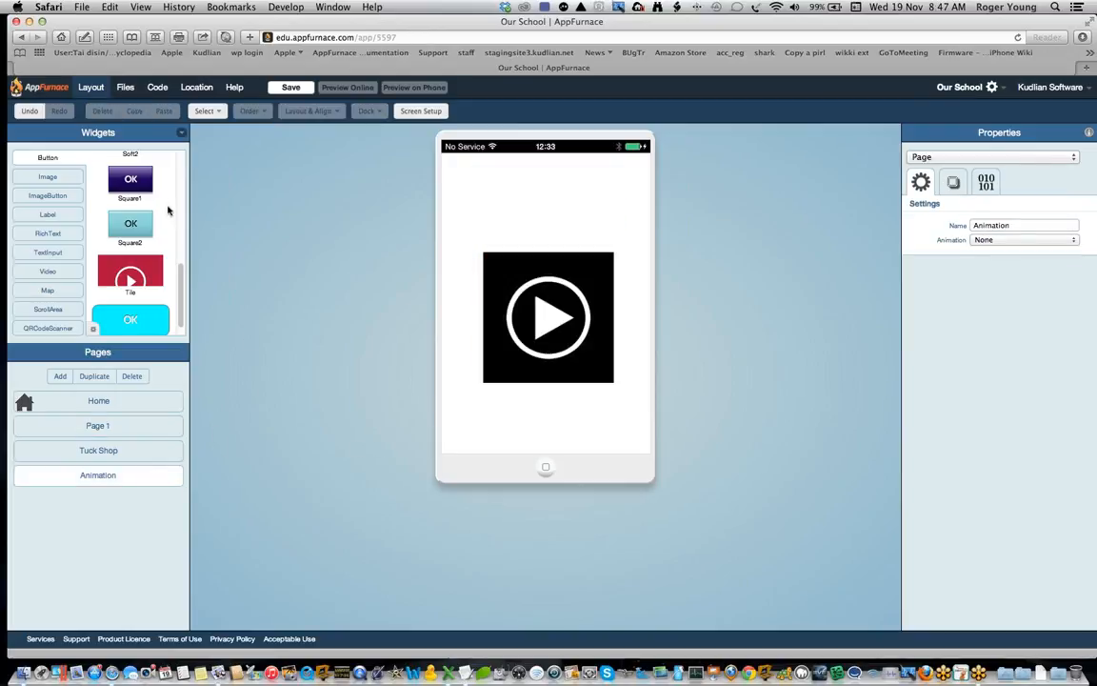
{"action": "scroll", "coordinate": [151, 207], "scroll_direction": "up", "scroll_amount": 5}
{"action": "left_click_drag", "start_coordinate": [135, 227], "coordinate": [162, 219]}
{"action": "left_click", "coordinate": [48, 196]}
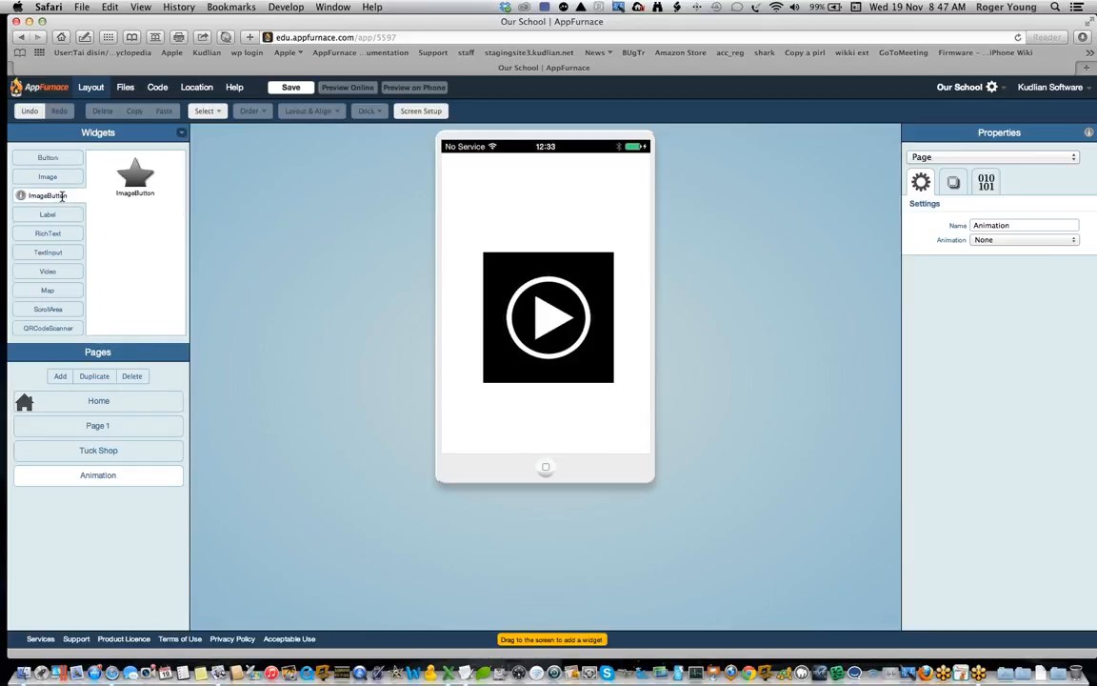
{"action": "left_click_drag", "start_coordinate": [143, 173], "coordinate": [619, 421]}
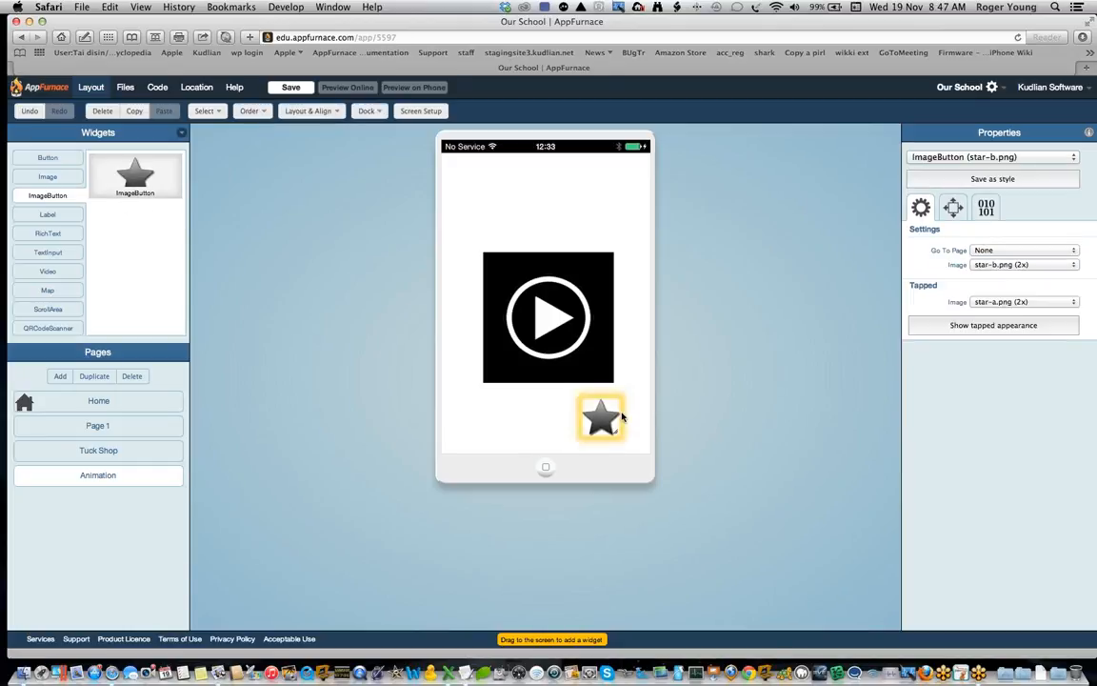
Step: Set the new image button's picture to home-icon.png and link it to the Home page
{"action": "left_click", "coordinate": [1029, 264]}
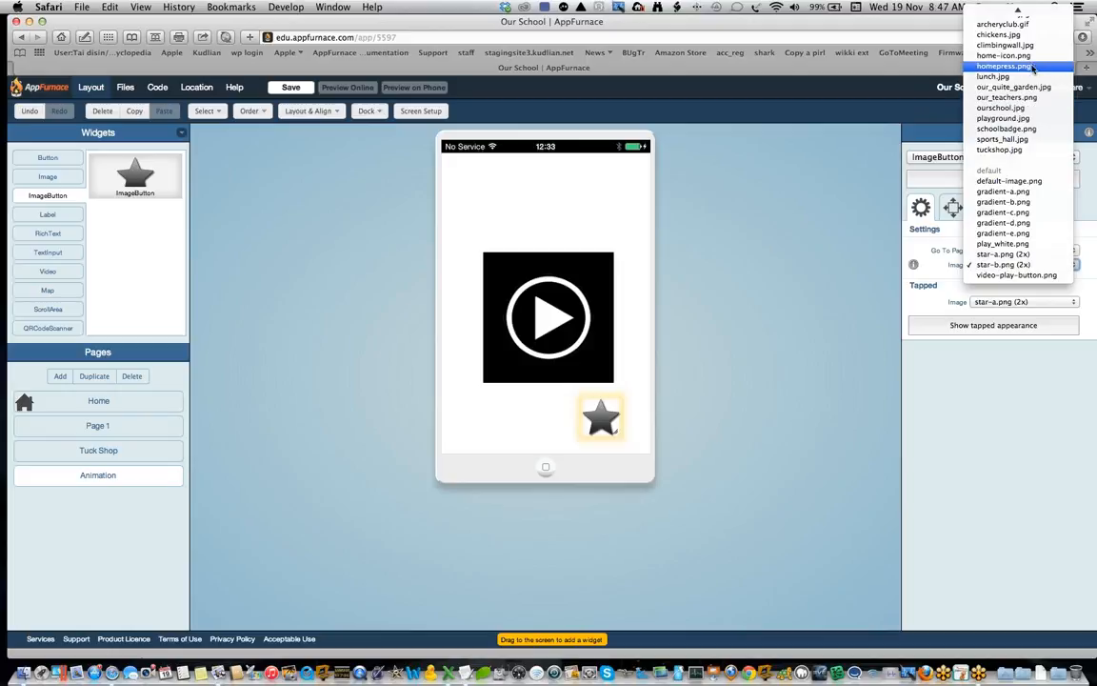
{"action": "left_click", "coordinate": [1030, 58]}
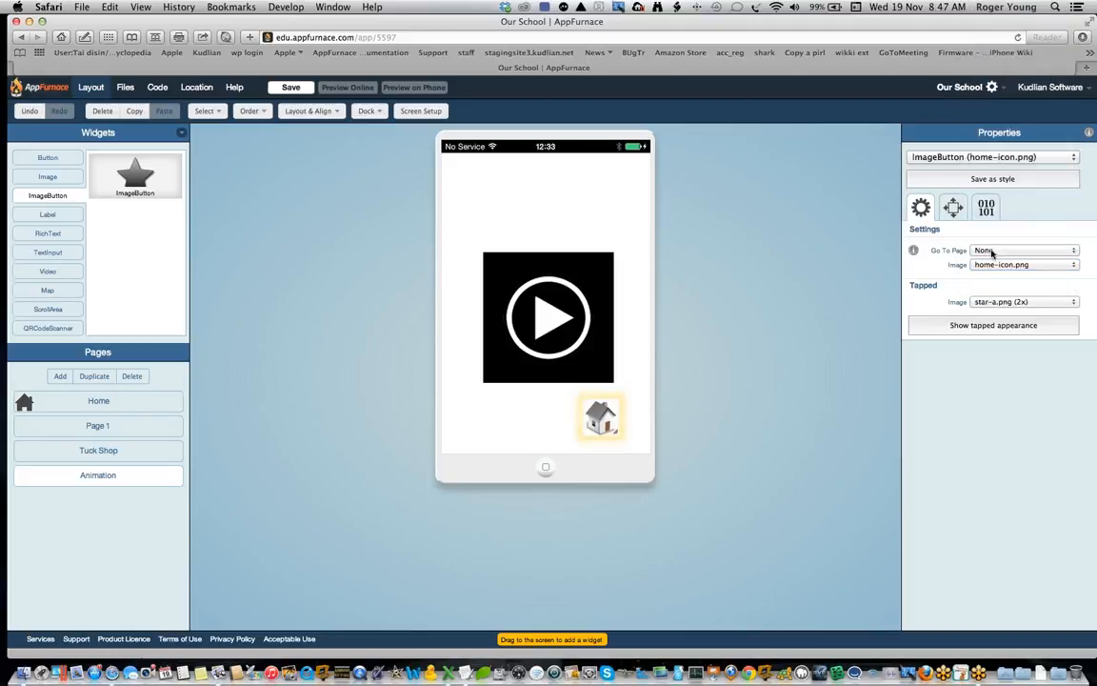
{"action": "left_click", "coordinate": [991, 251]}
{"action": "left_click", "coordinate": [997, 286]}
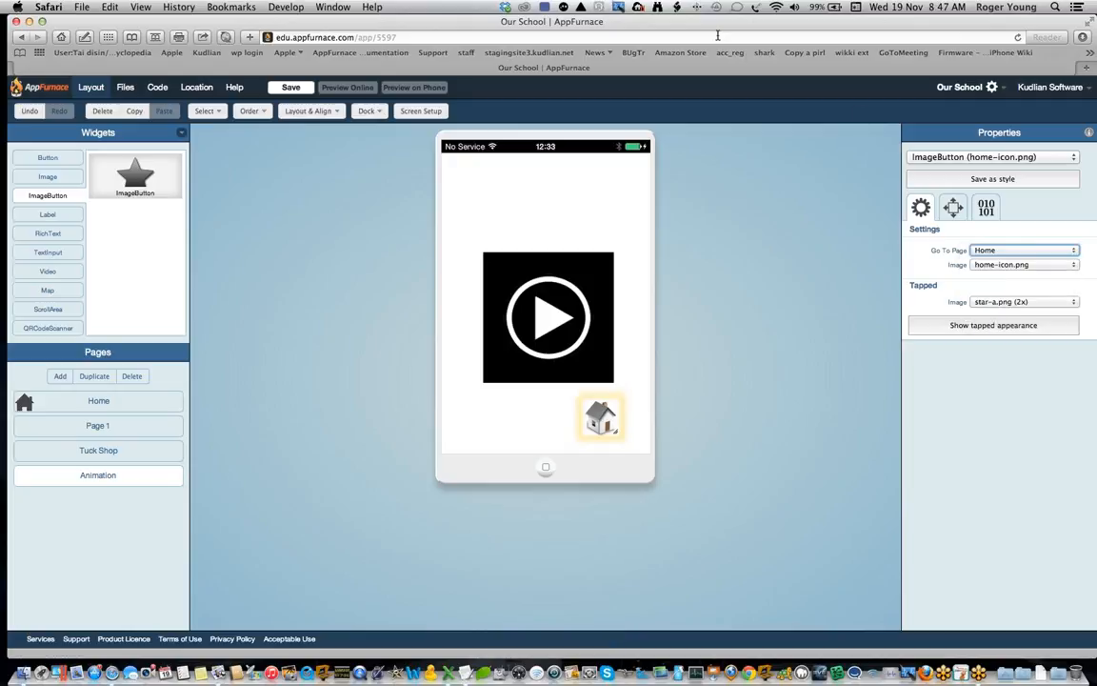
Step: Save the app and test the Menu button, animation picture, video and home icon in the online preview
{"action": "left_click", "coordinate": [291, 88]}
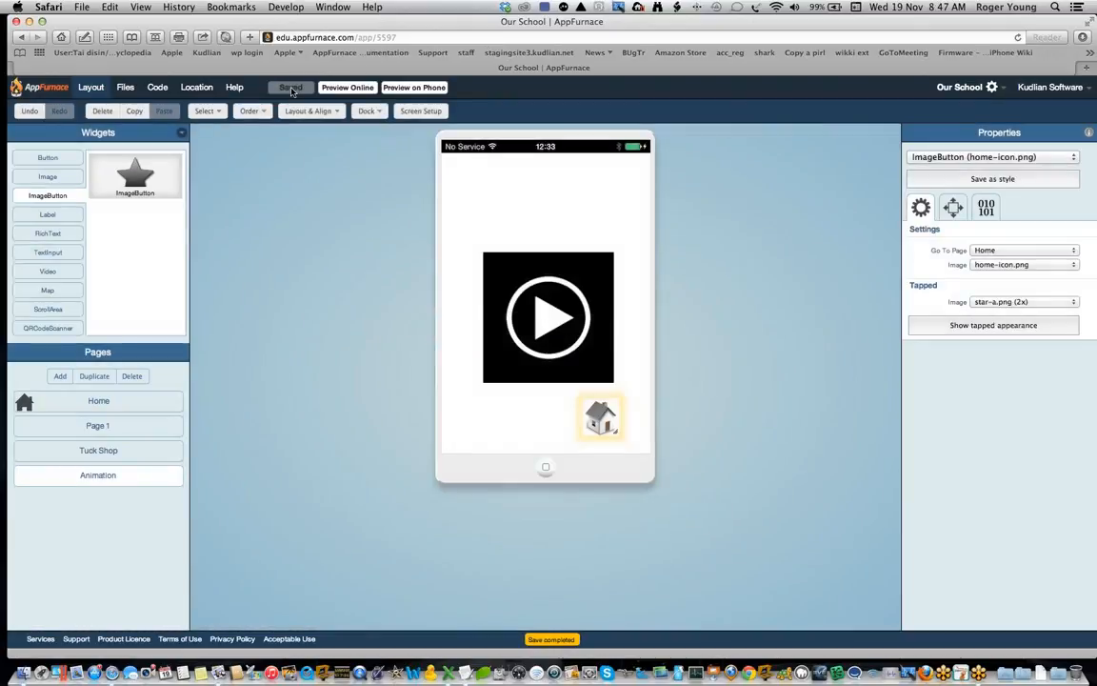
{"action": "left_click", "coordinate": [348, 87]}
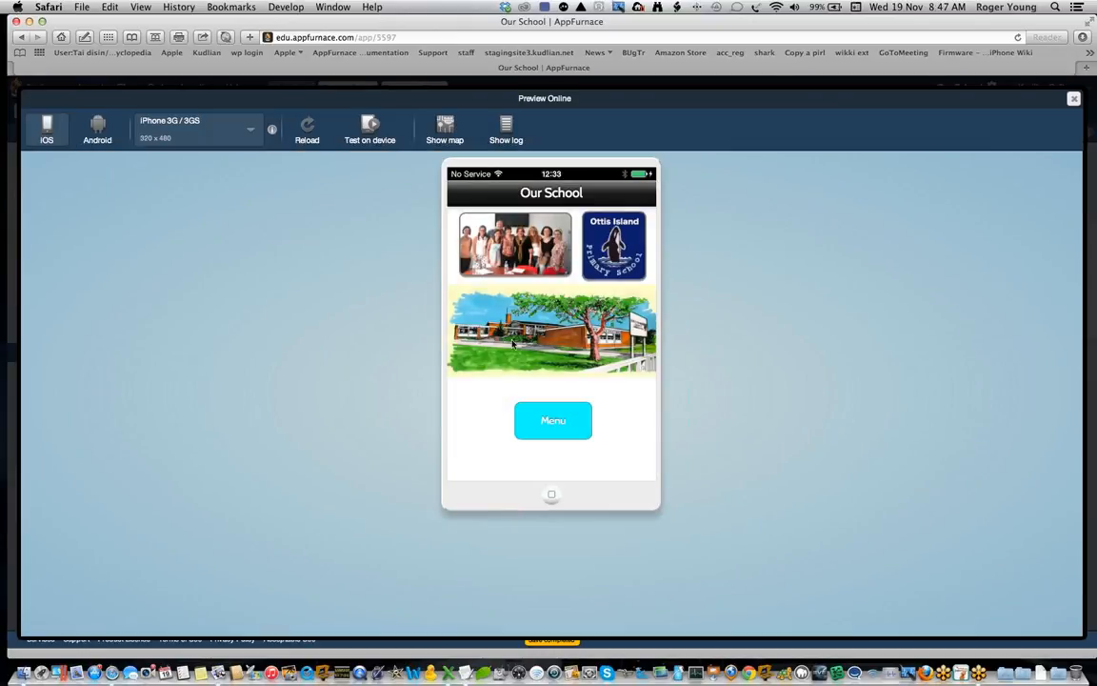
{"action": "left_click", "coordinate": [561, 429]}
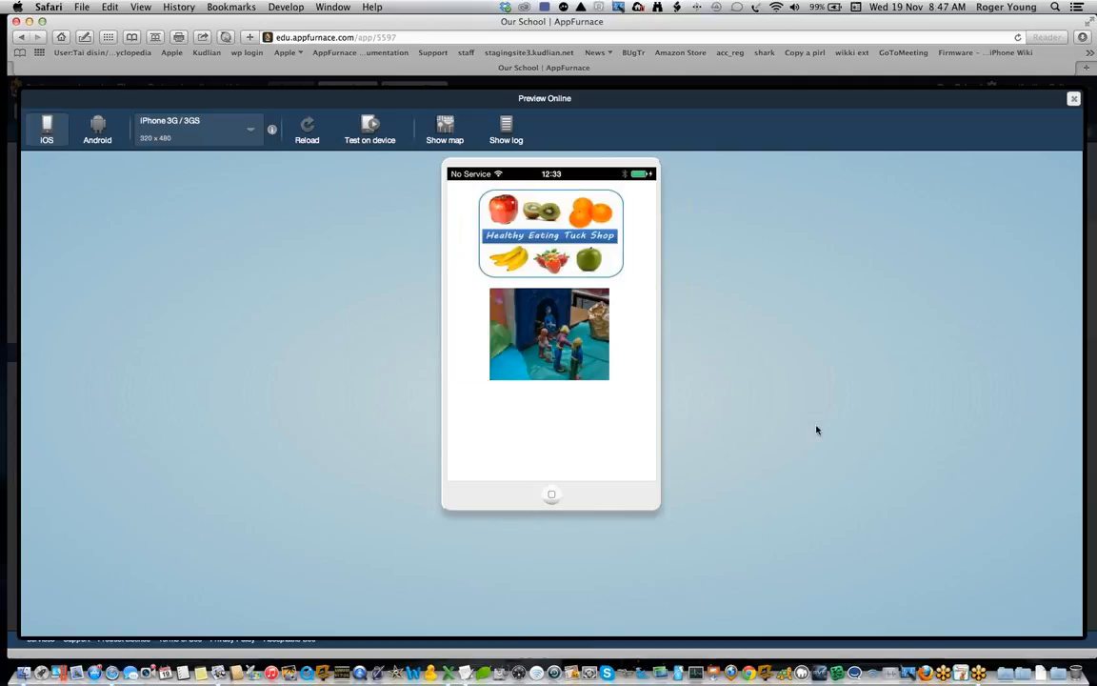
{"action": "left_click", "coordinate": [565, 354]}
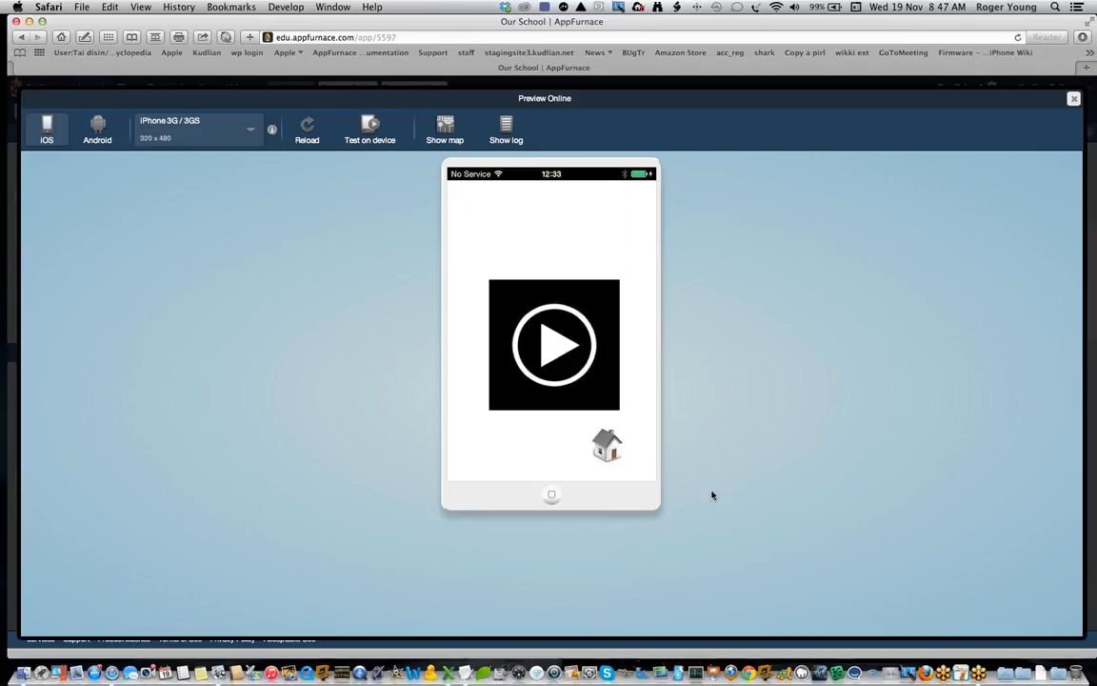
{"action": "left_click", "coordinate": [552, 351]}
{"action": "left_click", "coordinate": [606, 448]}
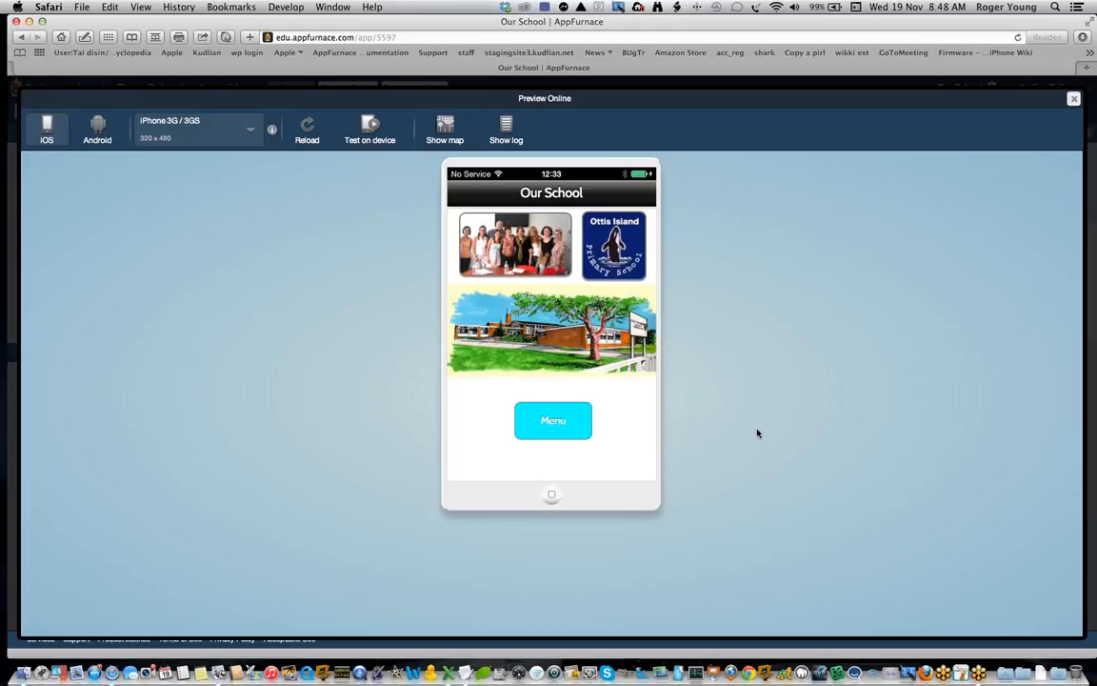
{"action": "left_click", "coordinate": [1074, 98]}
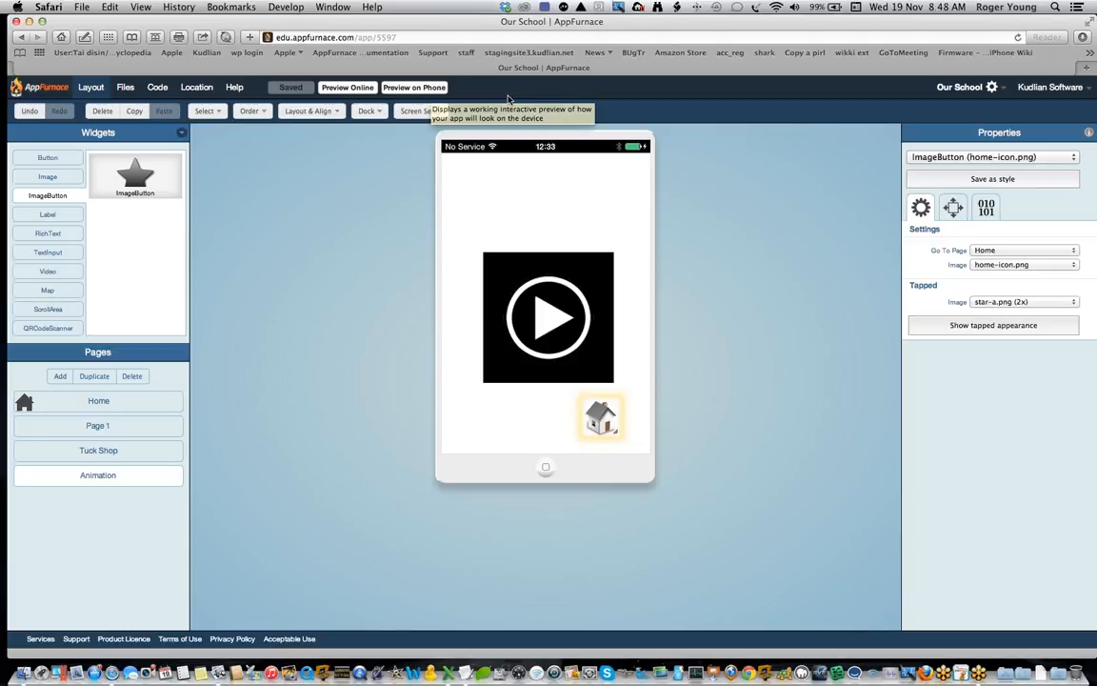
Step: Review the instructions and QR code for previewing the app on a phone
{"action": "left_click", "coordinate": [437, 88]}
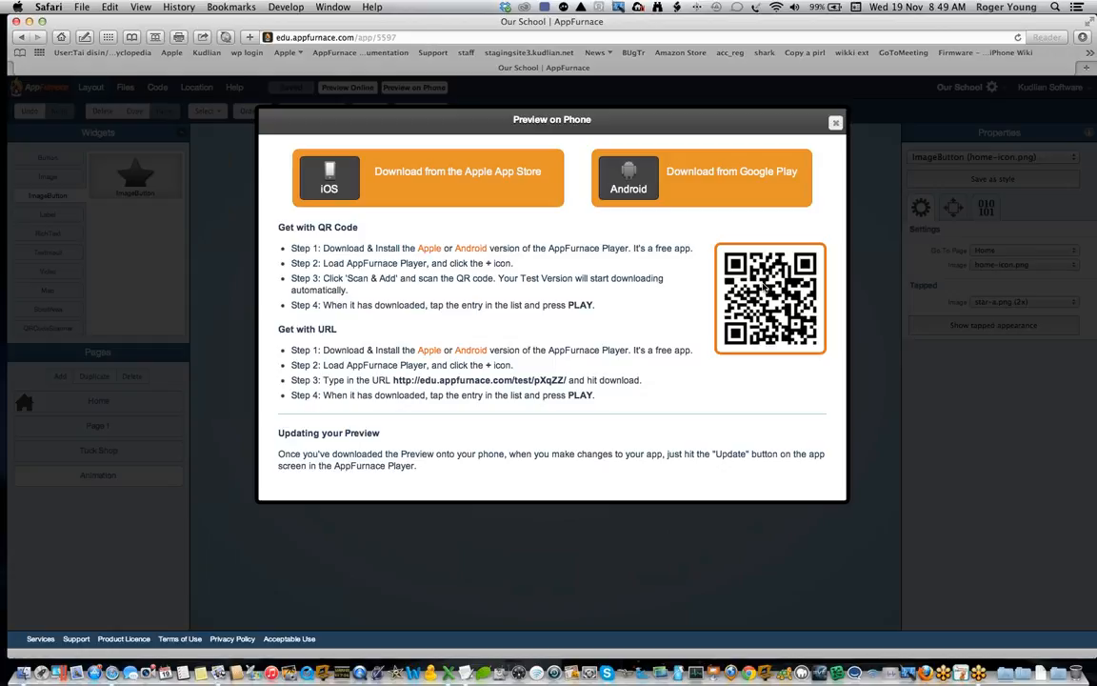
{"action": "left_click", "coordinate": [835, 122]}
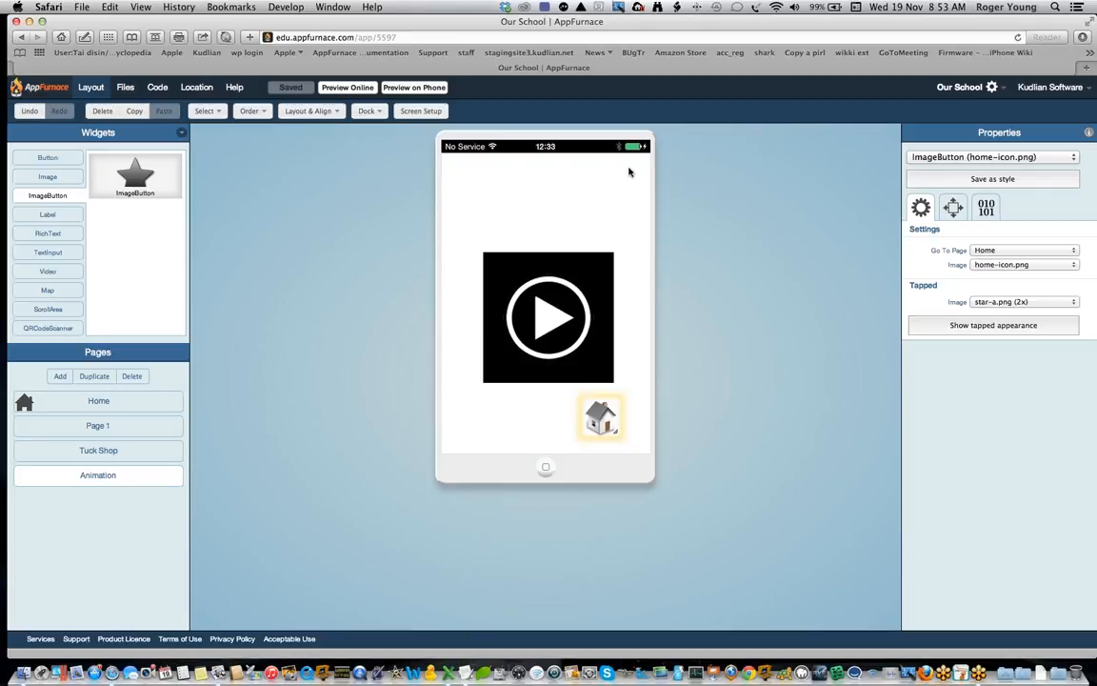
{"action": "left_click", "coordinate": [412, 87]}
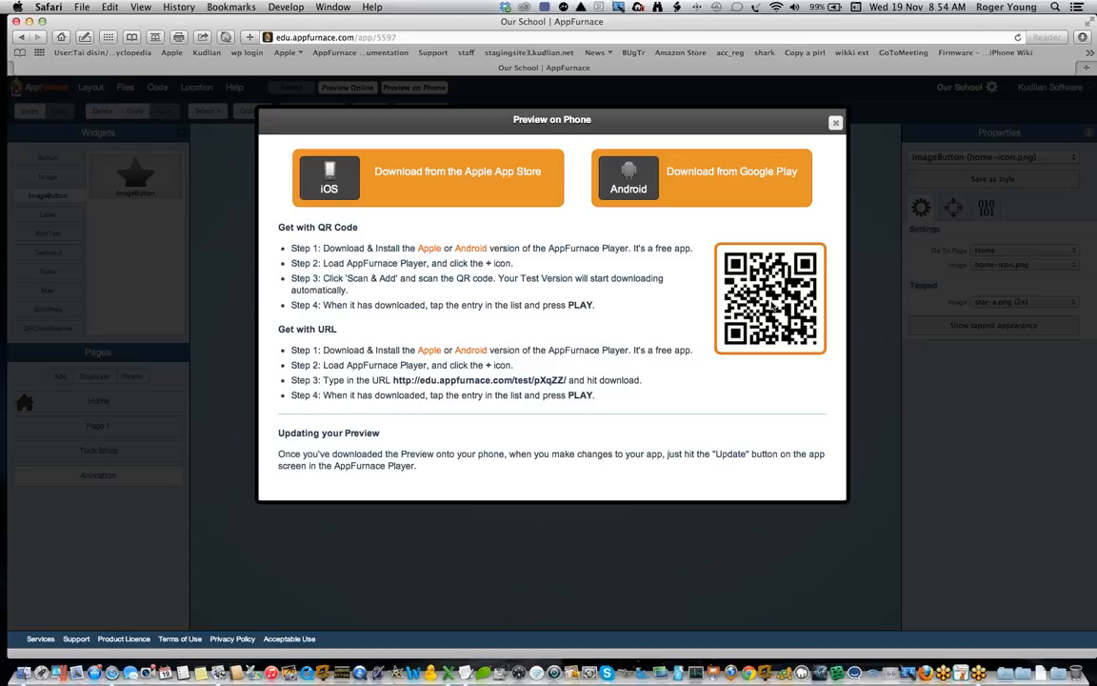
{"action": "left_click", "coordinate": [835, 124]}
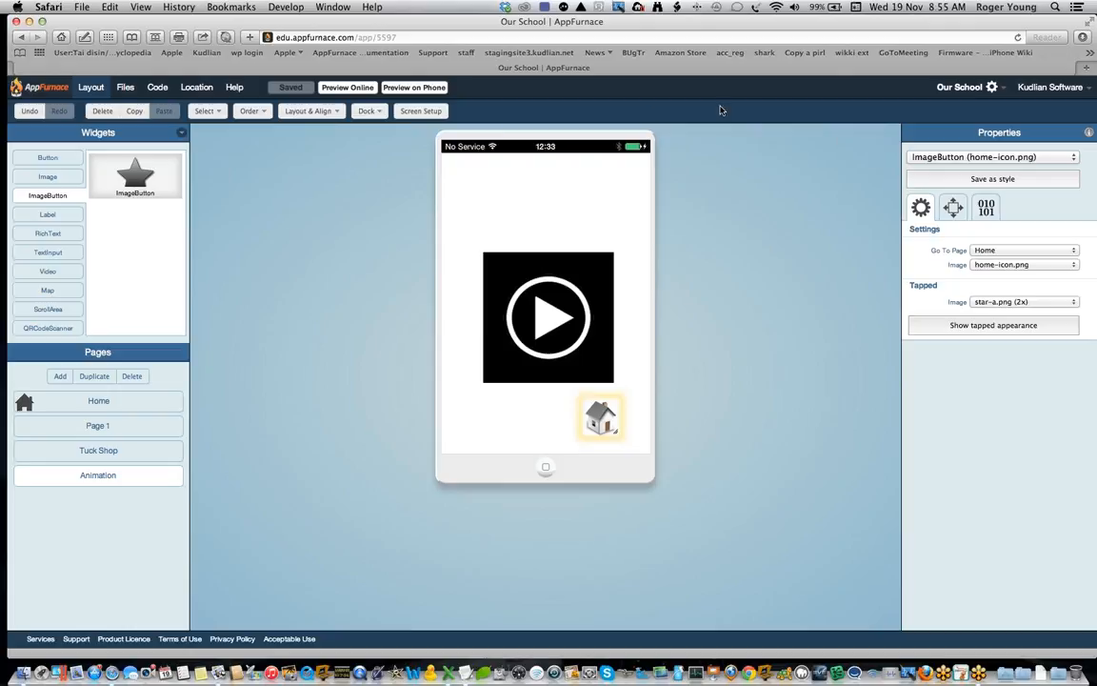
Step: Select all the widgets on the Home page and review the available layout and alignment options
{"action": "left_click", "coordinate": [122, 405]}
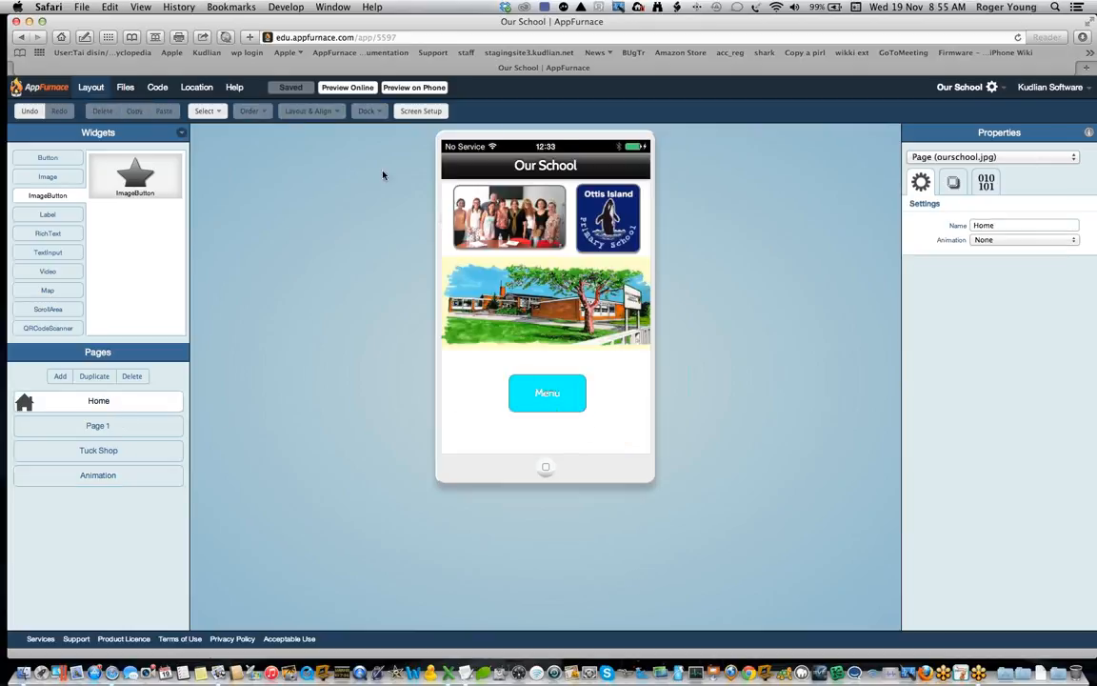
{"action": "left_click", "coordinate": [527, 387]}
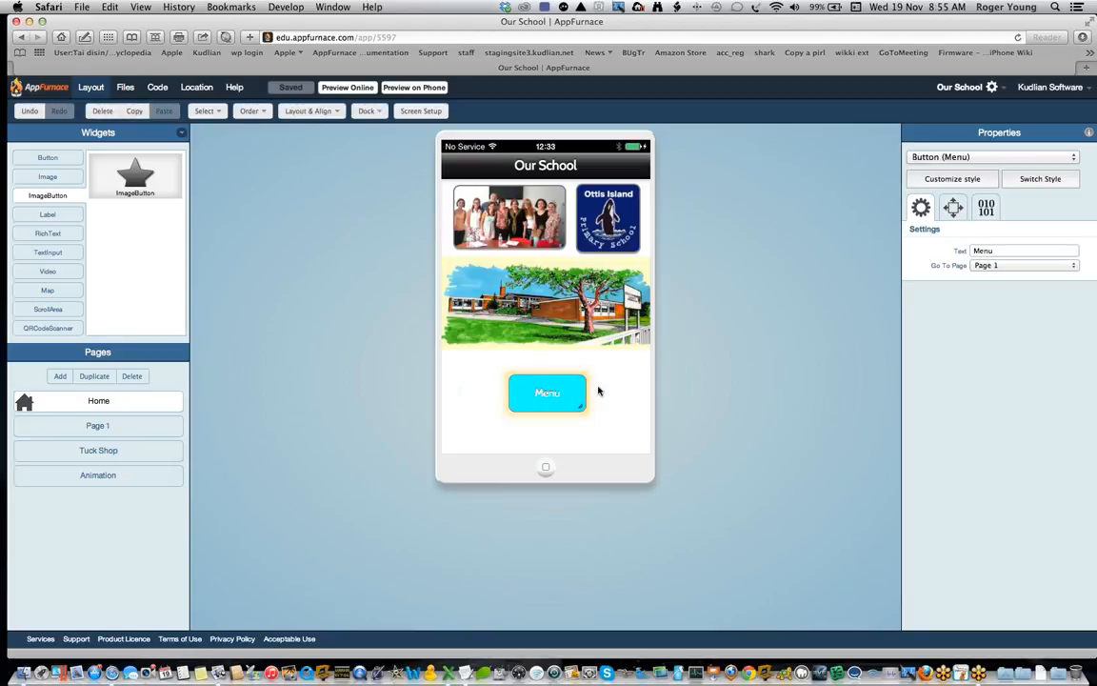
{"action": "left_click_drag", "start_coordinate": [621, 417], "coordinate": [429, 185]}
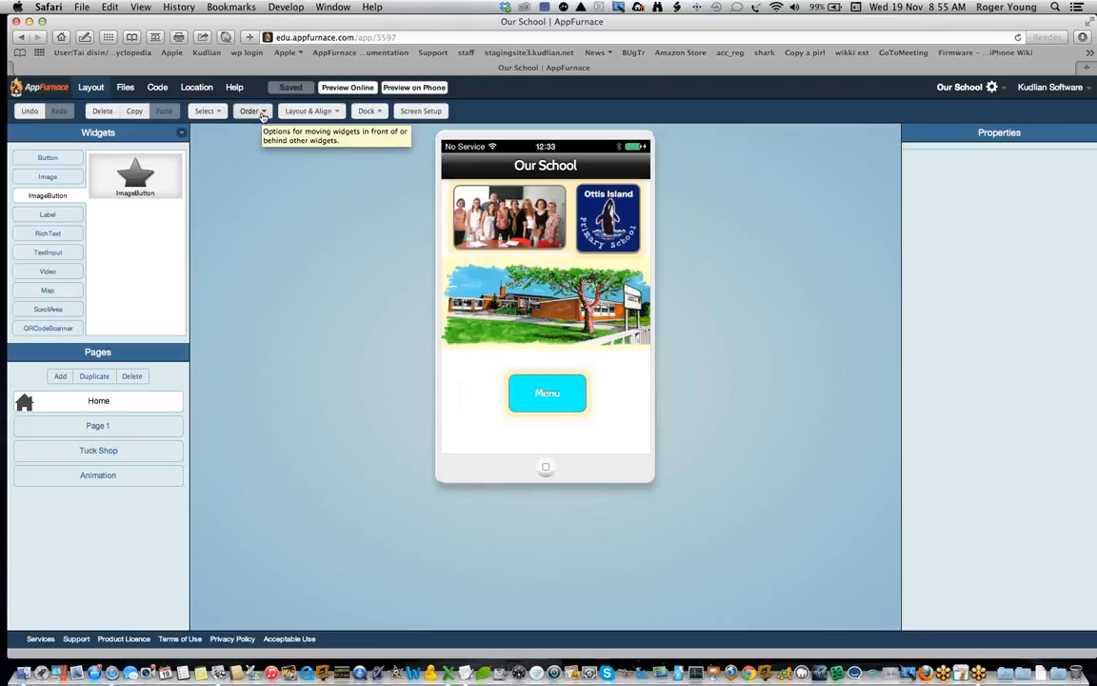
{"action": "left_click", "coordinate": [333, 113]}
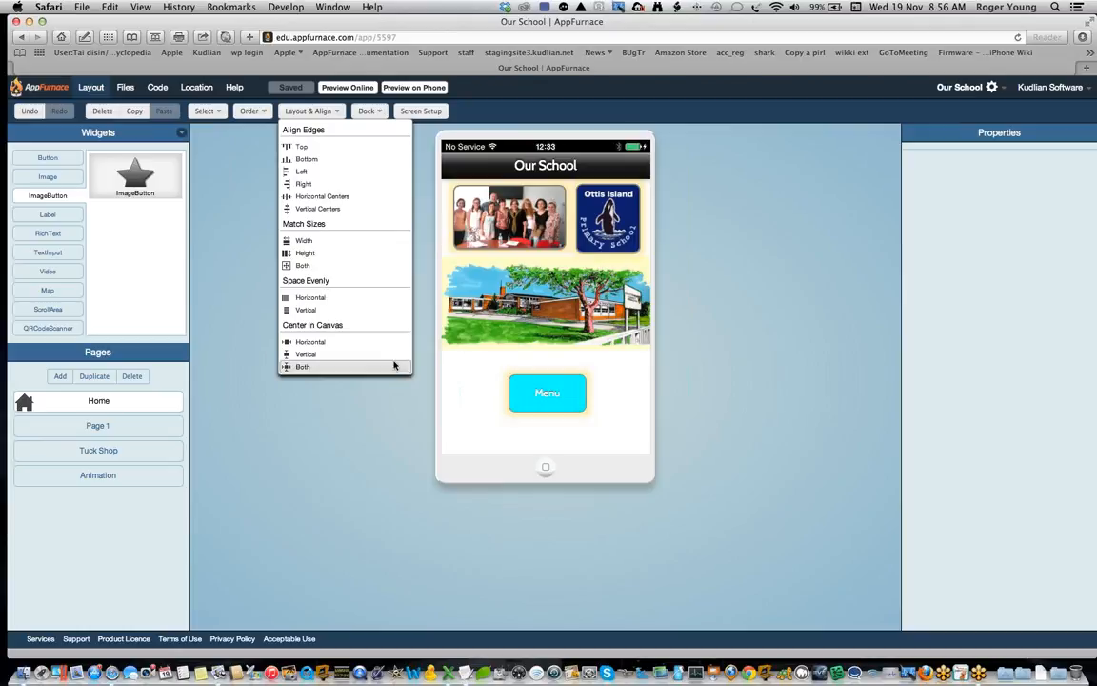
{"action": "left_click", "coordinate": [320, 482]}
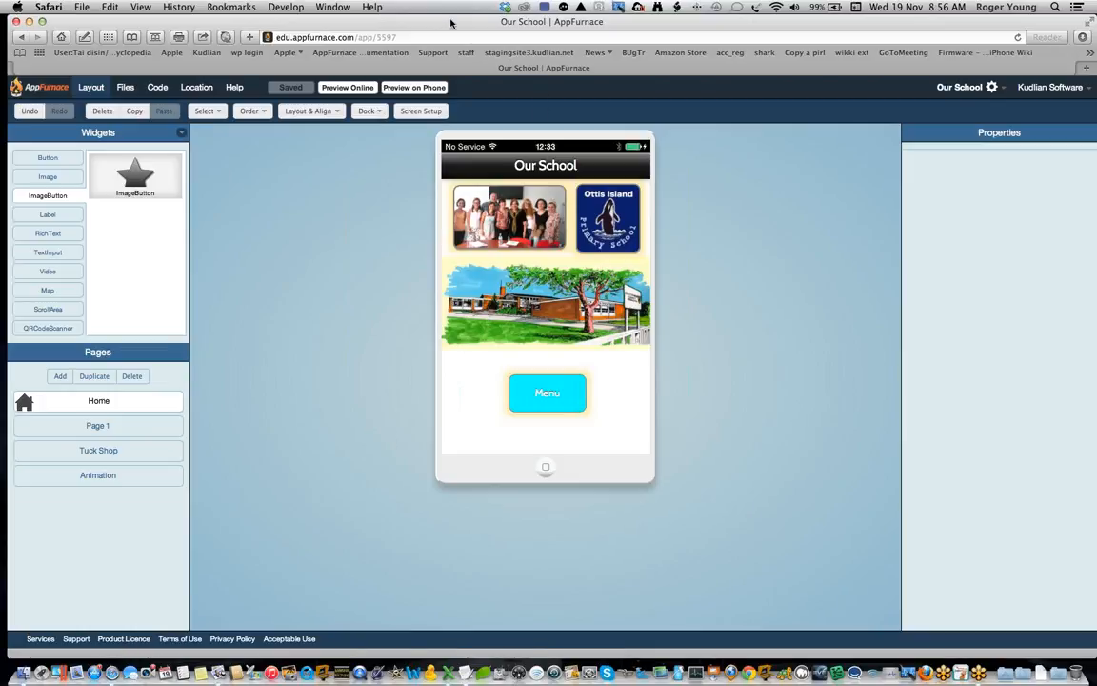
Step: Open the AppFurnace resources page of the Kudlian website in a new browser tab
{"action": "key", "text": "super+t"}
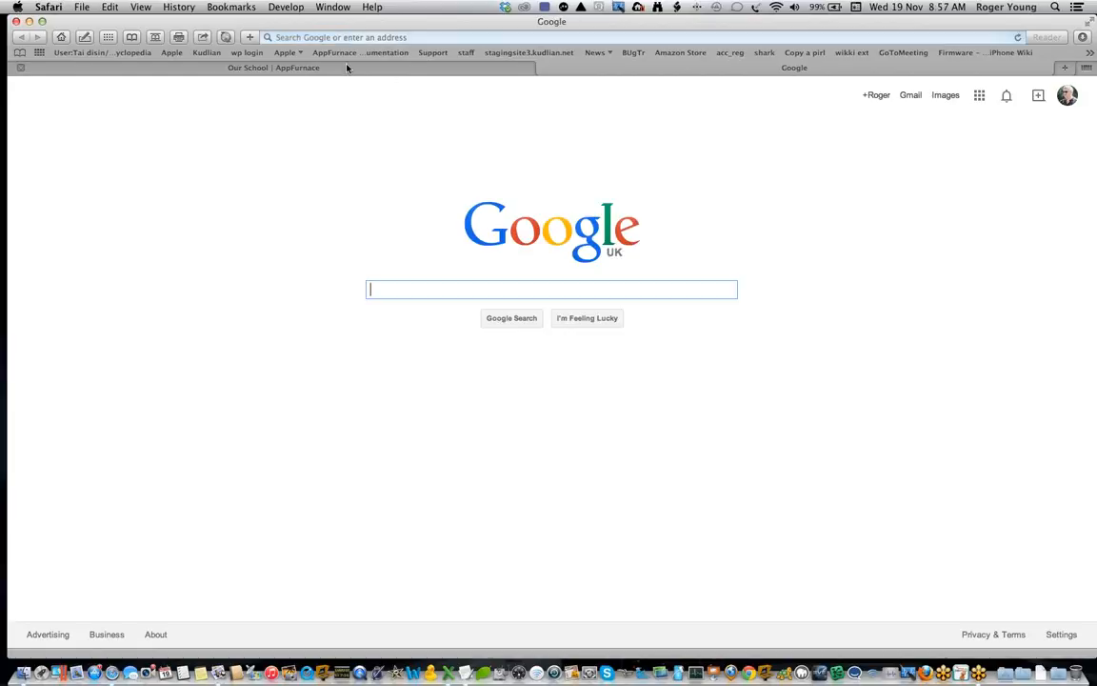
{"action": "left_click", "coordinate": [207, 52]}
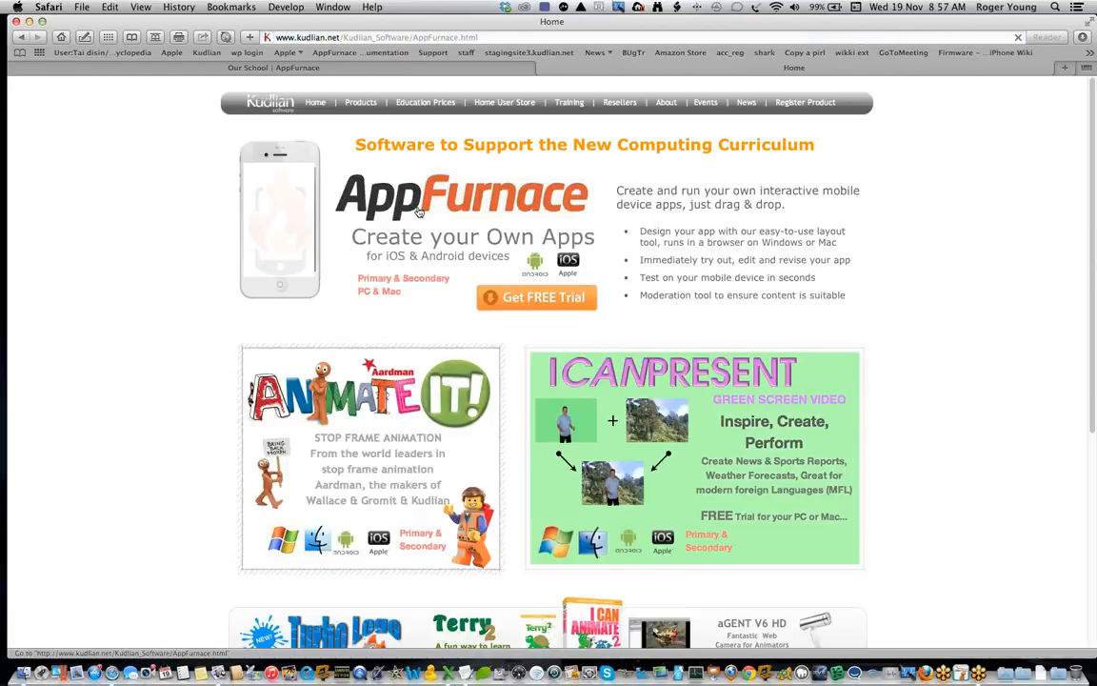
{"action": "left_click", "coordinate": [415, 219]}
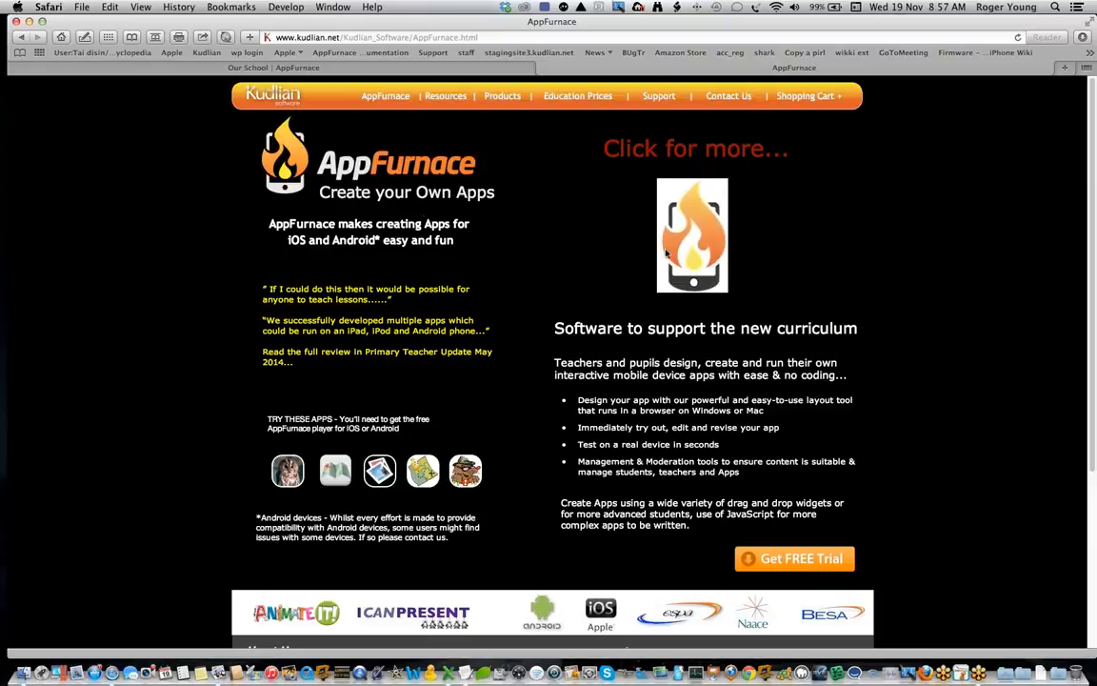
{"action": "left_click", "coordinate": [705, 151]}
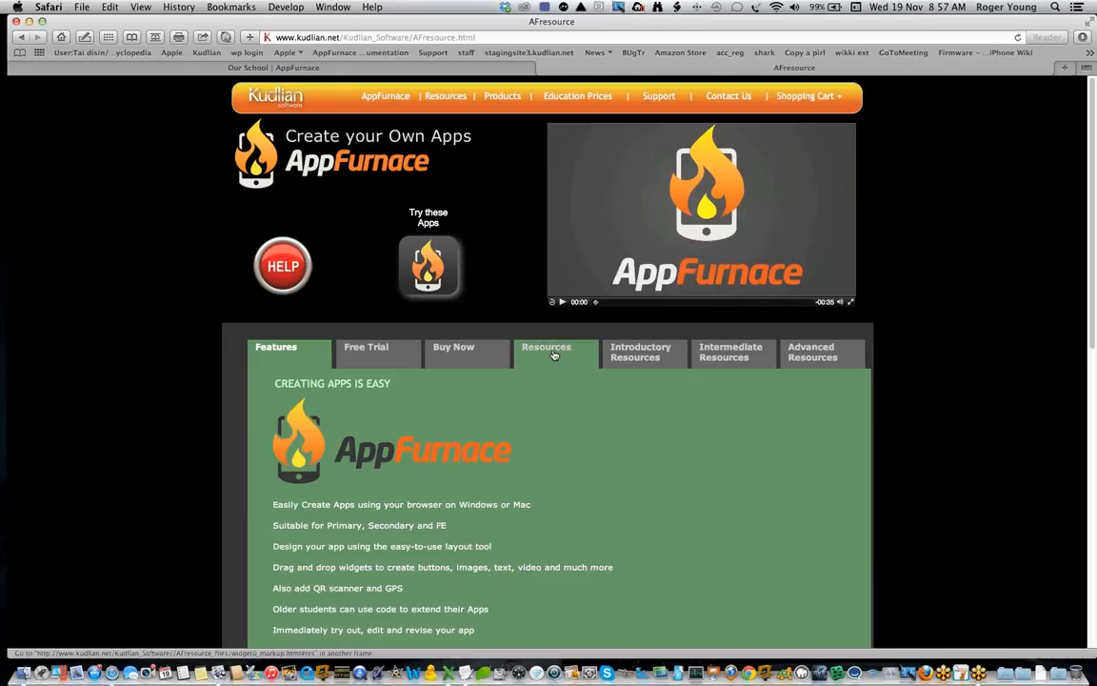
Step: Open the introductory resource "Linking to a Browser - opening a web browser" and look through its instructions
{"action": "left_click", "coordinate": [642, 355]}
{"action": "scroll", "coordinate": [675, 426], "scroll_direction": "down", "scroll_amount": 1}
{"action": "scroll", "coordinate": [675, 426], "scroll_direction": "down", "scroll_amount": 8}
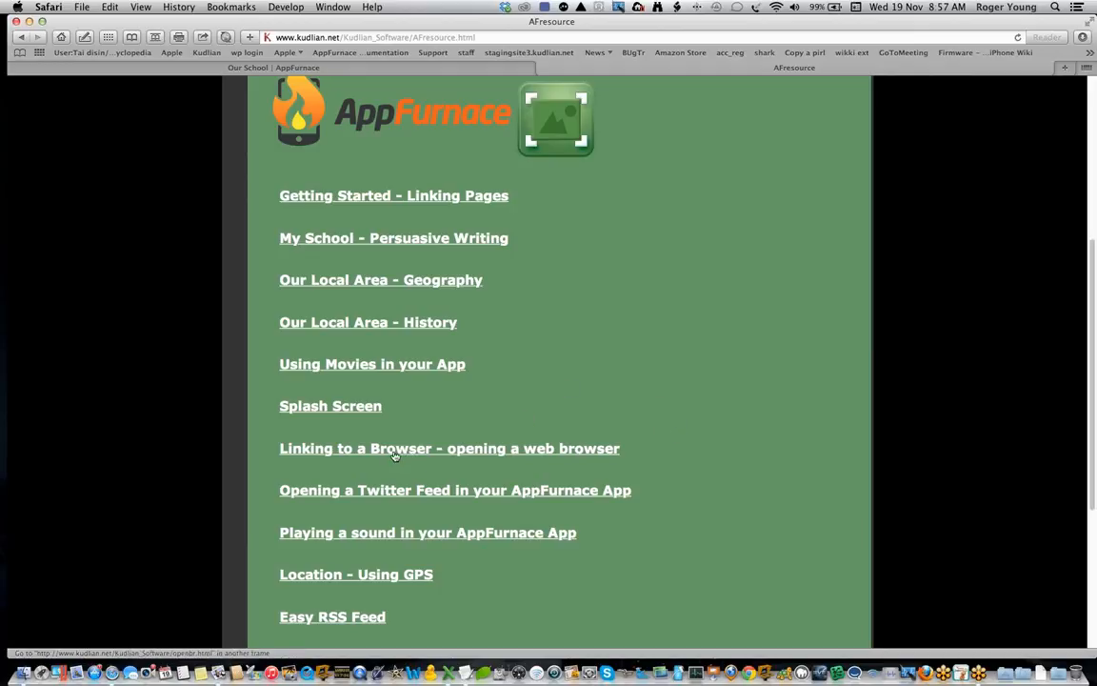
{"action": "left_click", "coordinate": [521, 452]}
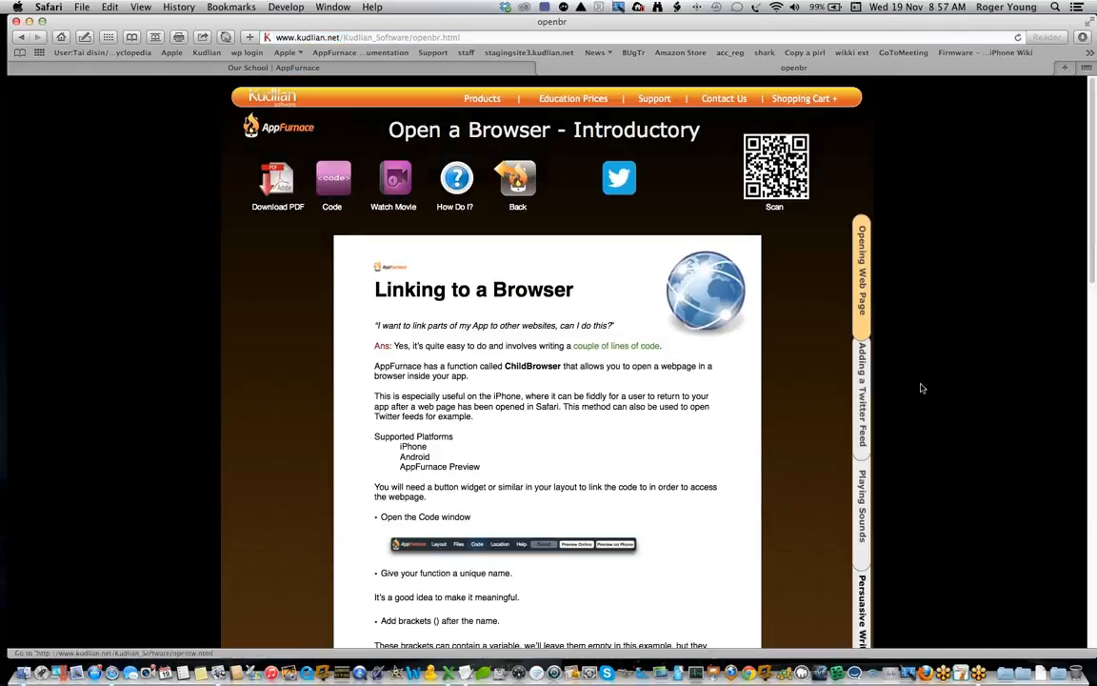
{"action": "left_click_drag", "start_coordinate": [1093, 246], "coordinate": [1091, 268]}
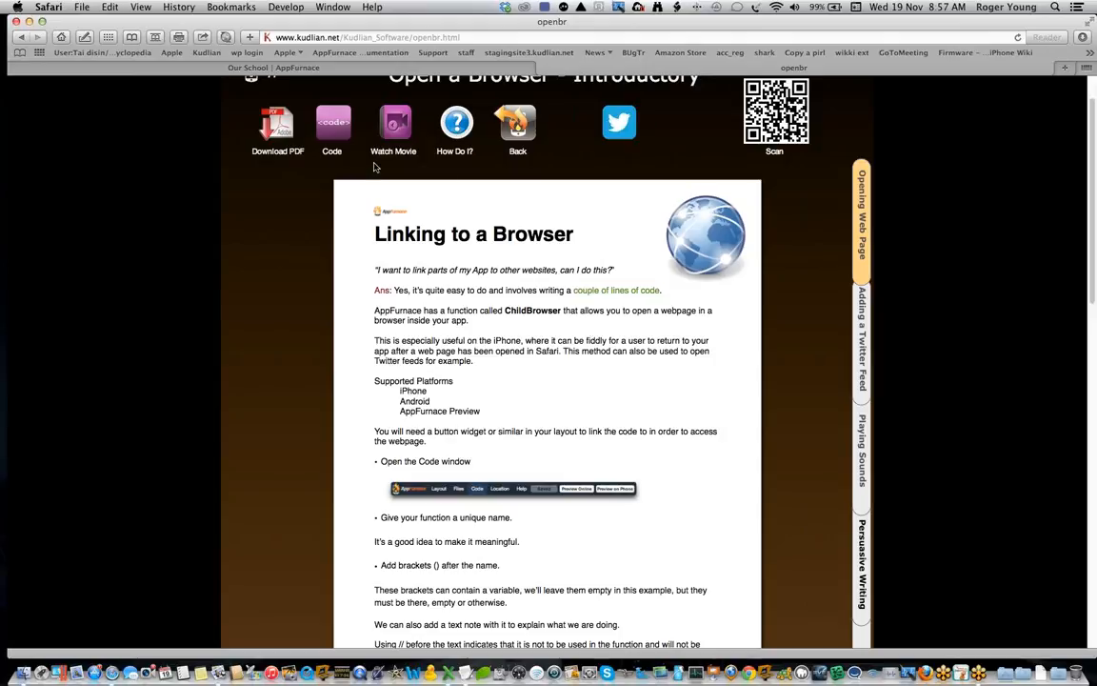
Step: Copy the WebPageKudlian function with its comment from the resource's code sample and paste it below exampleFunction in the app's code
{"action": "left_click", "coordinate": [331, 125]}
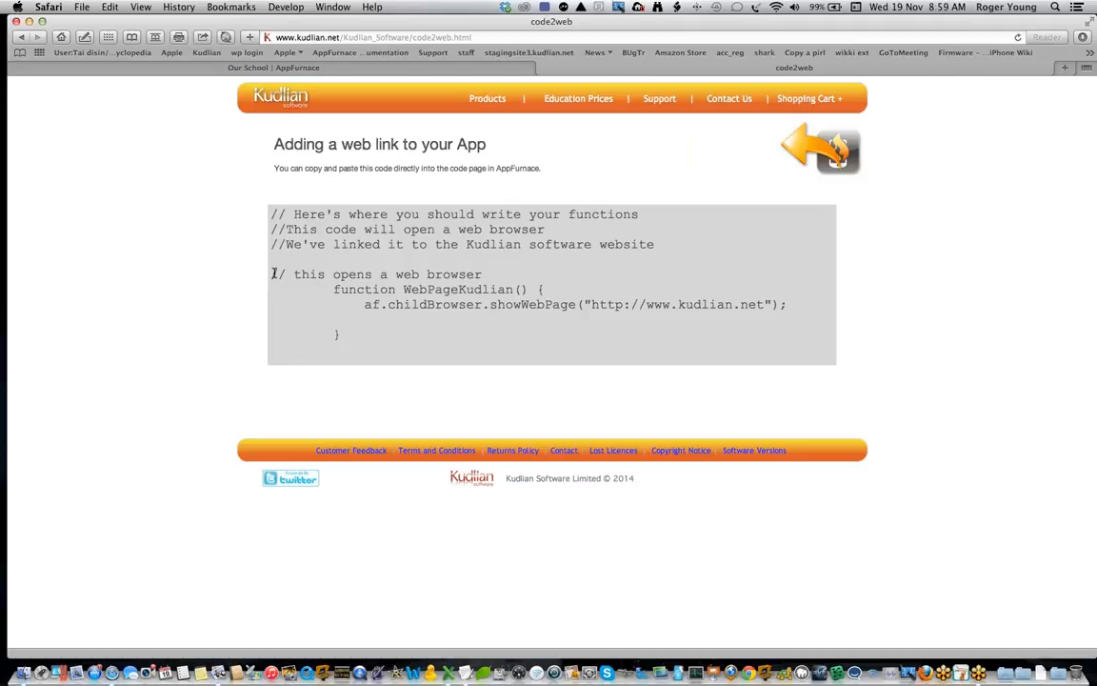
{"action": "left_click_drag", "start_coordinate": [273, 273], "coordinate": [353, 329]}
{"action": "key", "text": "super+c"}
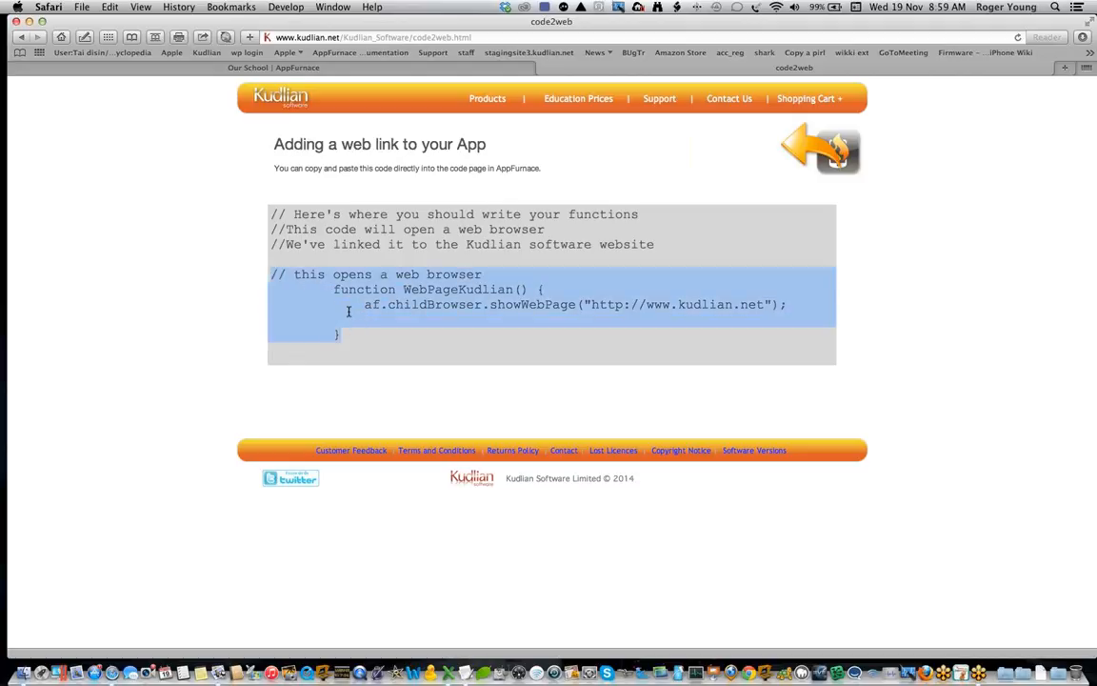
{"action": "left_click", "coordinate": [355, 71]}
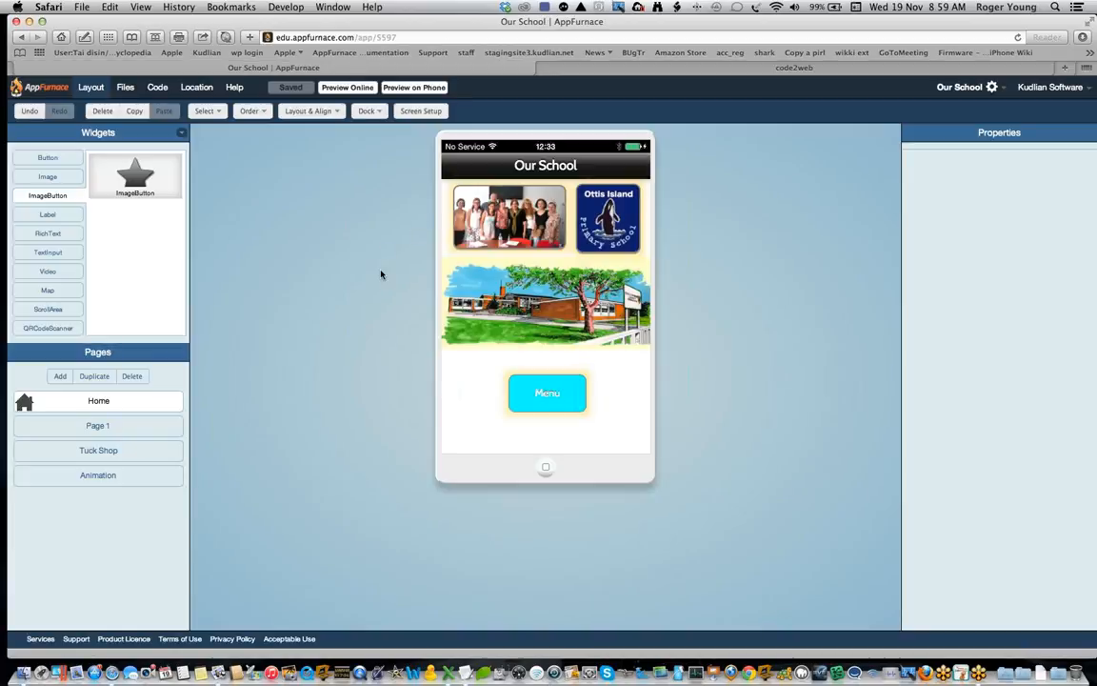
{"action": "left_click", "coordinate": [157, 88]}
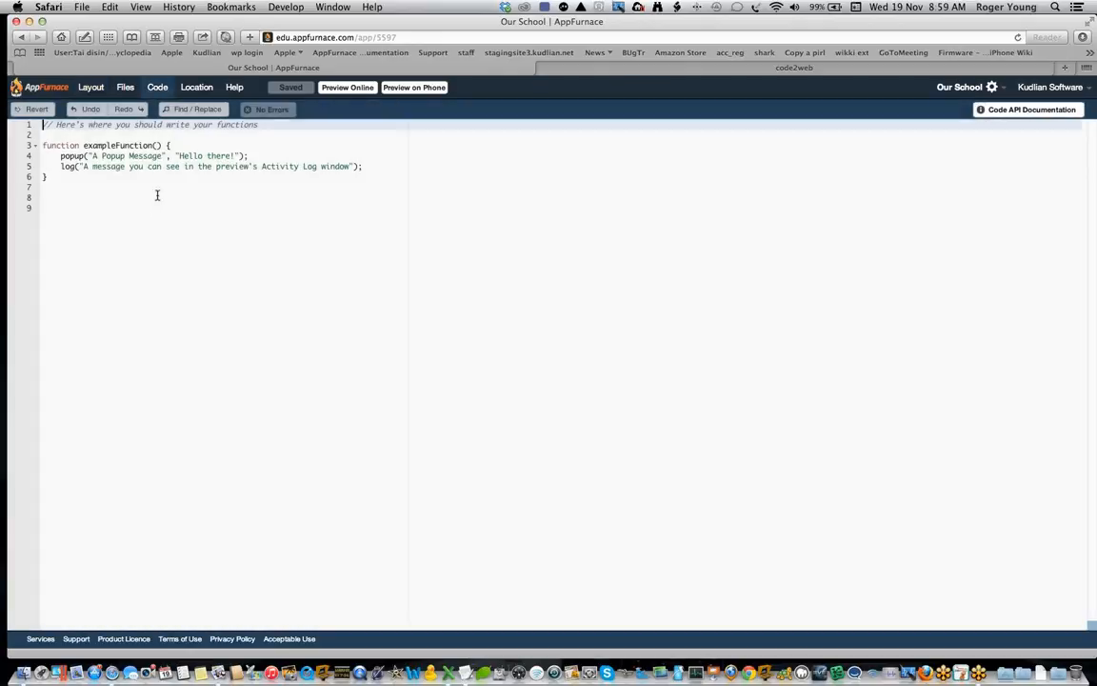
{"action": "left_click", "coordinate": [56, 207]}
{"action": "key", "text": "super+v"}
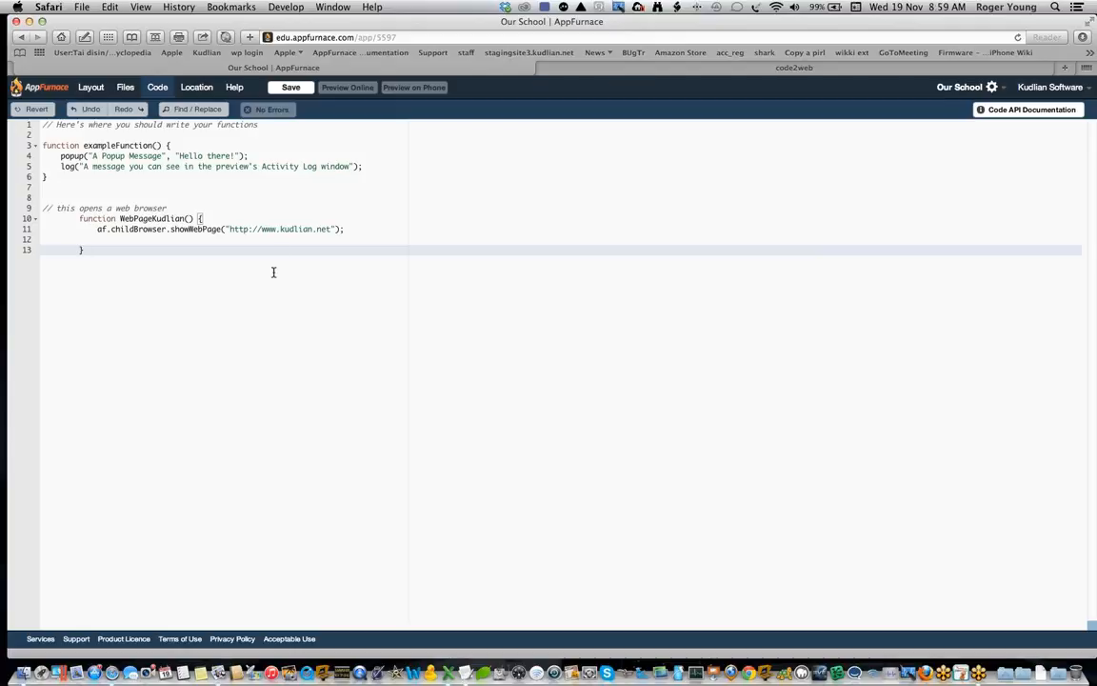
Step: Copy the function name WebPageKudlian from the pasted code and save the app
{"action": "left_click_drag", "start_coordinate": [332, 229], "coordinate": [265, 230]}
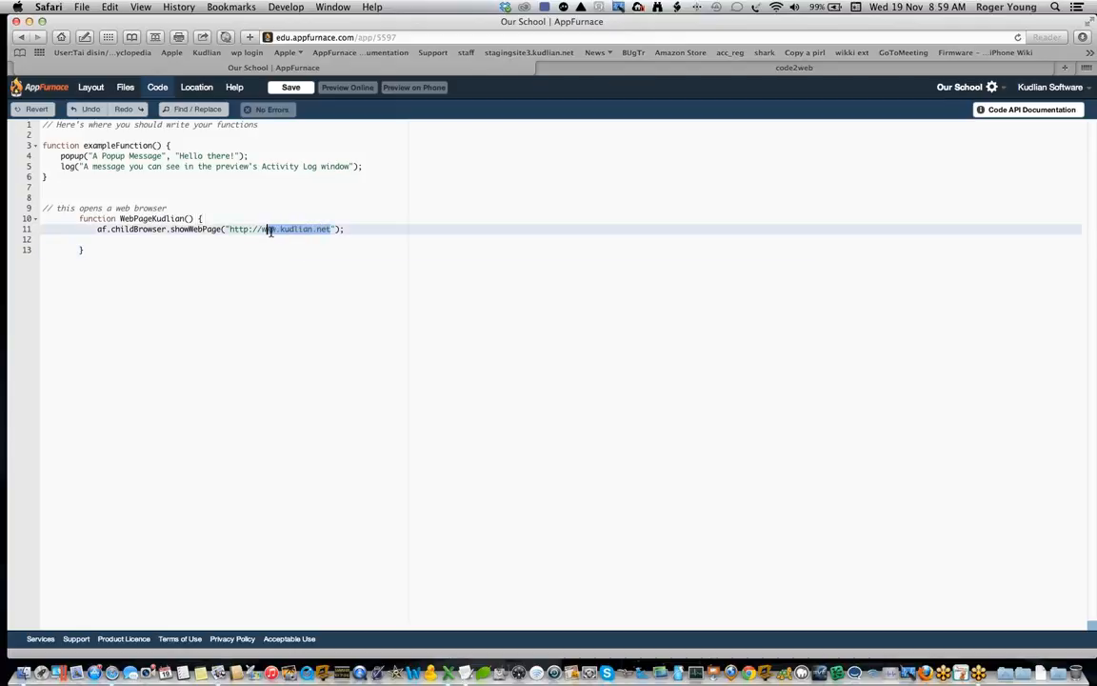
{"action": "left_click", "coordinate": [324, 250]}
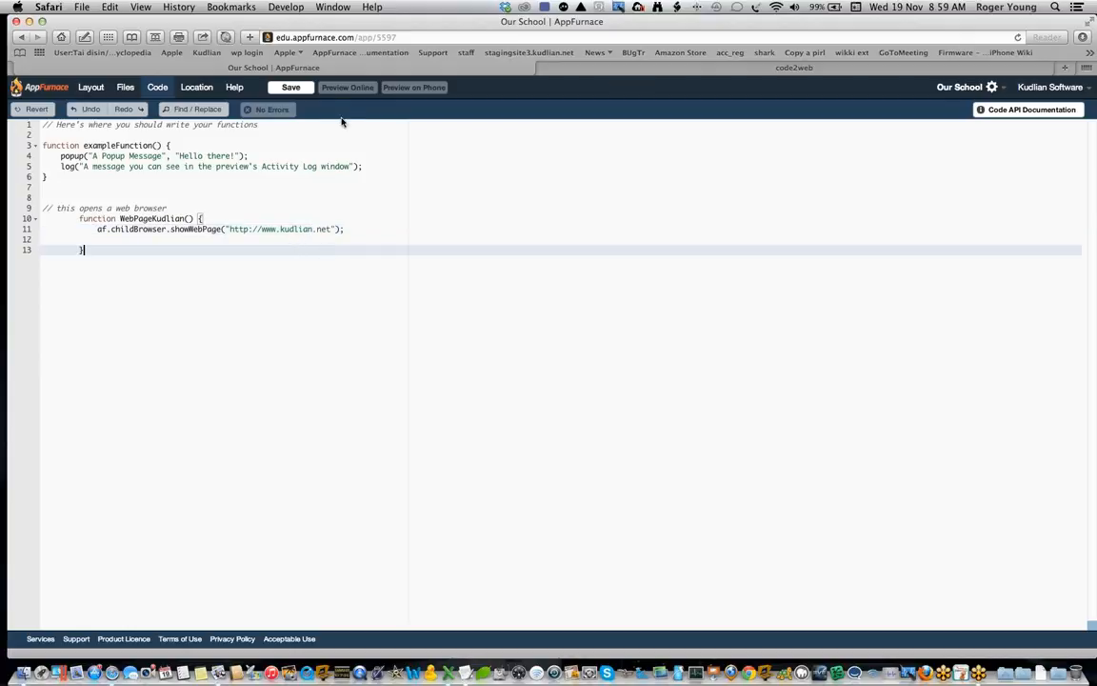
{"action": "left_click", "coordinate": [121, 218]}
{"action": "left_click_drag", "start_coordinate": [130, 218], "coordinate": [185, 219]}
{"action": "key", "text": "super+c"}
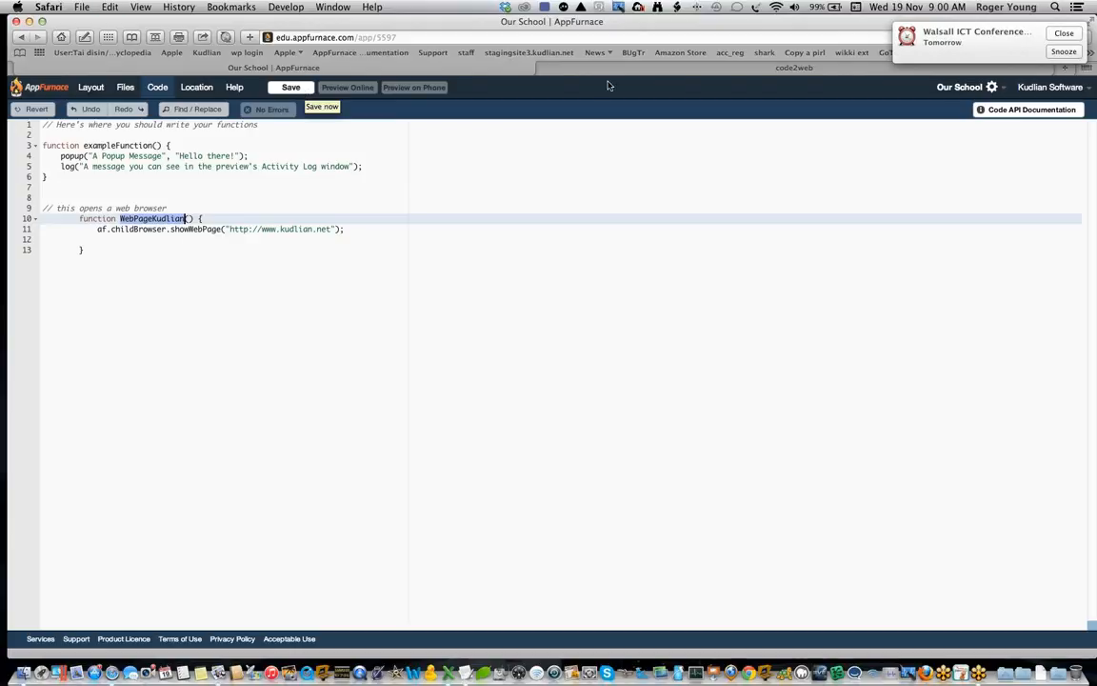
{"action": "left_click", "coordinate": [1075, 36]}
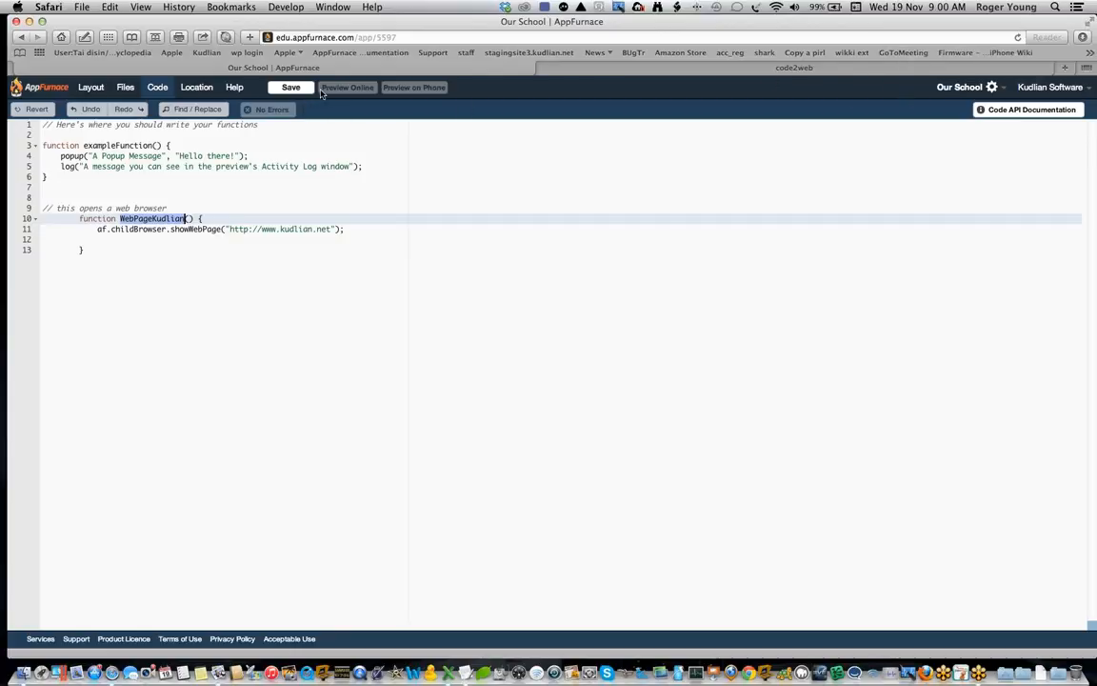
{"action": "left_click", "coordinate": [292, 88]}
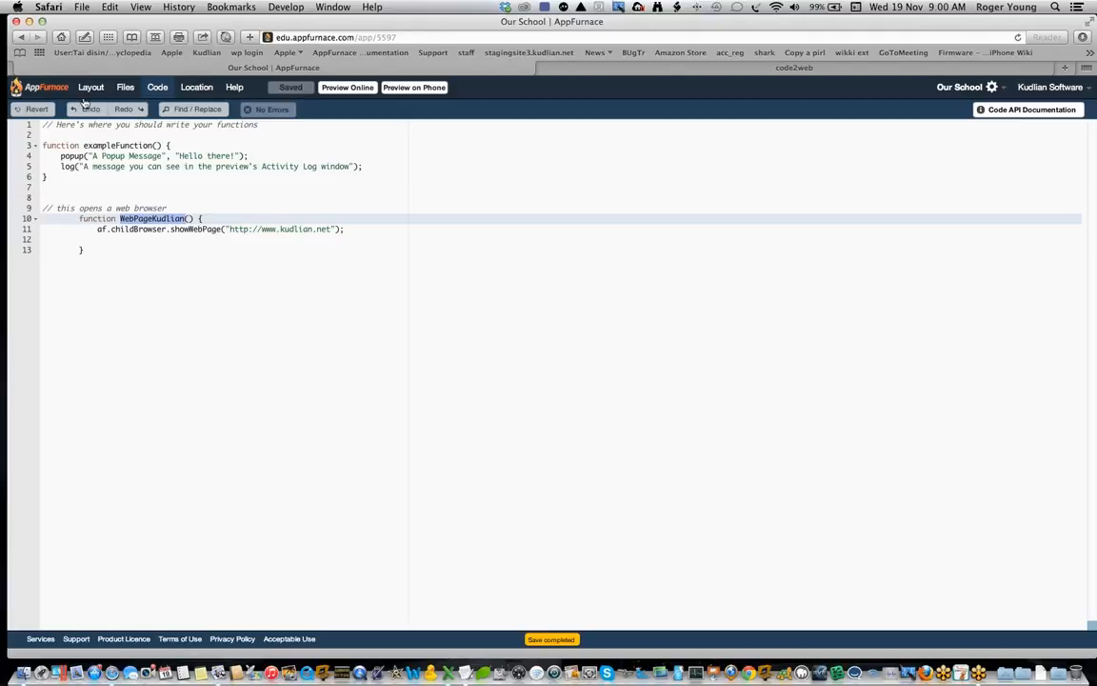
Step: Move the Home page's Menu button to the right edge just below the school picture and place a Simple3 button to its left
{"action": "left_click", "coordinate": [91, 88]}
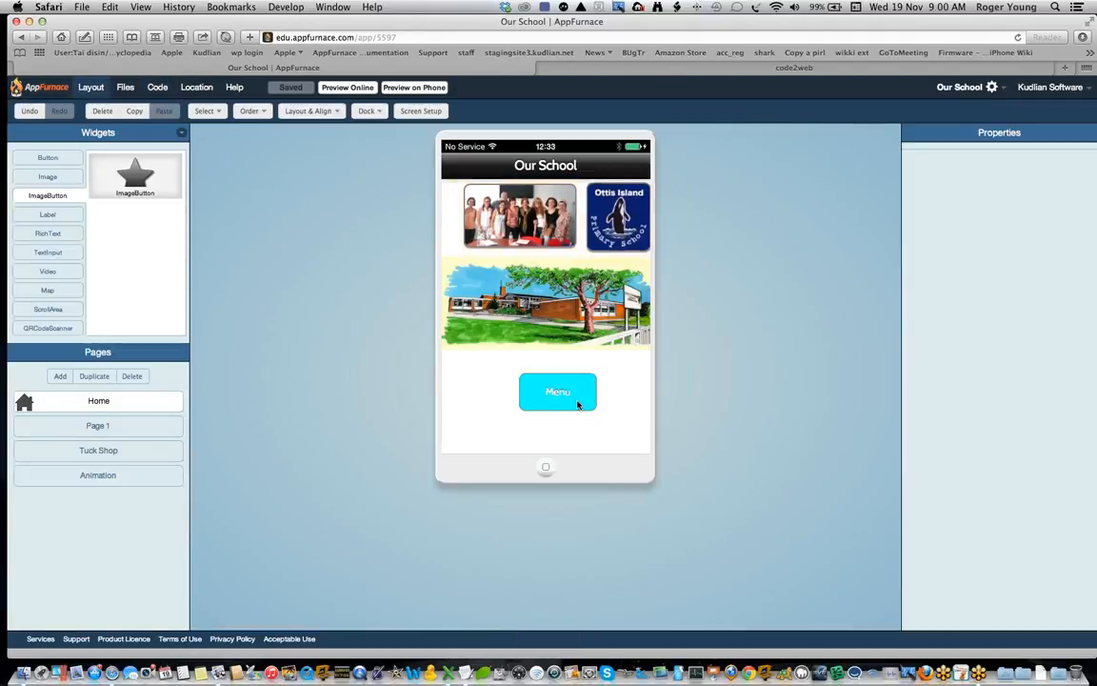
{"action": "left_click_drag", "start_coordinate": [567, 403], "coordinate": [622, 379]}
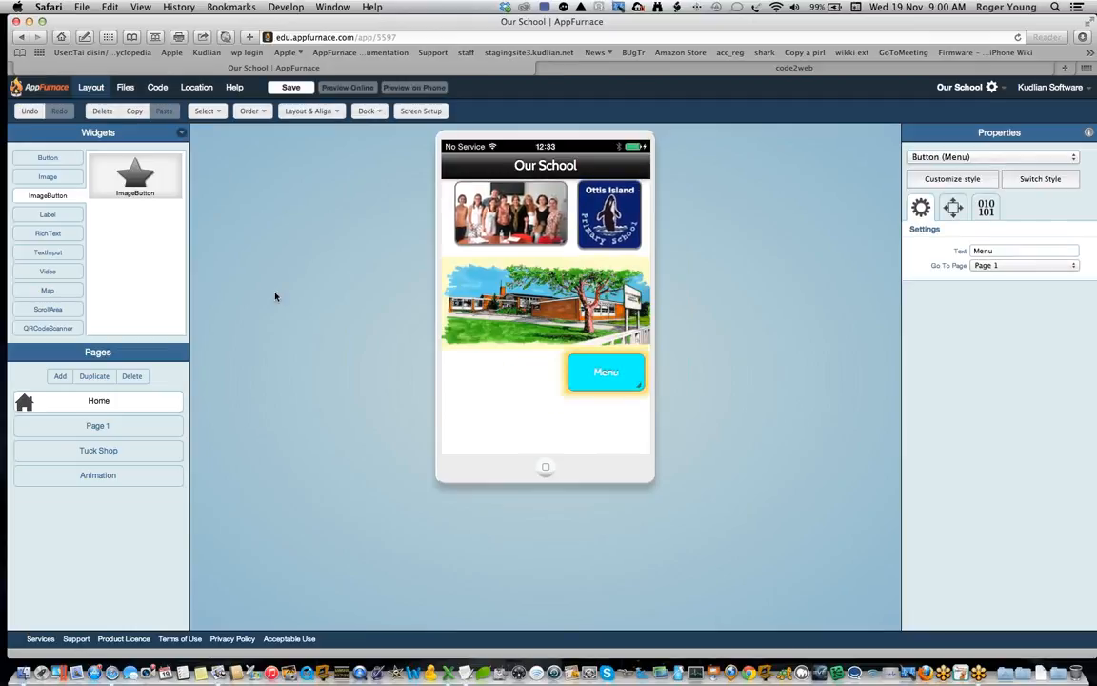
{"action": "left_click", "coordinate": [52, 158]}
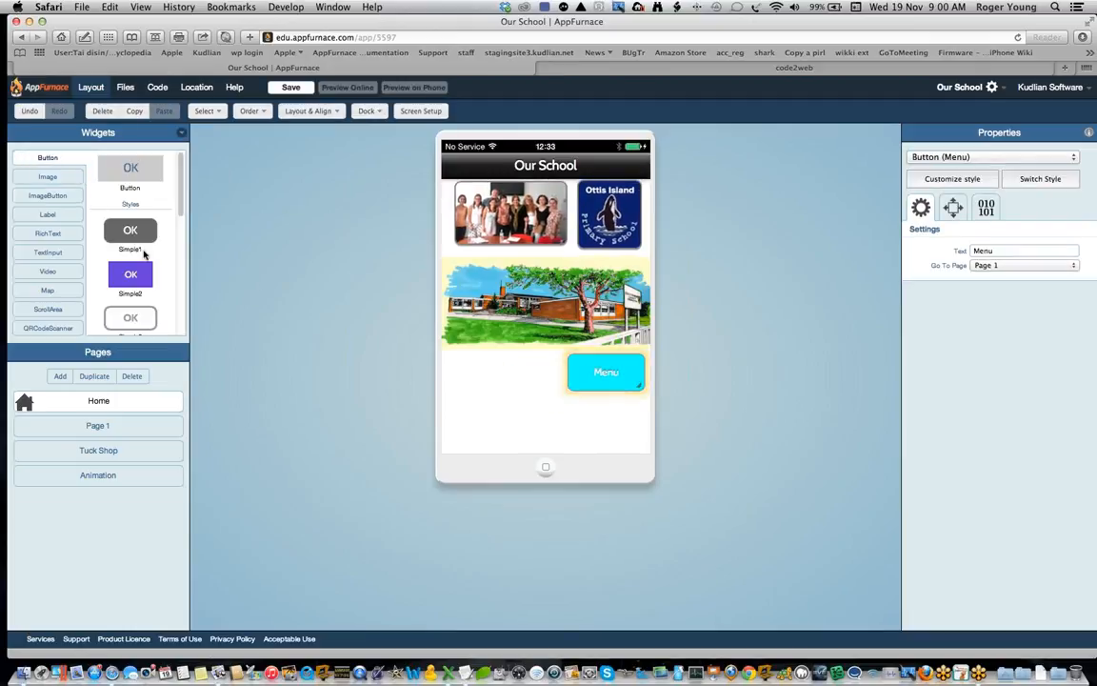
{"action": "left_click_drag", "start_coordinate": [134, 319], "coordinate": [500, 385]}
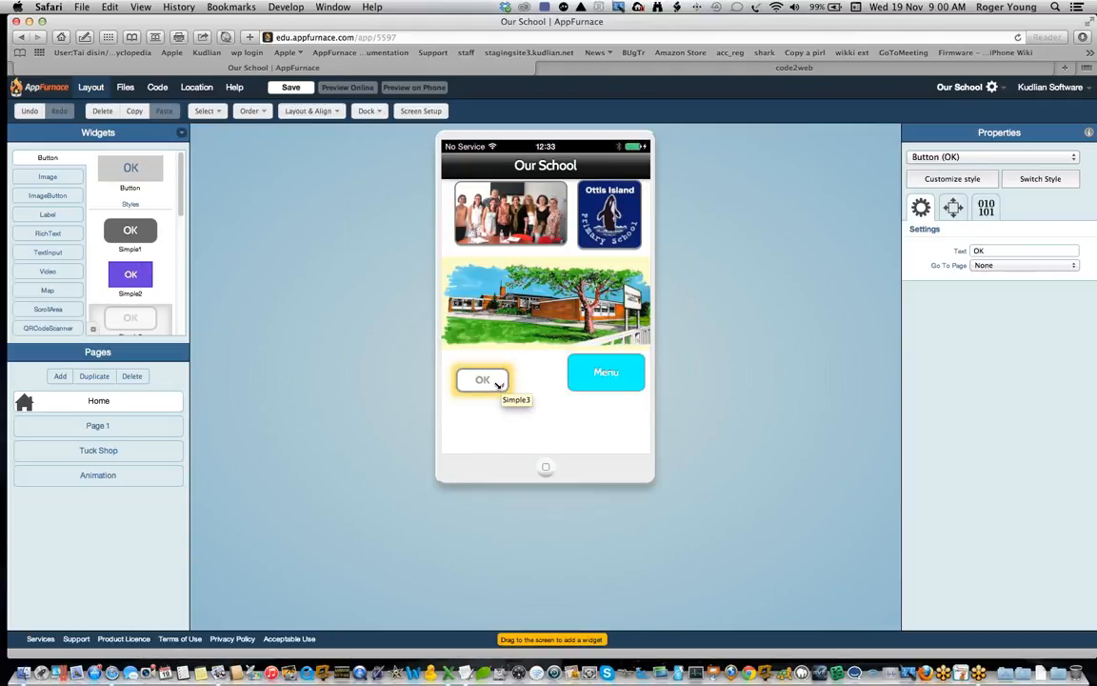
Step: Set the new button's text to "Web Page" and enlarge the button slightly around its label
{"action": "left_click", "coordinate": [979, 251]}
{"action": "left_click_drag", "start_coordinate": [984, 251], "coordinate": [970, 251]}
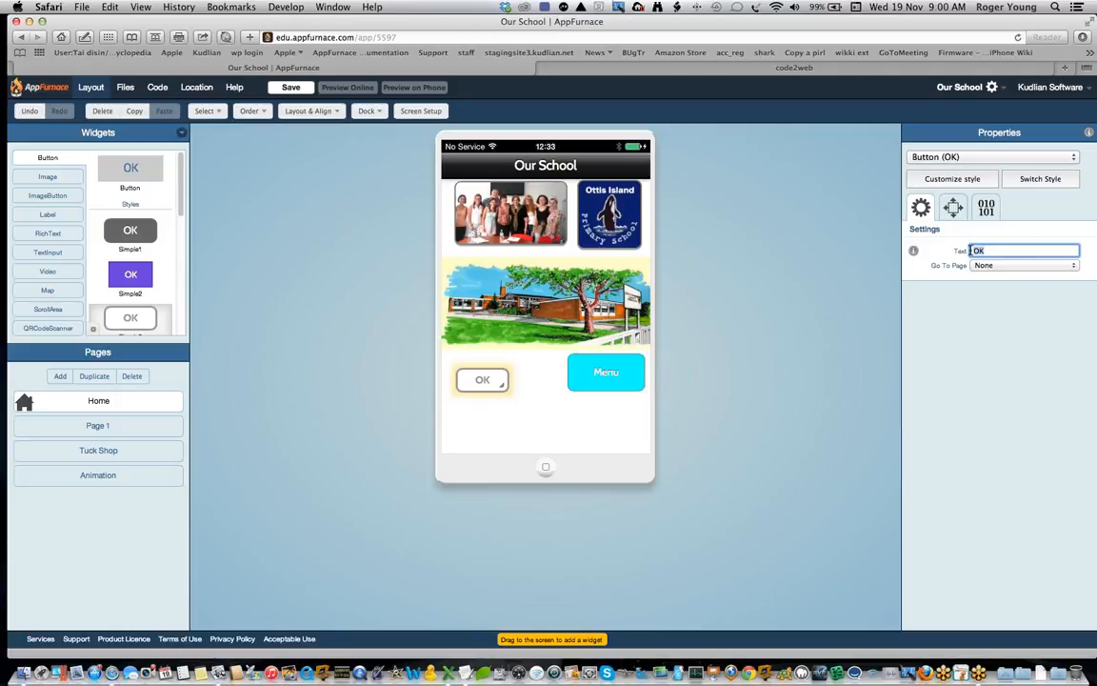
{"action": "type", "text": "Web Page"}
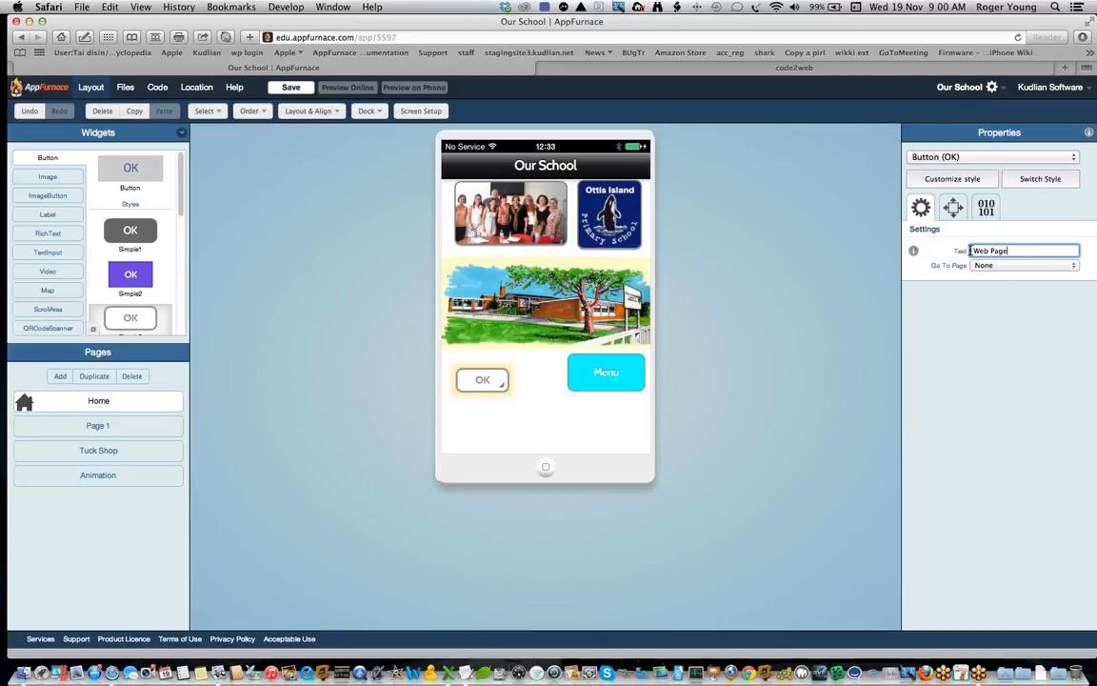
{"action": "key", "text": "Return"}
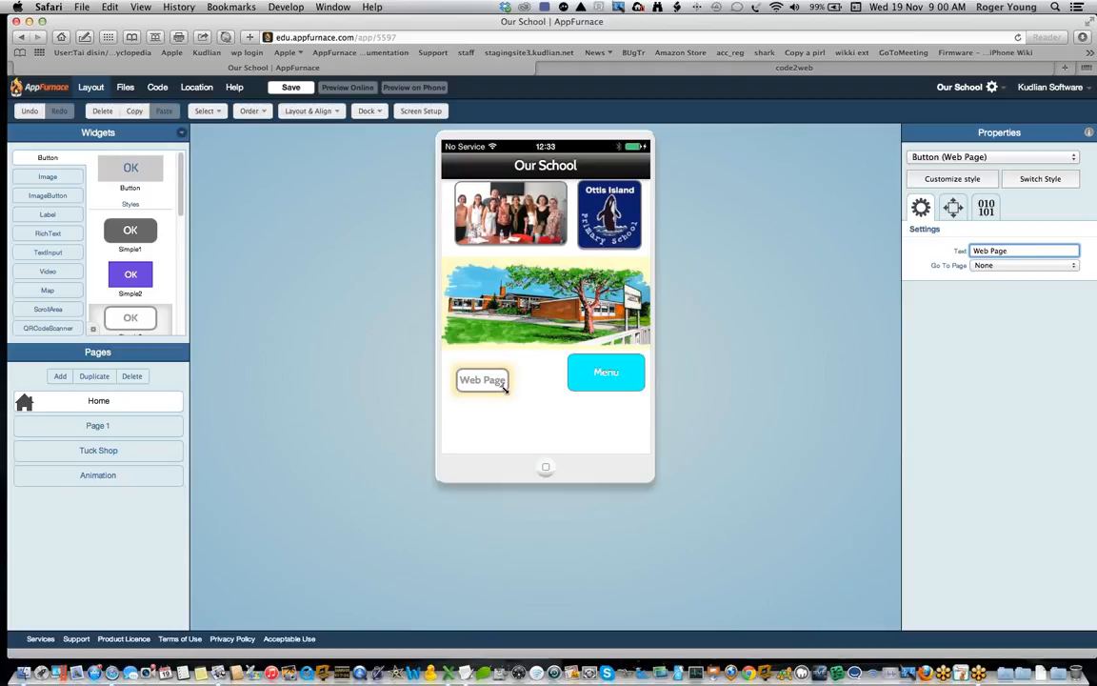
{"action": "left_click_drag", "start_coordinate": [504, 389], "coordinate": [522, 399]}
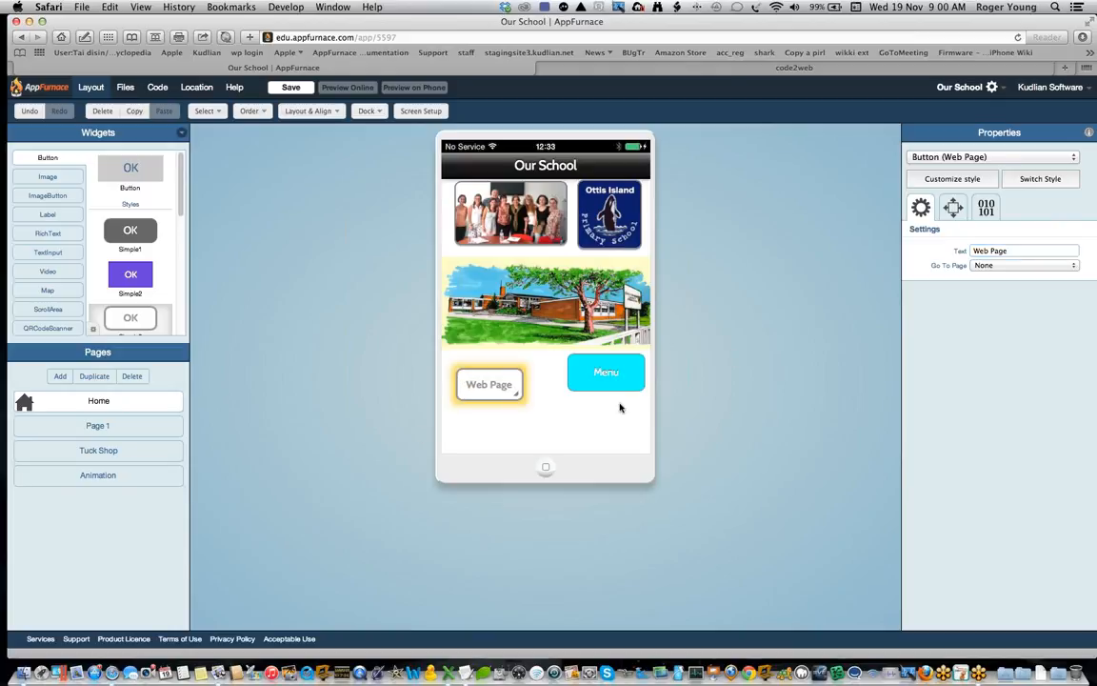
Step: Set the Web Page button's tapped function to WebPageKudlian
{"action": "left_click", "coordinate": [987, 210]}
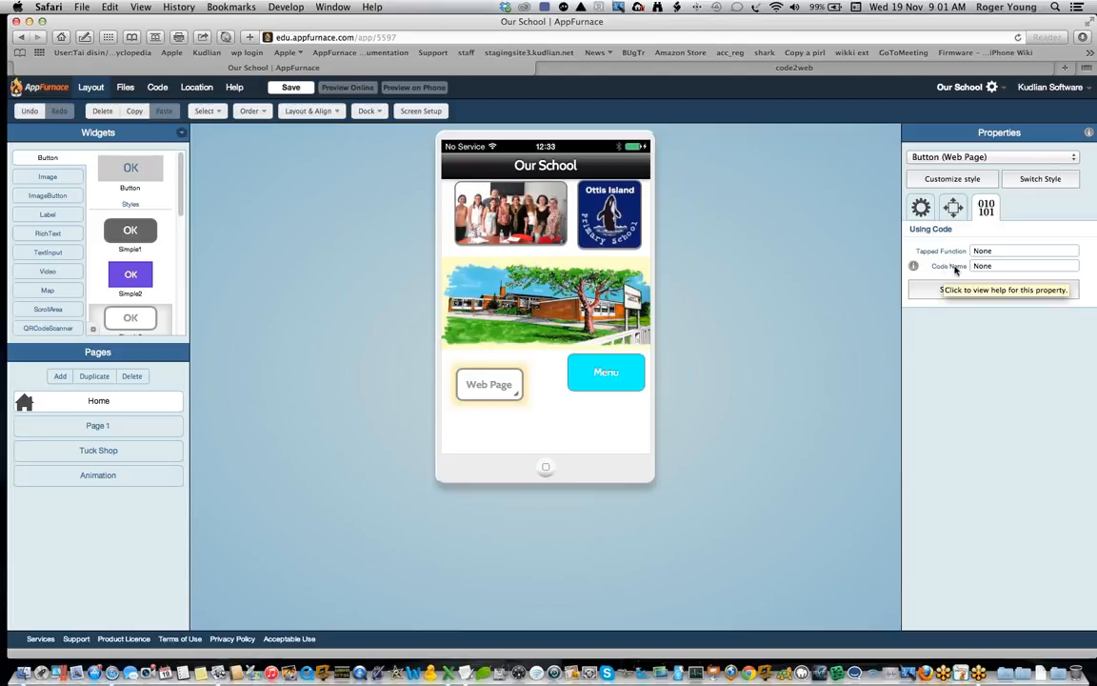
{"action": "left_click", "coordinate": [1000, 253]}
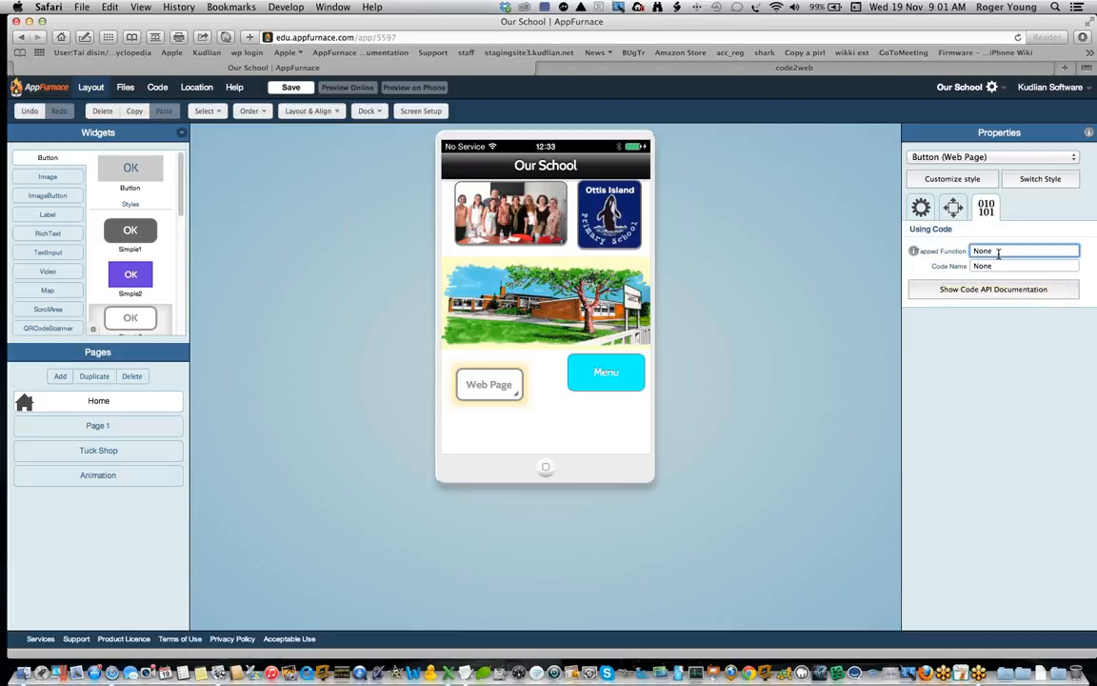
{"action": "key", "text": "super+v"}
Step: Save the app and test the Web Page button in the online preview
{"action": "left_click", "coordinate": [291, 89]}
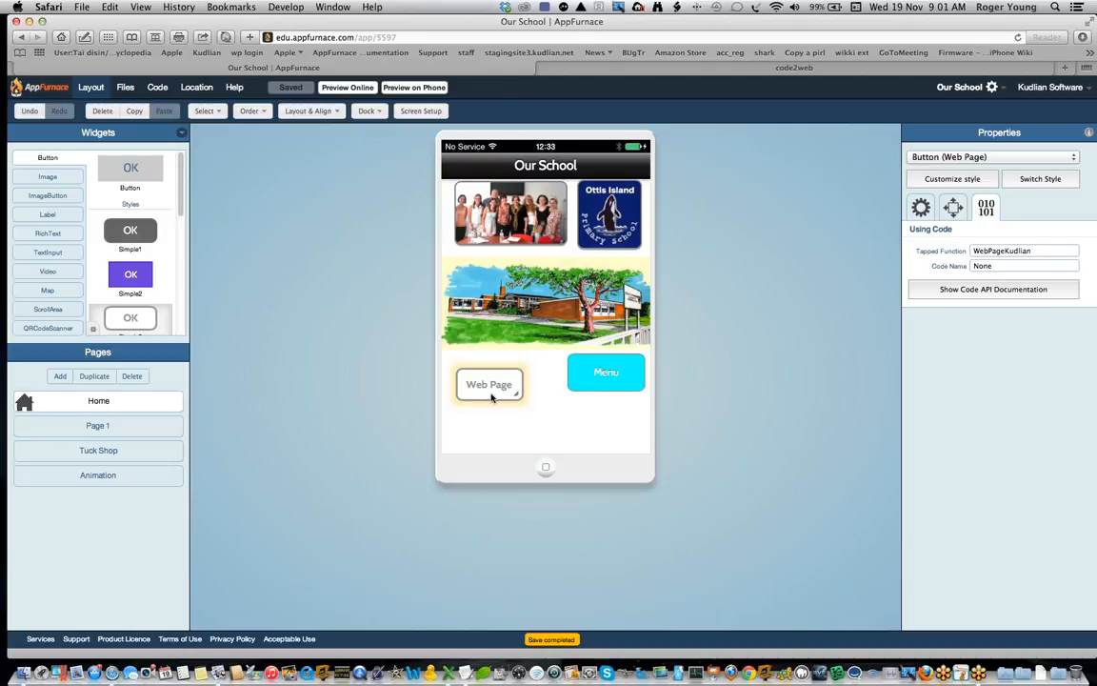
{"action": "left_click", "coordinate": [360, 88]}
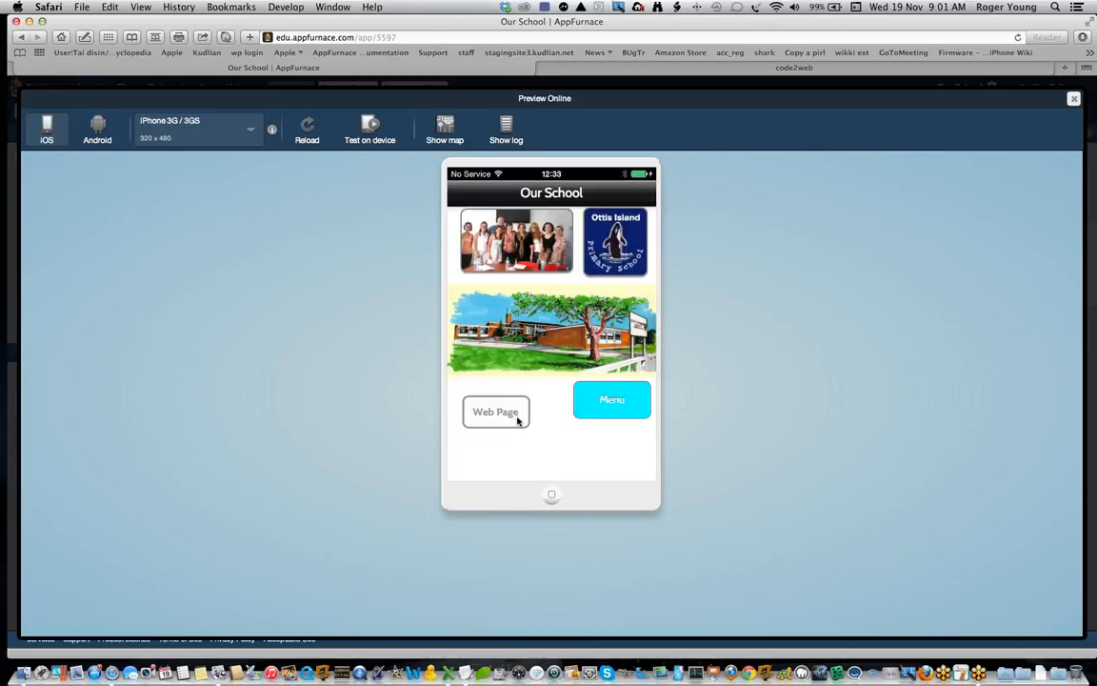
{"action": "left_click", "coordinate": [503, 421]}
Step: Show the activity log beside the simulated phone, then close the online preview
{"action": "left_click", "coordinate": [506, 136]}
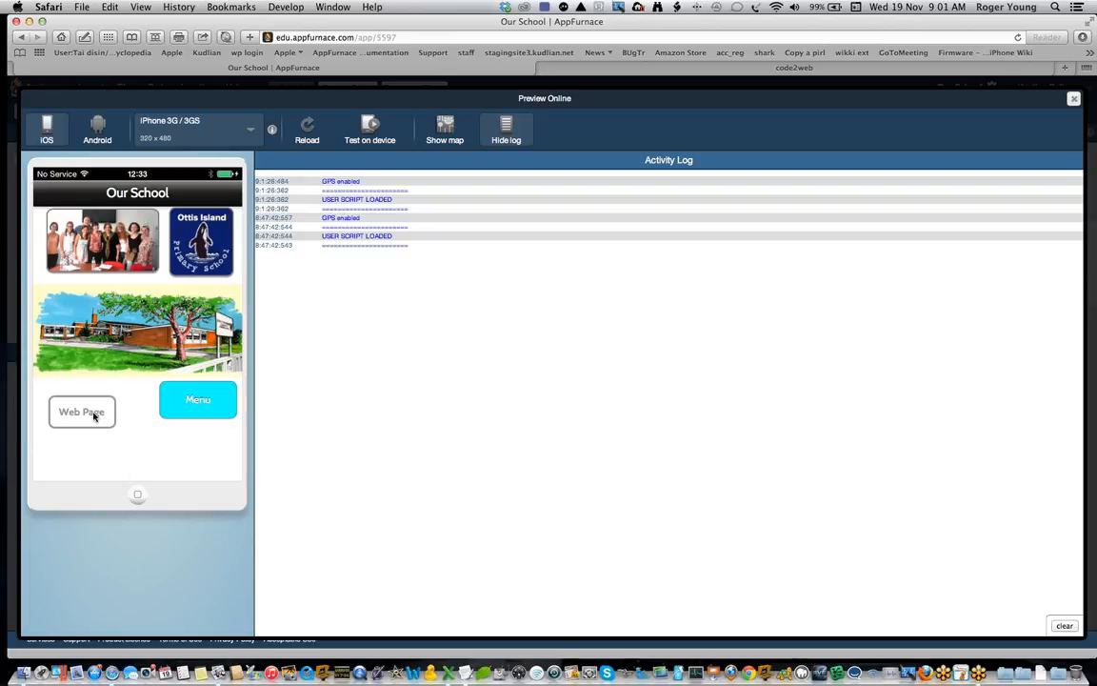
{"action": "left_click", "coordinate": [1074, 99]}
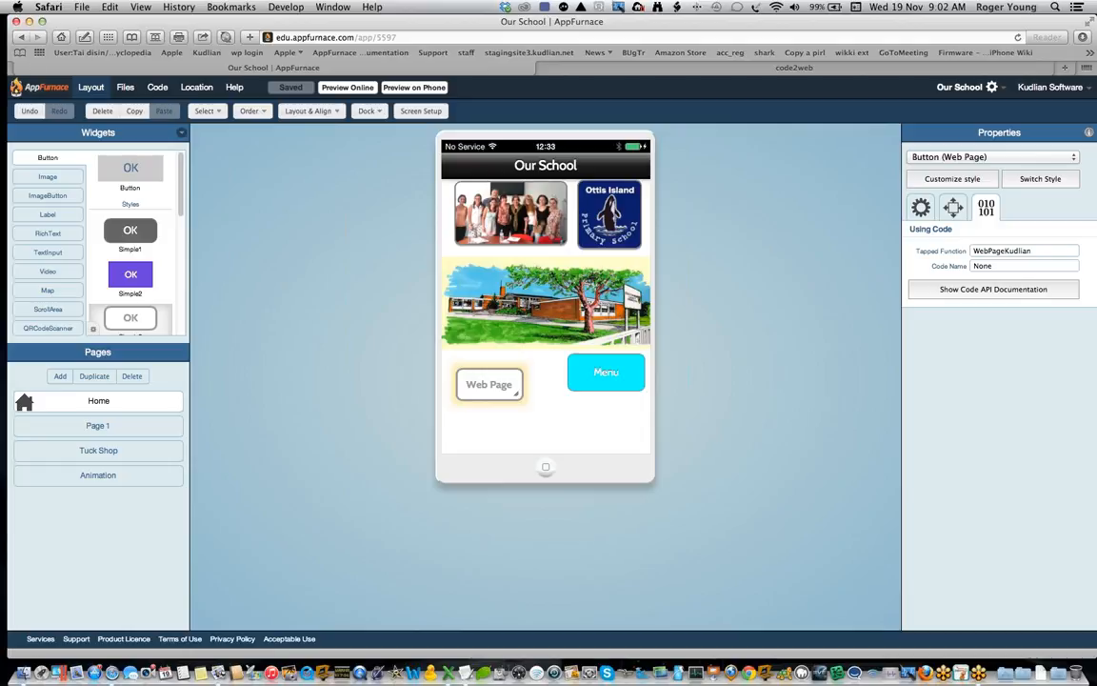
{"action": "key", "text": "super+Tab"}
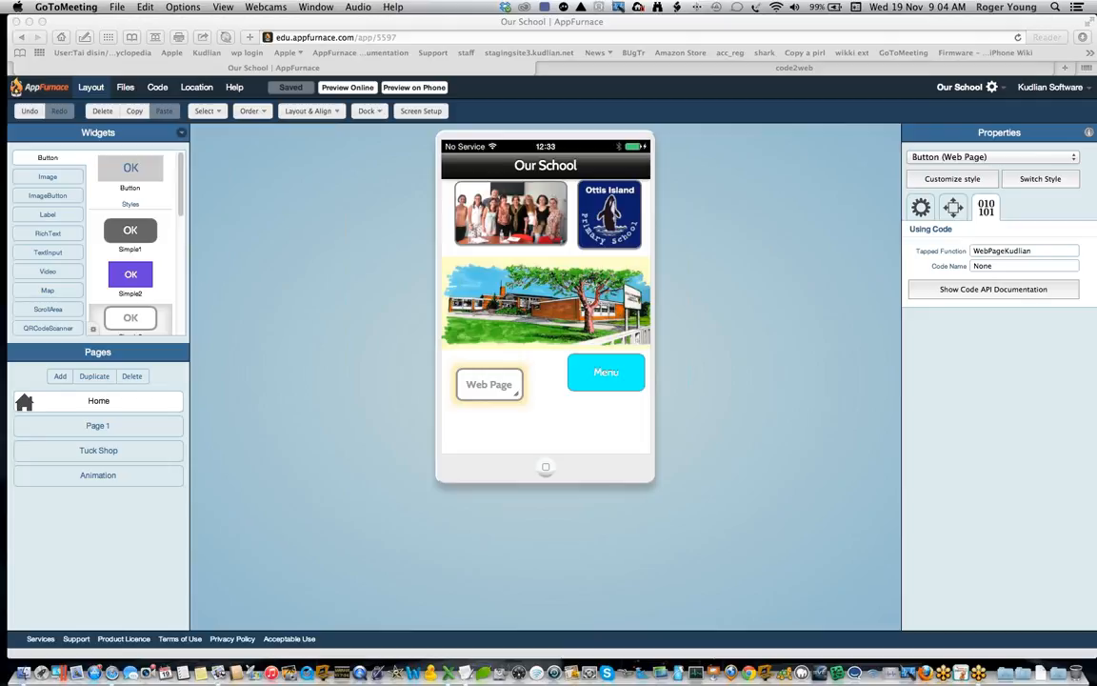
{"action": "key", "text": "XF86AudioRaiseVolume"}
Step: Open the Code API documentation from the app's code editor and look through the overview of available features, including the Phonegap section
{"action": "left_click", "coordinate": [143, 86]}
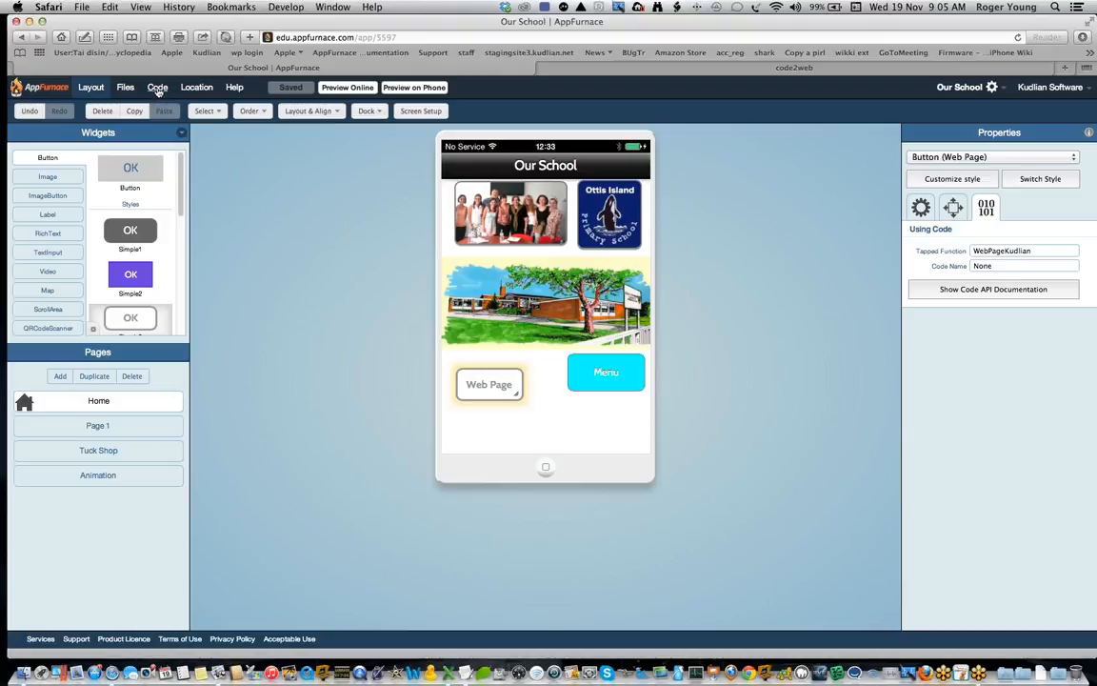
{"action": "left_click", "coordinate": [158, 87]}
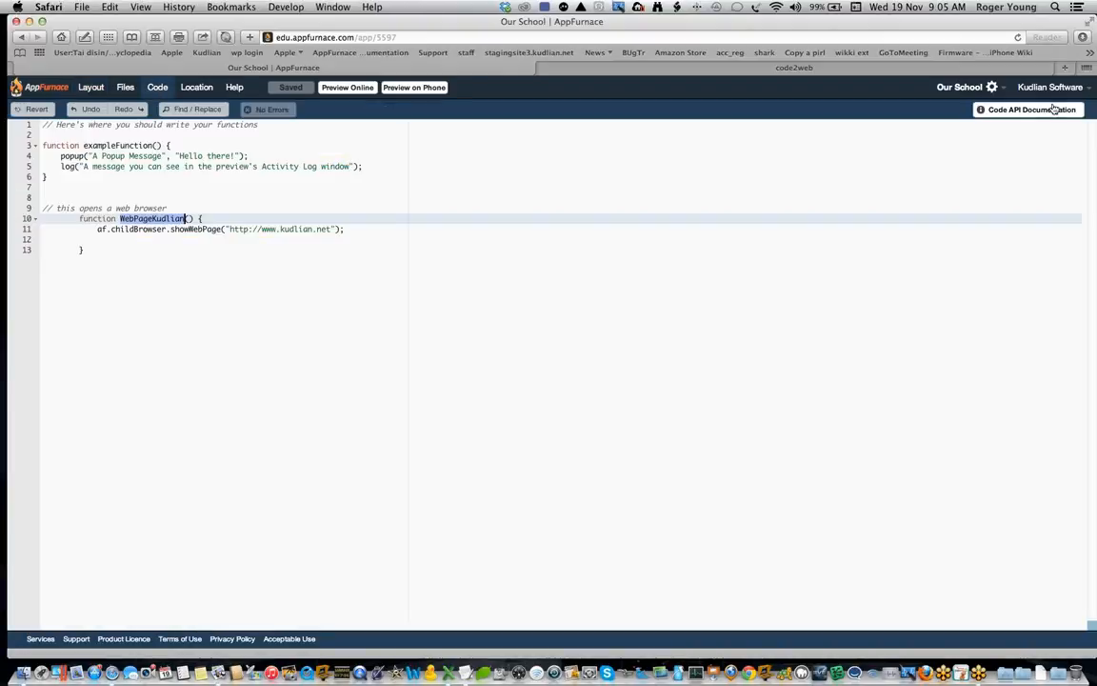
{"action": "left_click", "coordinate": [1022, 112]}
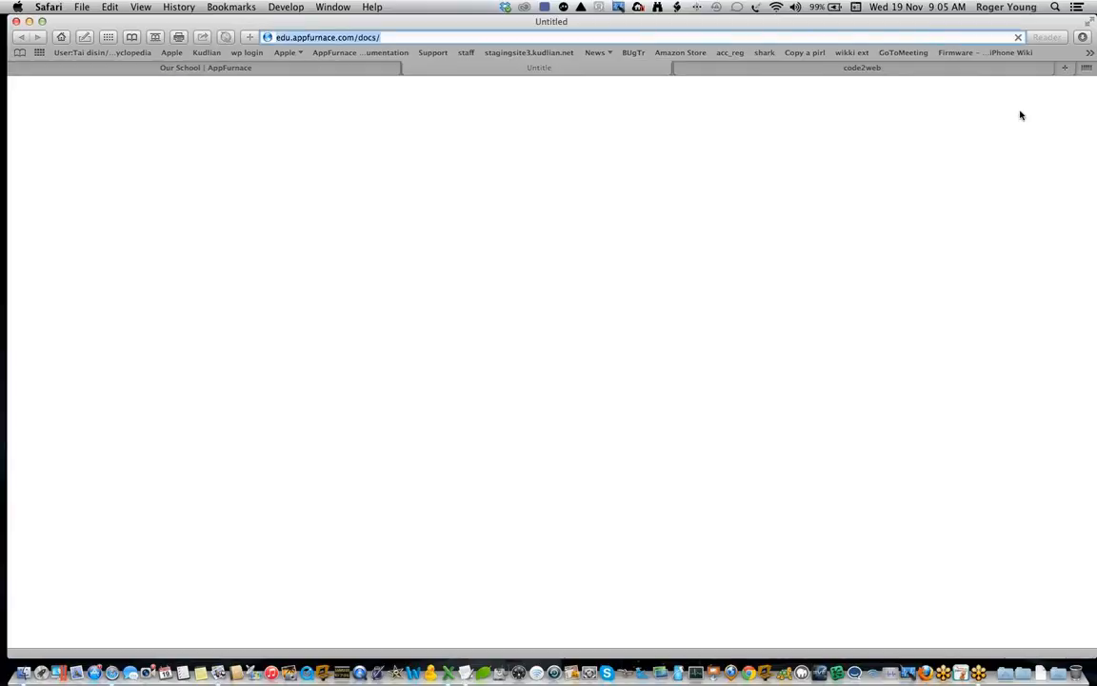
{"action": "scroll", "coordinate": [1017, 172], "scroll_direction": "down", "scroll_amount": 10}
{"action": "scroll", "coordinate": [1017, 172], "scroll_direction": "down", "scroll_amount": 3}
{"action": "scroll", "coordinate": [1017, 173], "scroll_direction": "down", "scroll_amount": 2}
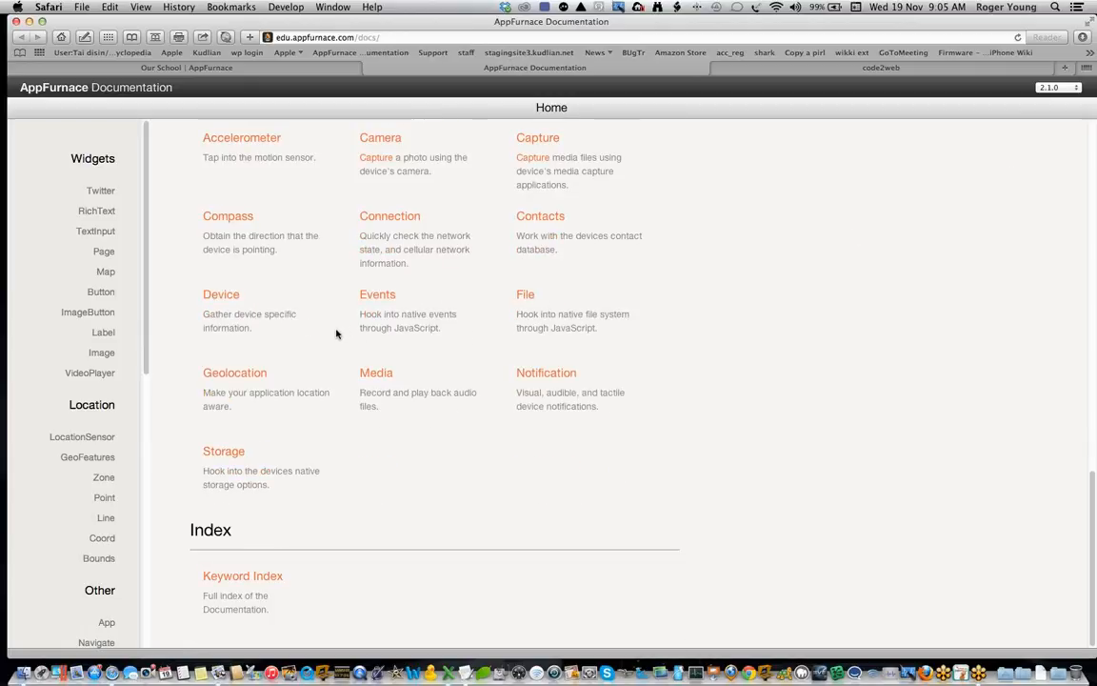
{"action": "scroll", "coordinate": [336, 333], "scroll_direction": "up", "scroll_amount": 3}
{"action": "scroll", "coordinate": [336, 334], "scroll_direction": "up", "scroll_amount": 2}
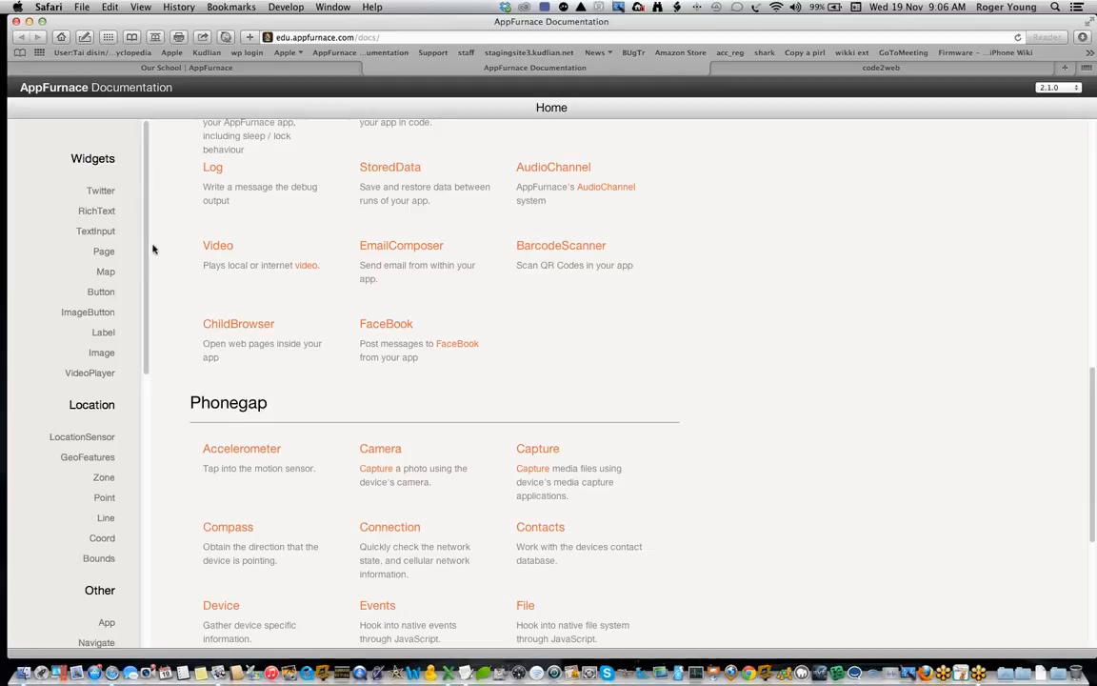
{"action": "scroll", "coordinate": [297, 225], "scroll_direction": "up", "scroll_amount": 3}
{"action": "scroll", "coordinate": [307, 263], "scroll_direction": "down", "scroll_amount": 3}
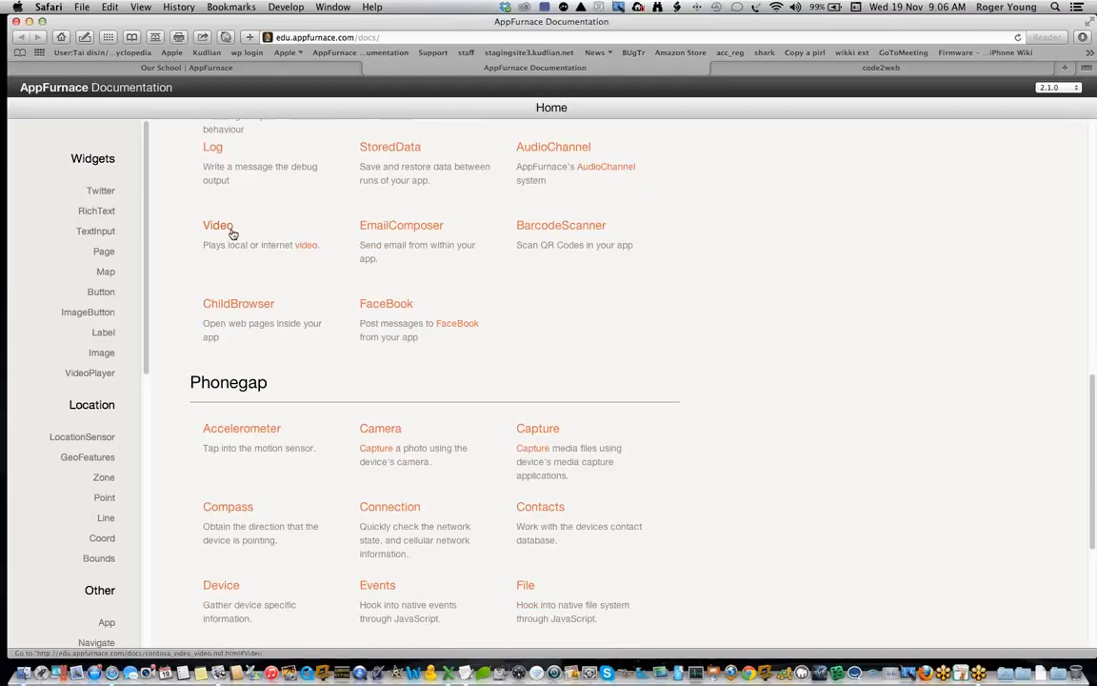
Step: Open the ChildBrowser documentation and review its showWebPage, close and isActive entries
{"action": "left_click", "coordinate": [250, 307]}
{"action": "scroll", "coordinate": [534, 306], "scroll_direction": "down", "scroll_amount": 3}
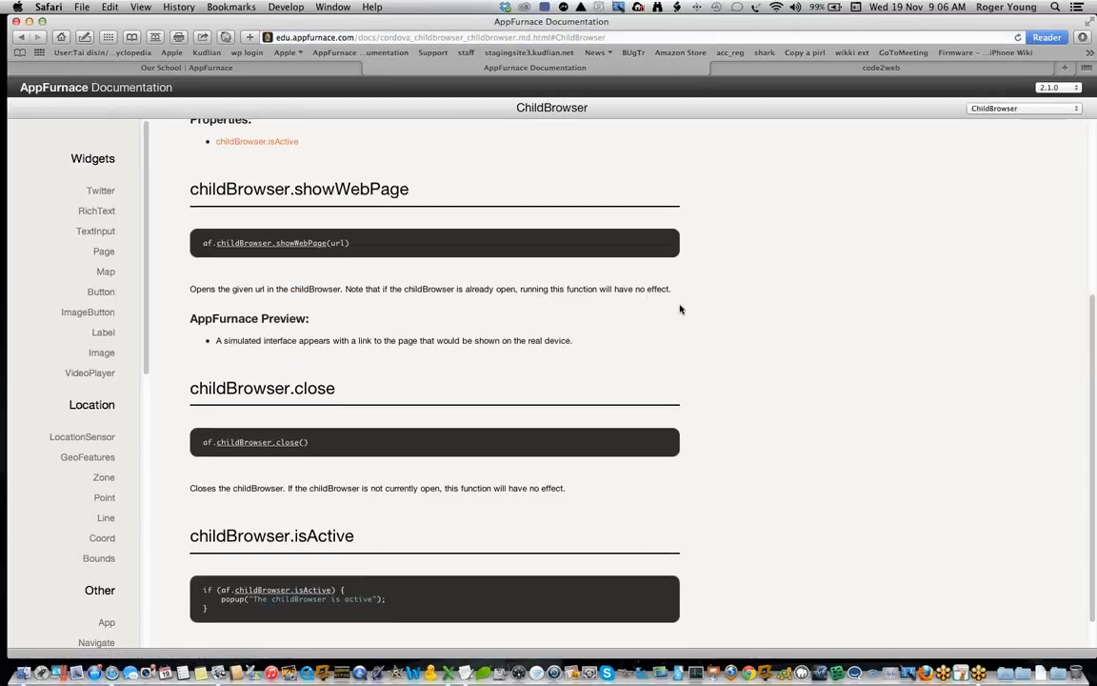
{"action": "scroll", "coordinate": [680, 309], "scroll_direction": "down", "scroll_amount": 1}
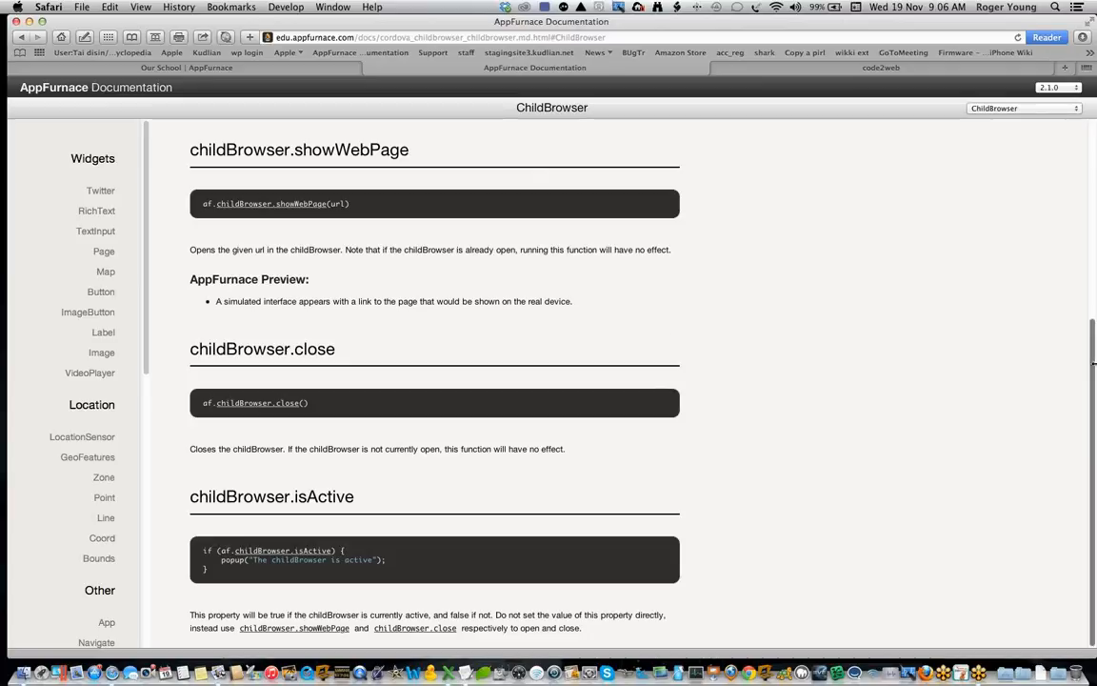
{"action": "left_click_drag", "start_coordinate": [1093, 362], "coordinate": [1080, 220]}
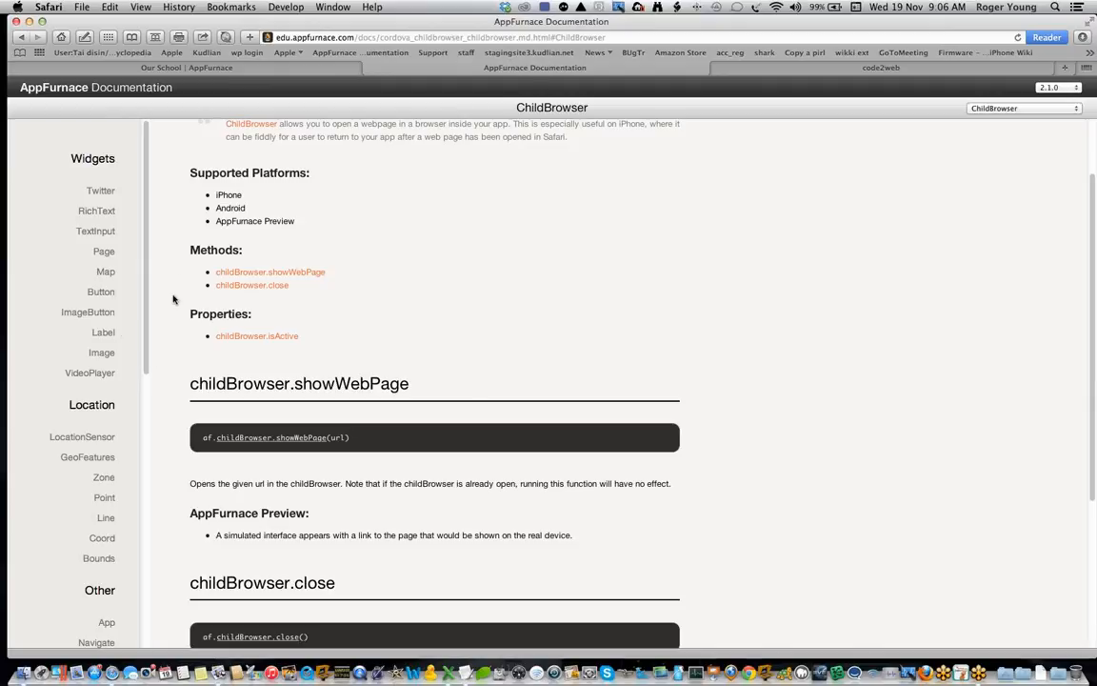
Step: Open the Button widget's documentation and look over its description and code examples
{"action": "left_click", "coordinate": [102, 296]}
{"action": "left_click_drag", "start_coordinate": [1092, 155], "coordinate": [1085, 232]}
{"action": "scroll", "coordinate": [1084, 232], "scroll_direction": "up", "scroll_amount": 10}
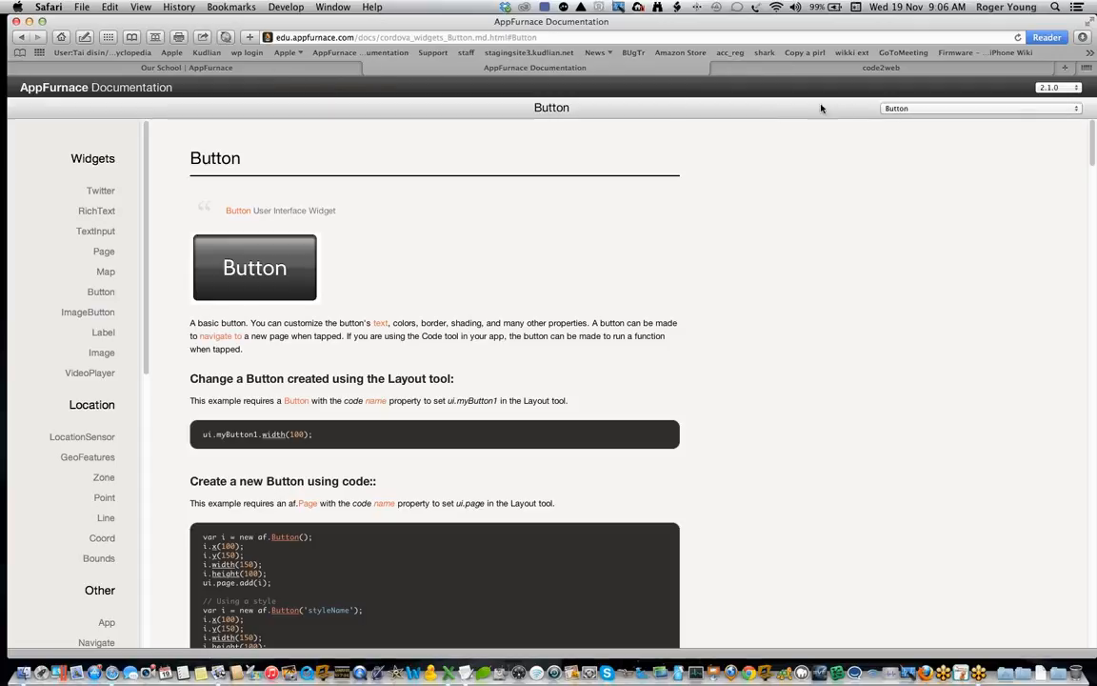
Step: Return from the documentation to the Our School app's layout view, and switch to GoToMeeting
{"action": "left_click", "coordinate": [274, 69]}
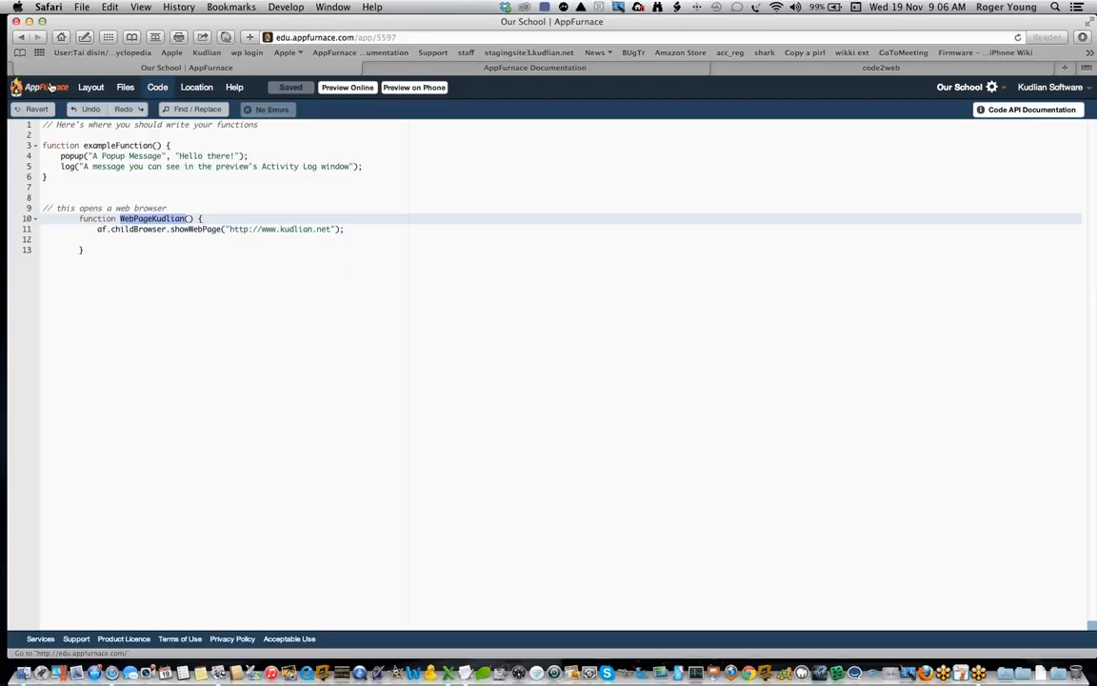
{"action": "left_click", "coordinate": [92, 87]}
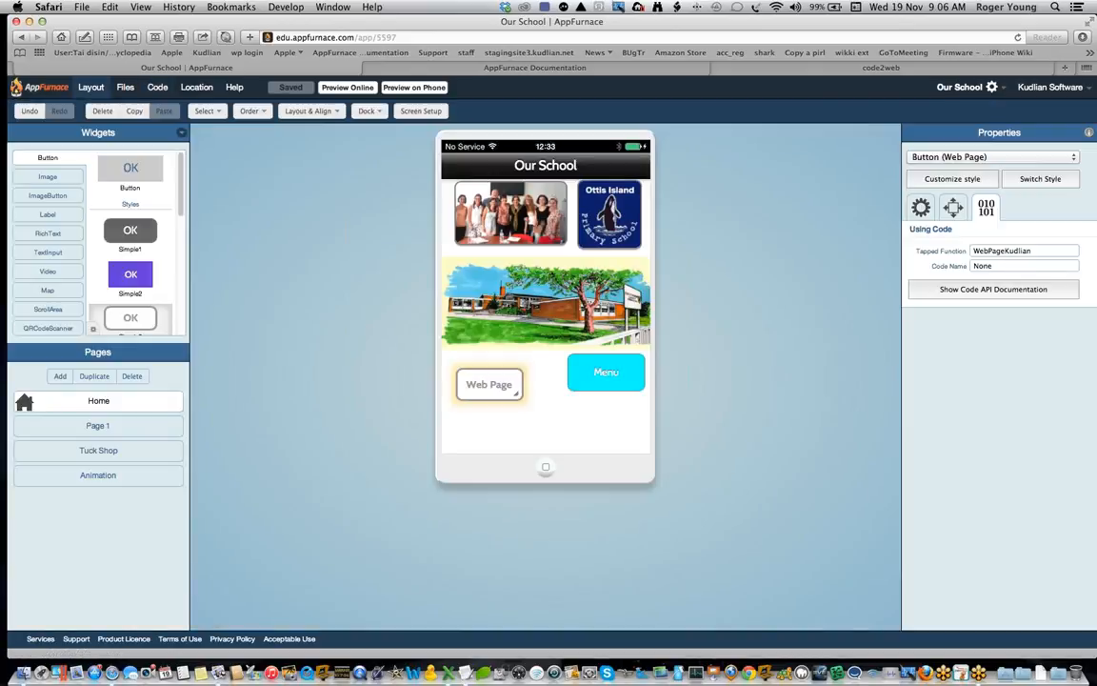
{"action": "key", "text": "super+Tab"}
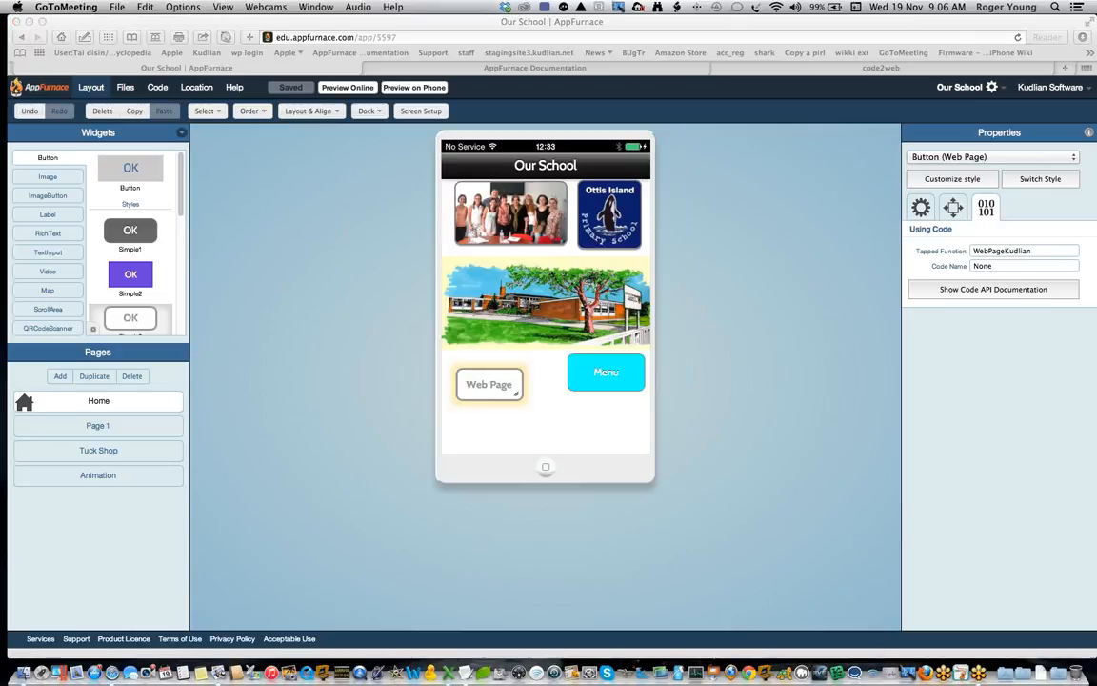